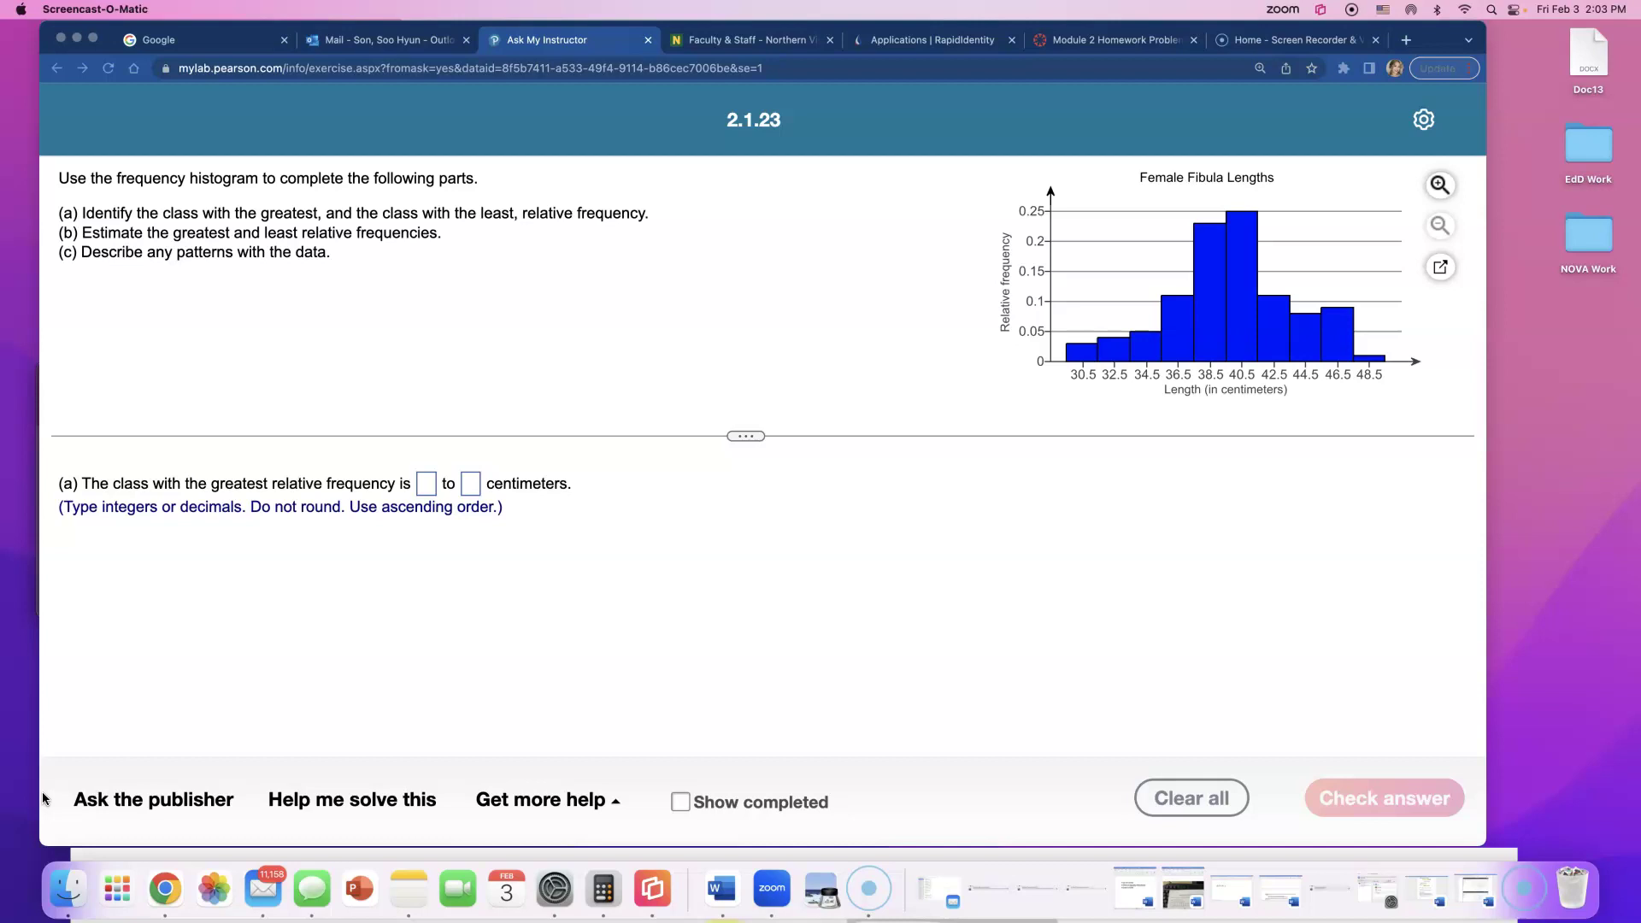
# Bring the exercise page forward and enlarge the Female Fibula Lengths histogram
pyautogui.click(1233, 216)
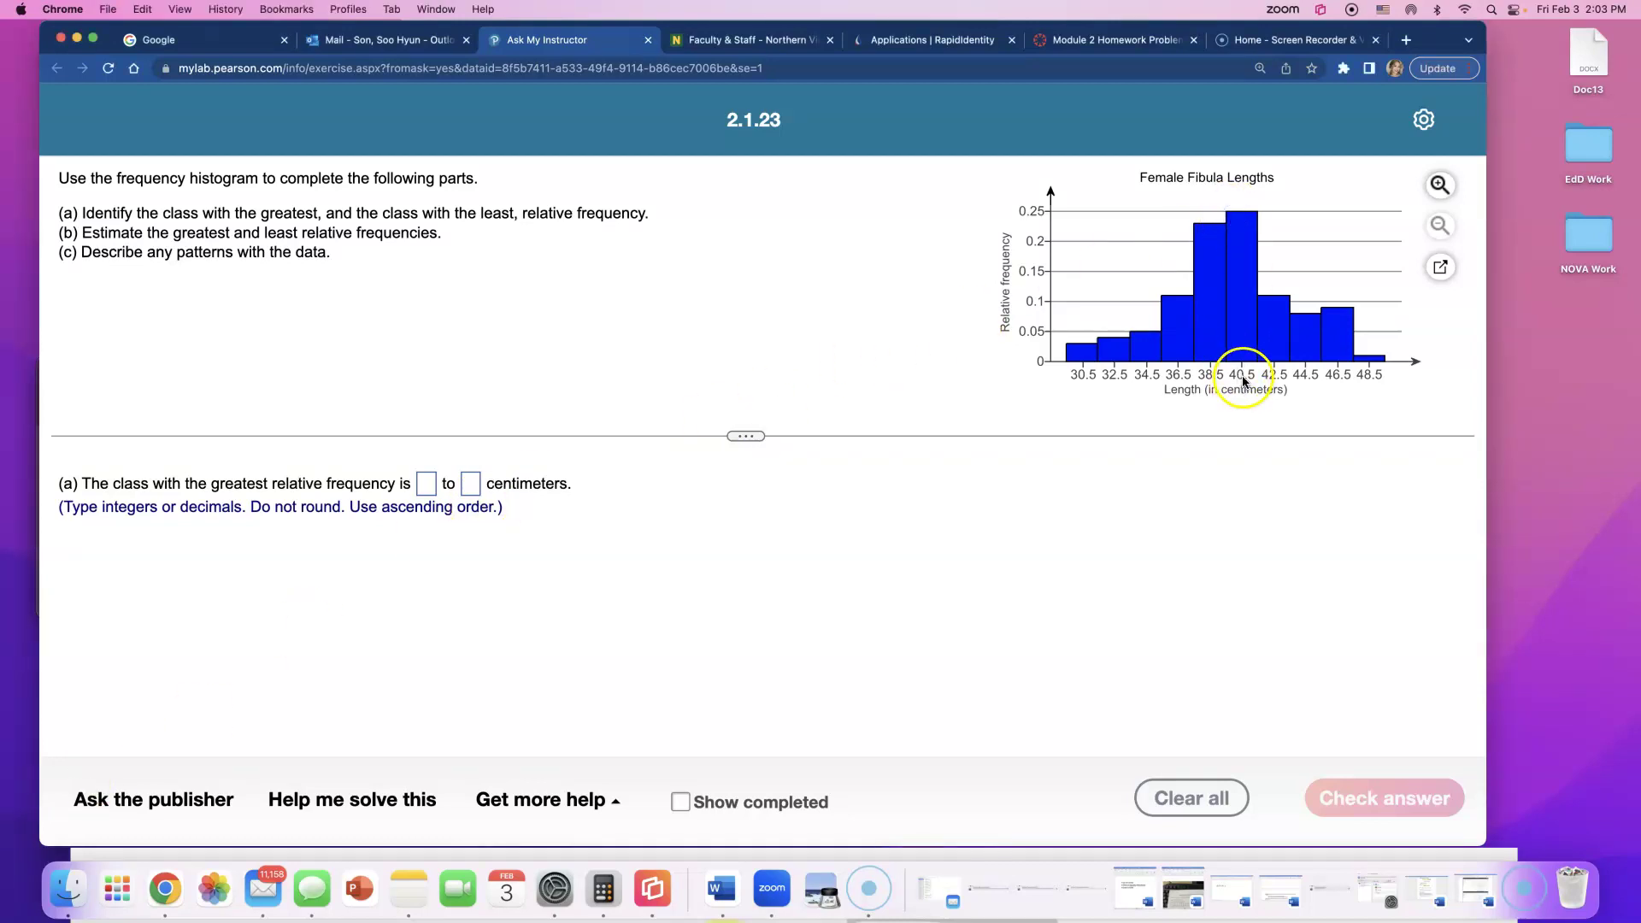
pyautogui.click(1439, 268)
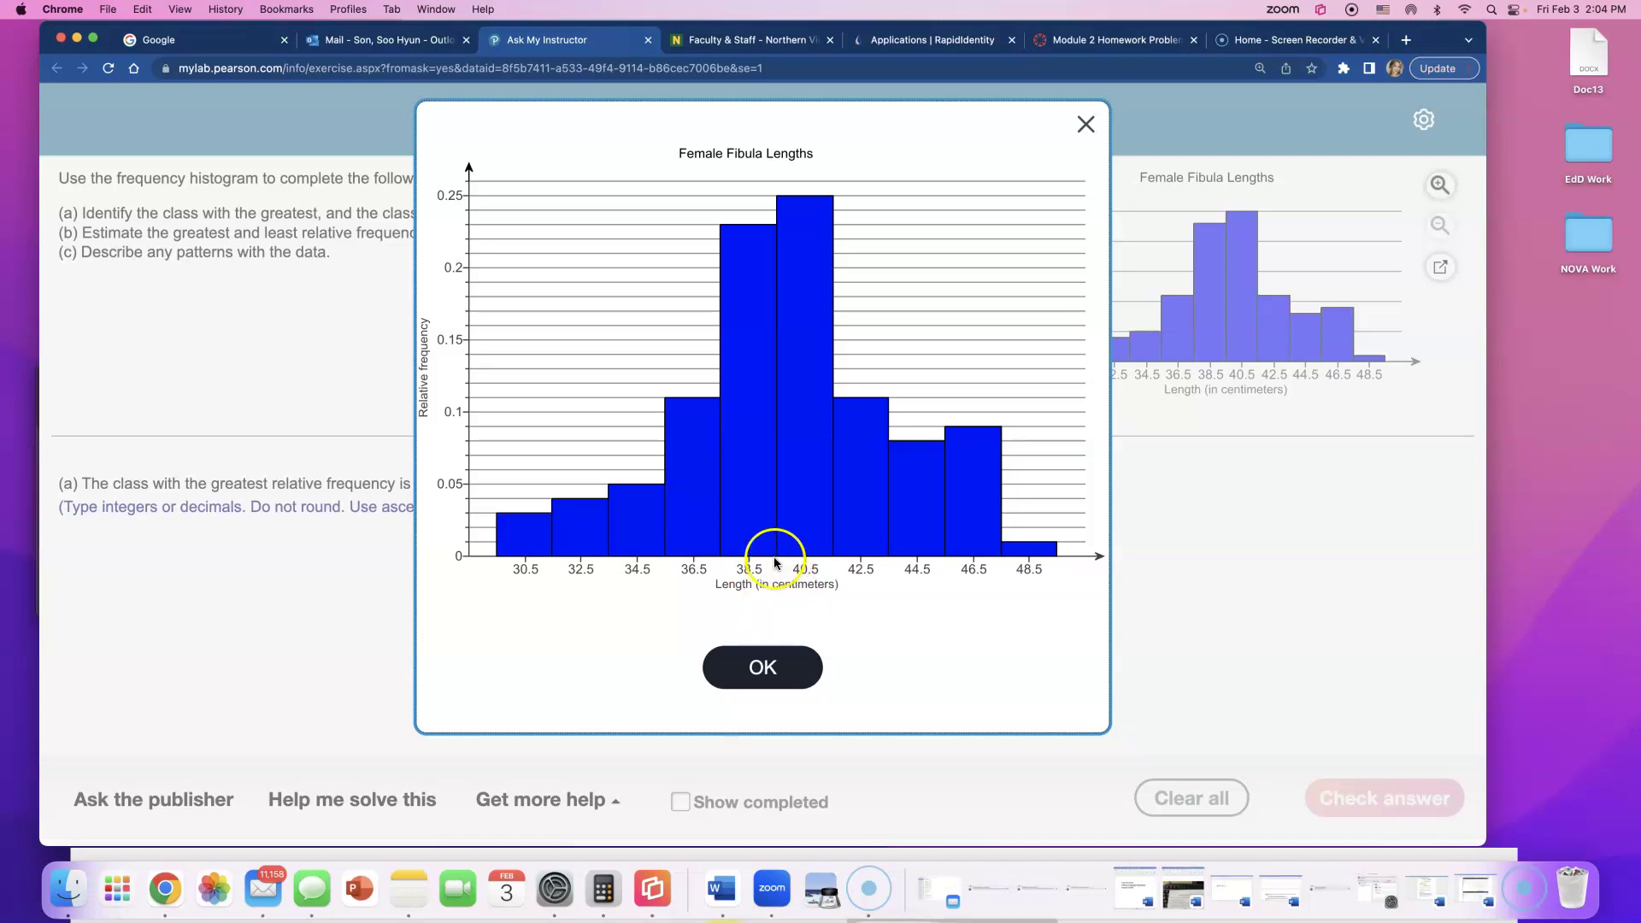
# Compute (38.5 + 40.5) ÷ 2 = 39.5 in Calculator, then return to the exercise page
pyautogui.click(604, 889)
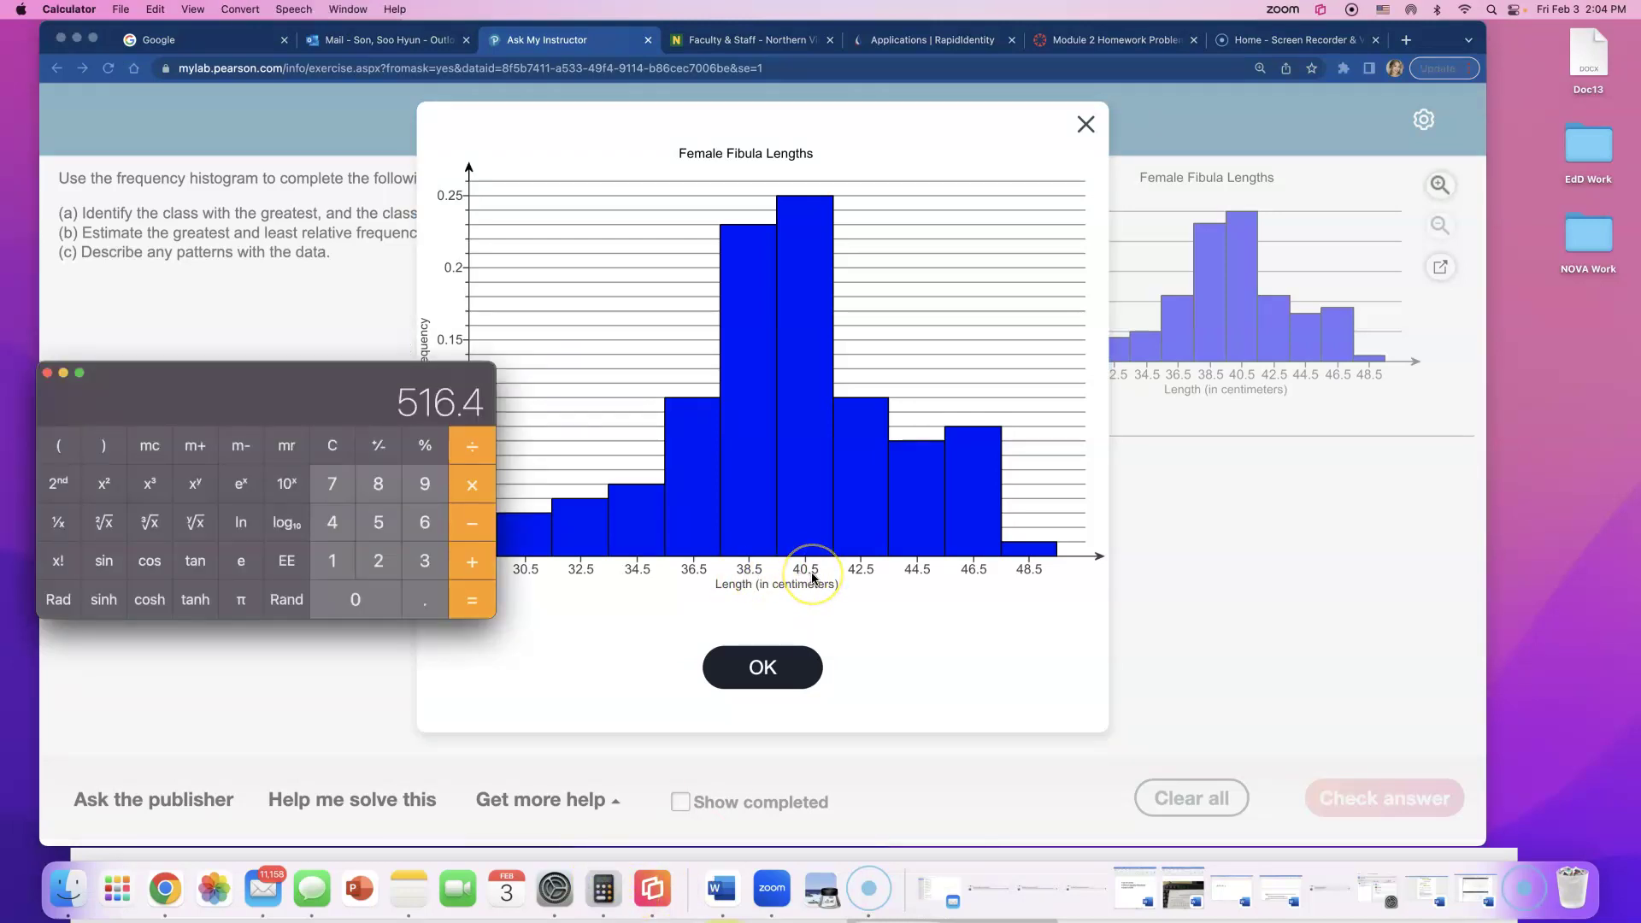
pyautogui.click(424, 563)
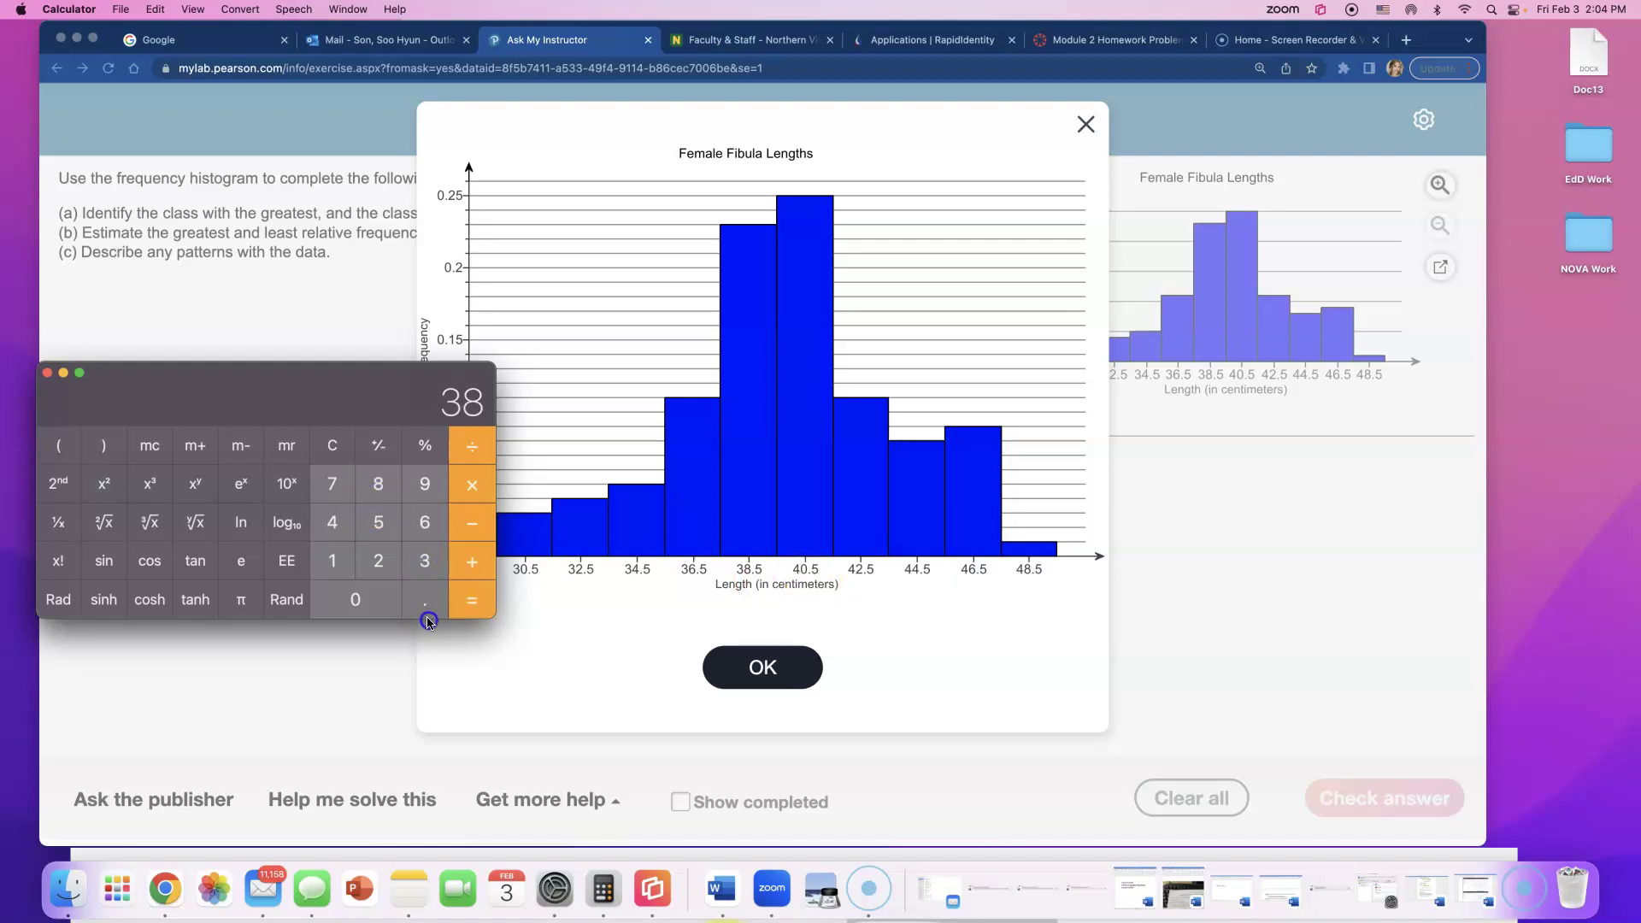
pyautogui.click(424, 605)
pyautogui.click(381, 532)
pyautogui.click(466, 555)
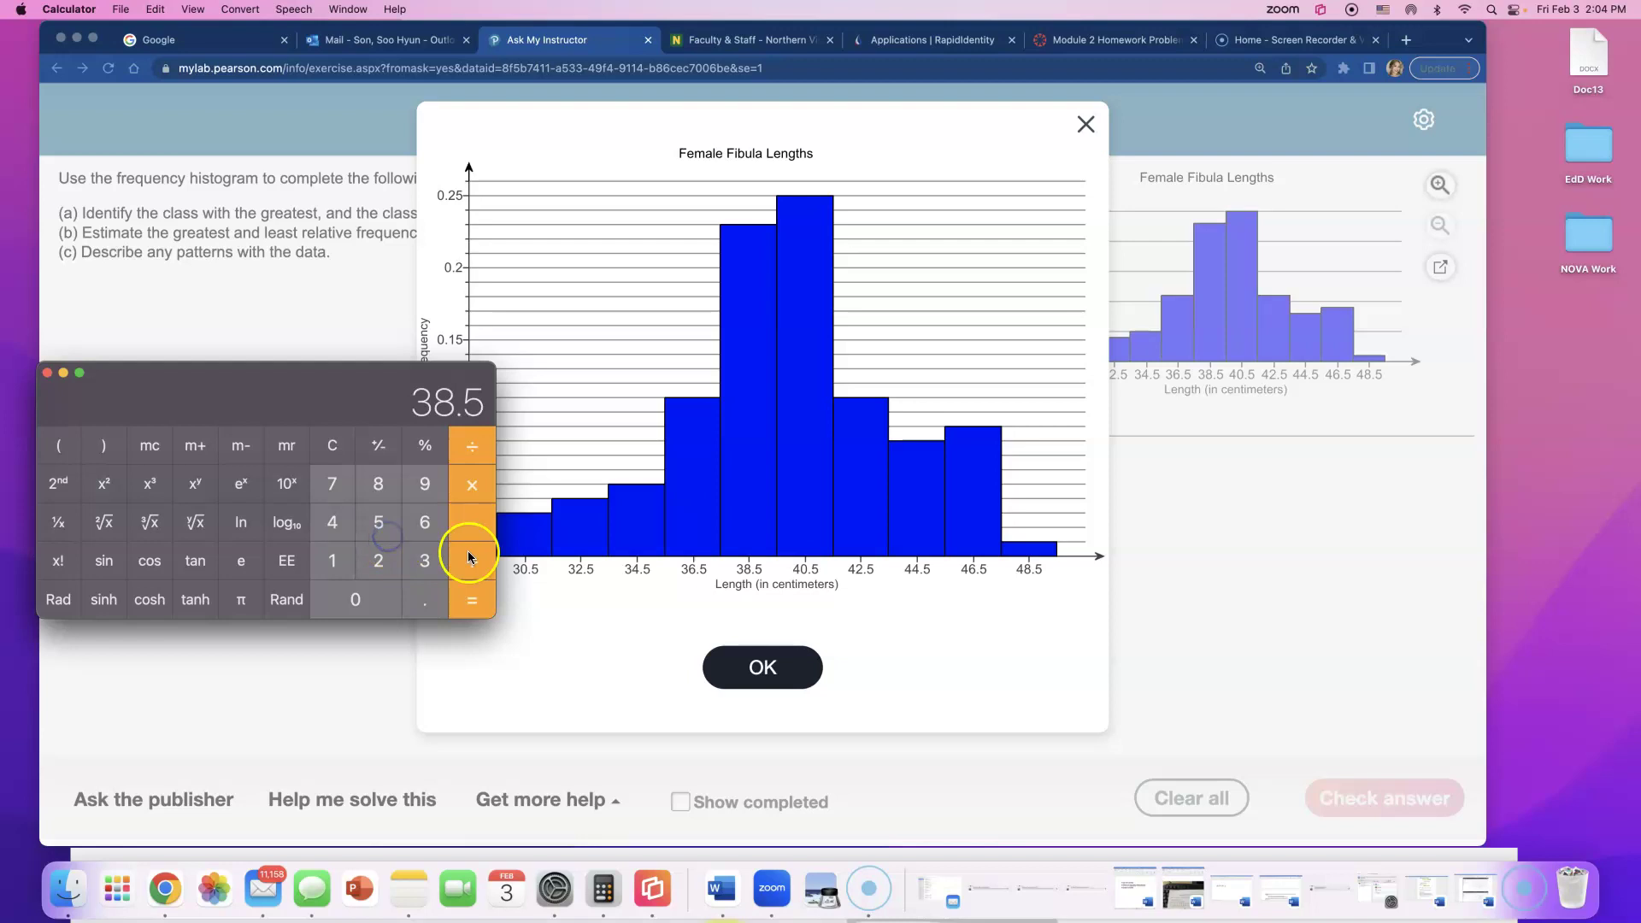
pyautogui.click(335, 527)
pyautogui.click(354, 594)
pyautogui.click(424, 598)
pyautogui.click(379, 522)
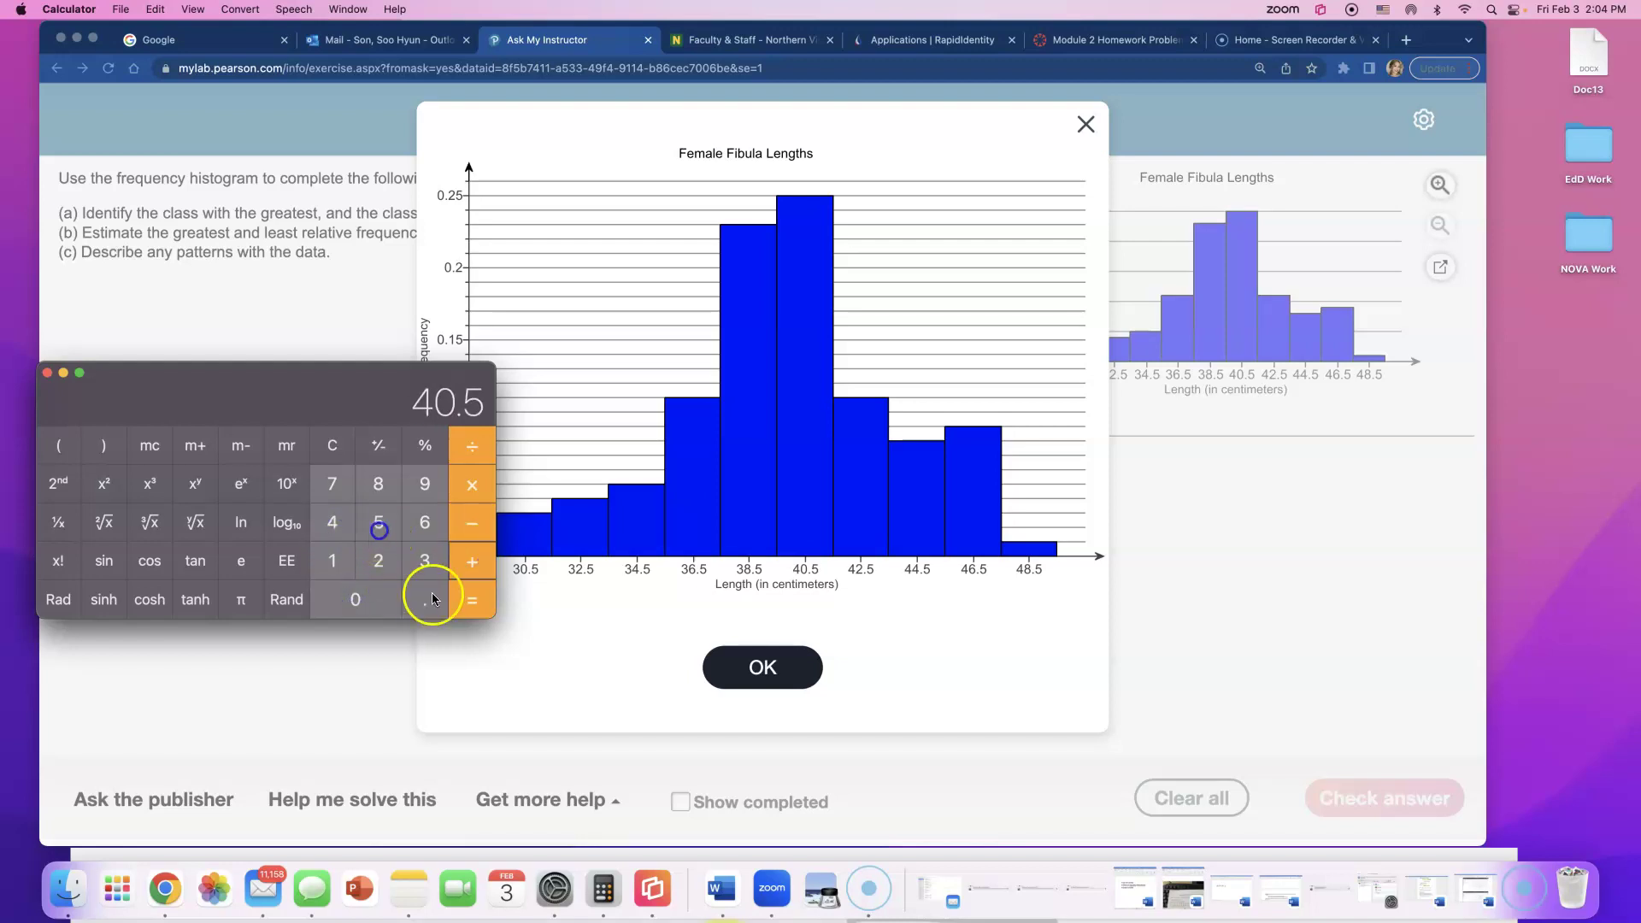
pyautogui.click(471, 600)
pyautogui.click(387, 560)
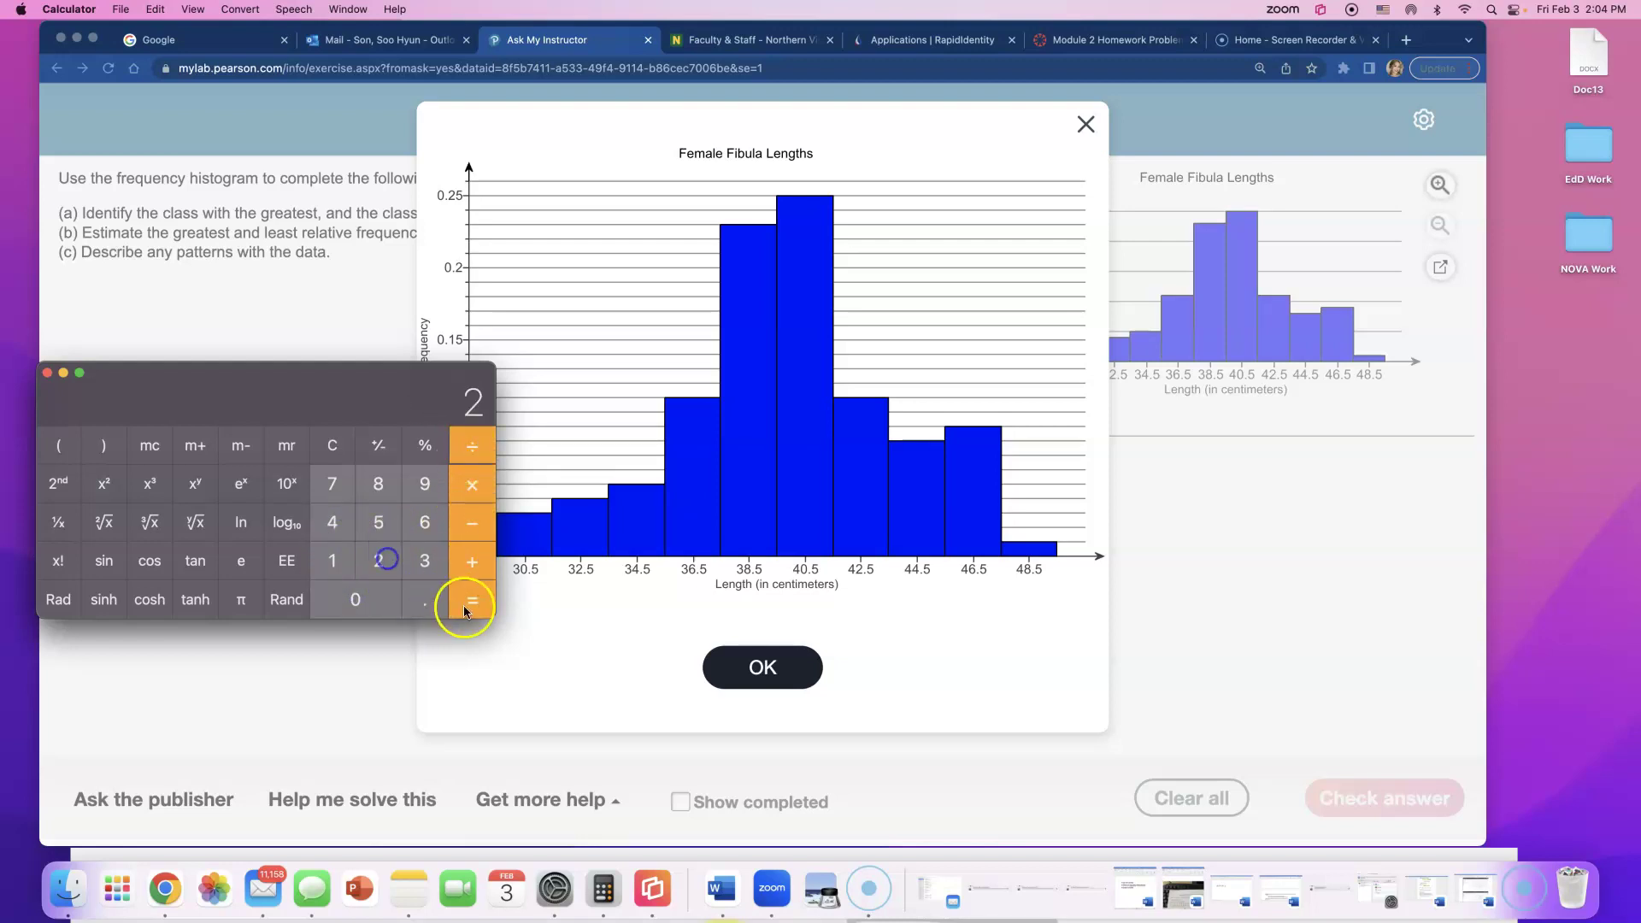
pyautogui.click(466, 603)
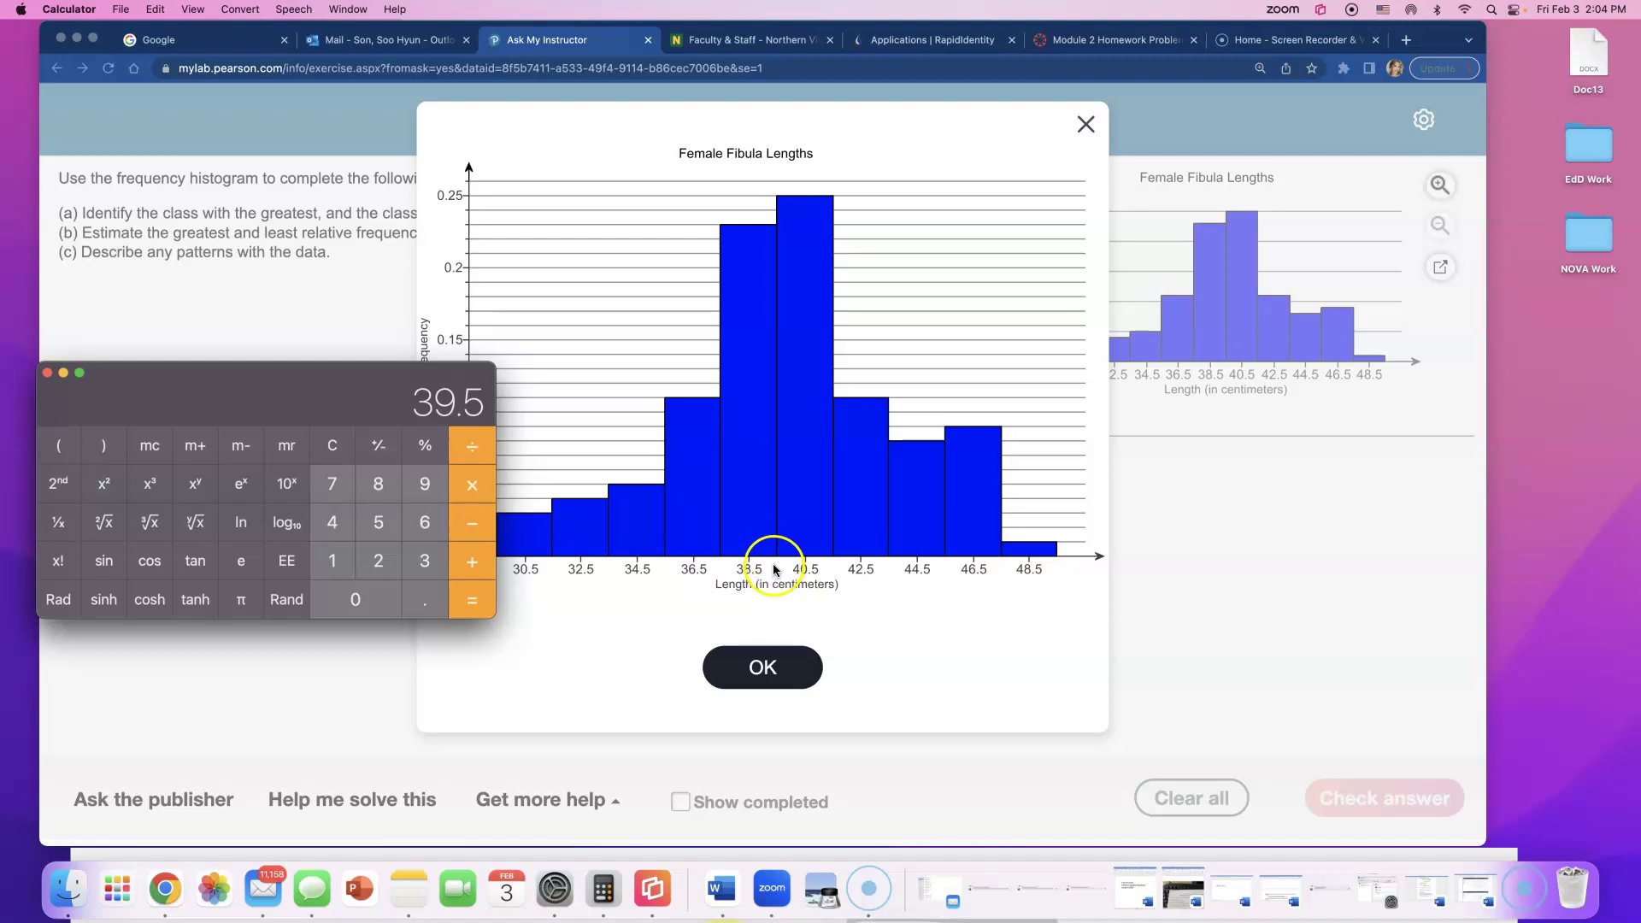
pyautogui.click(259, 298)
# Enter 39.5 as the class's lower boundary and re-enlarge the histogram
pyautogui.click(762, 668)
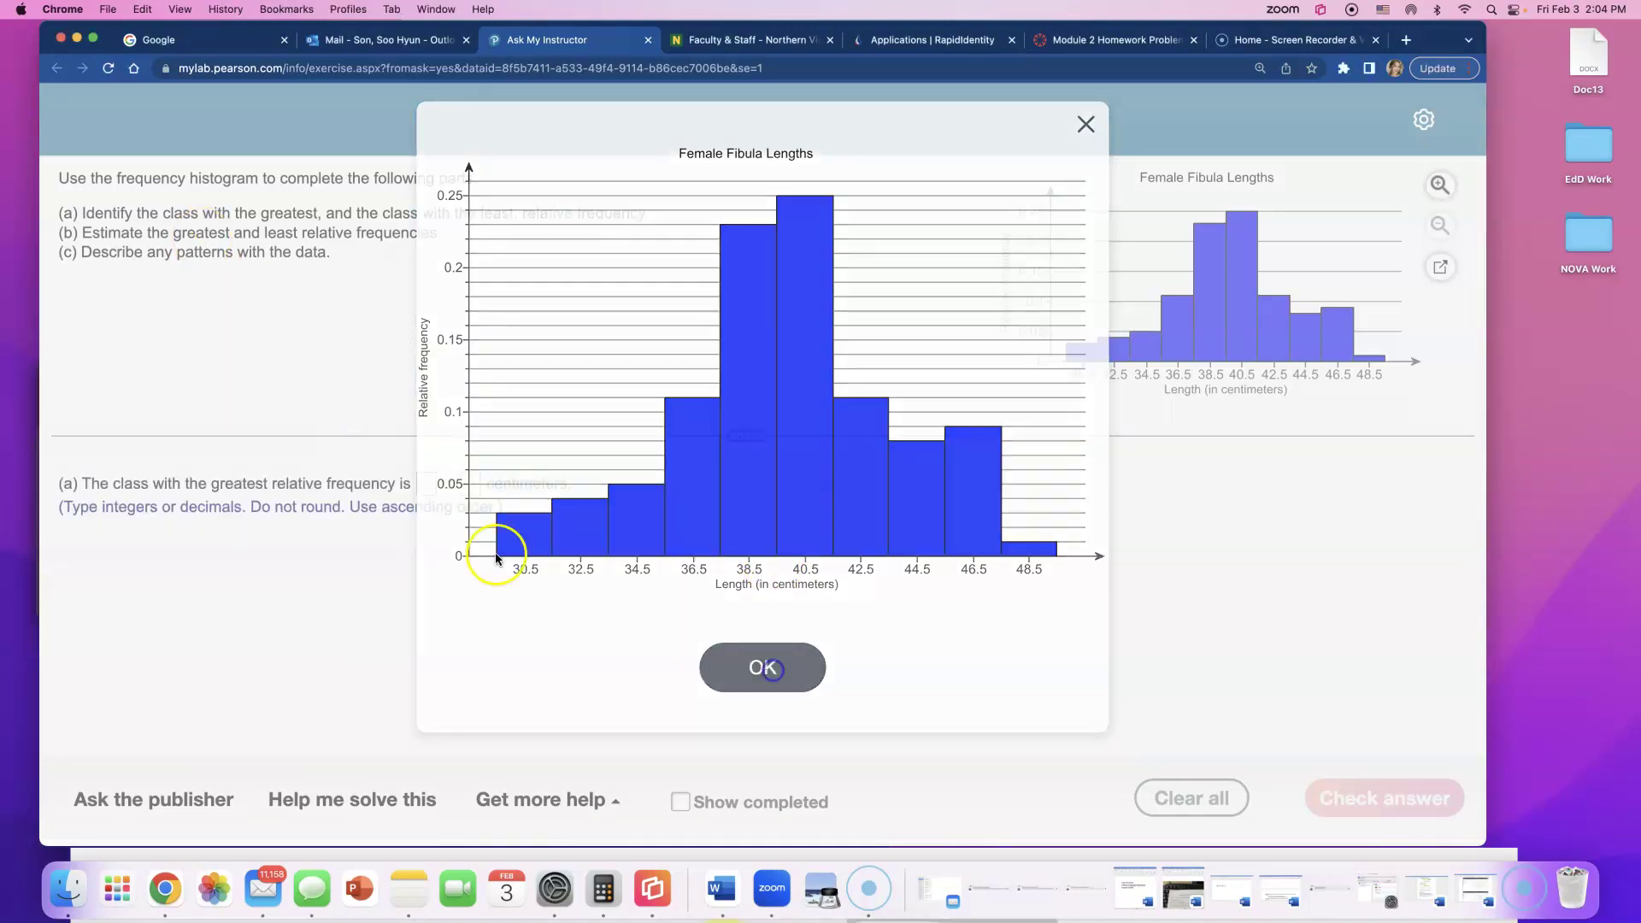
pyautogui.click(429, 485)
pyautogui.write('39')
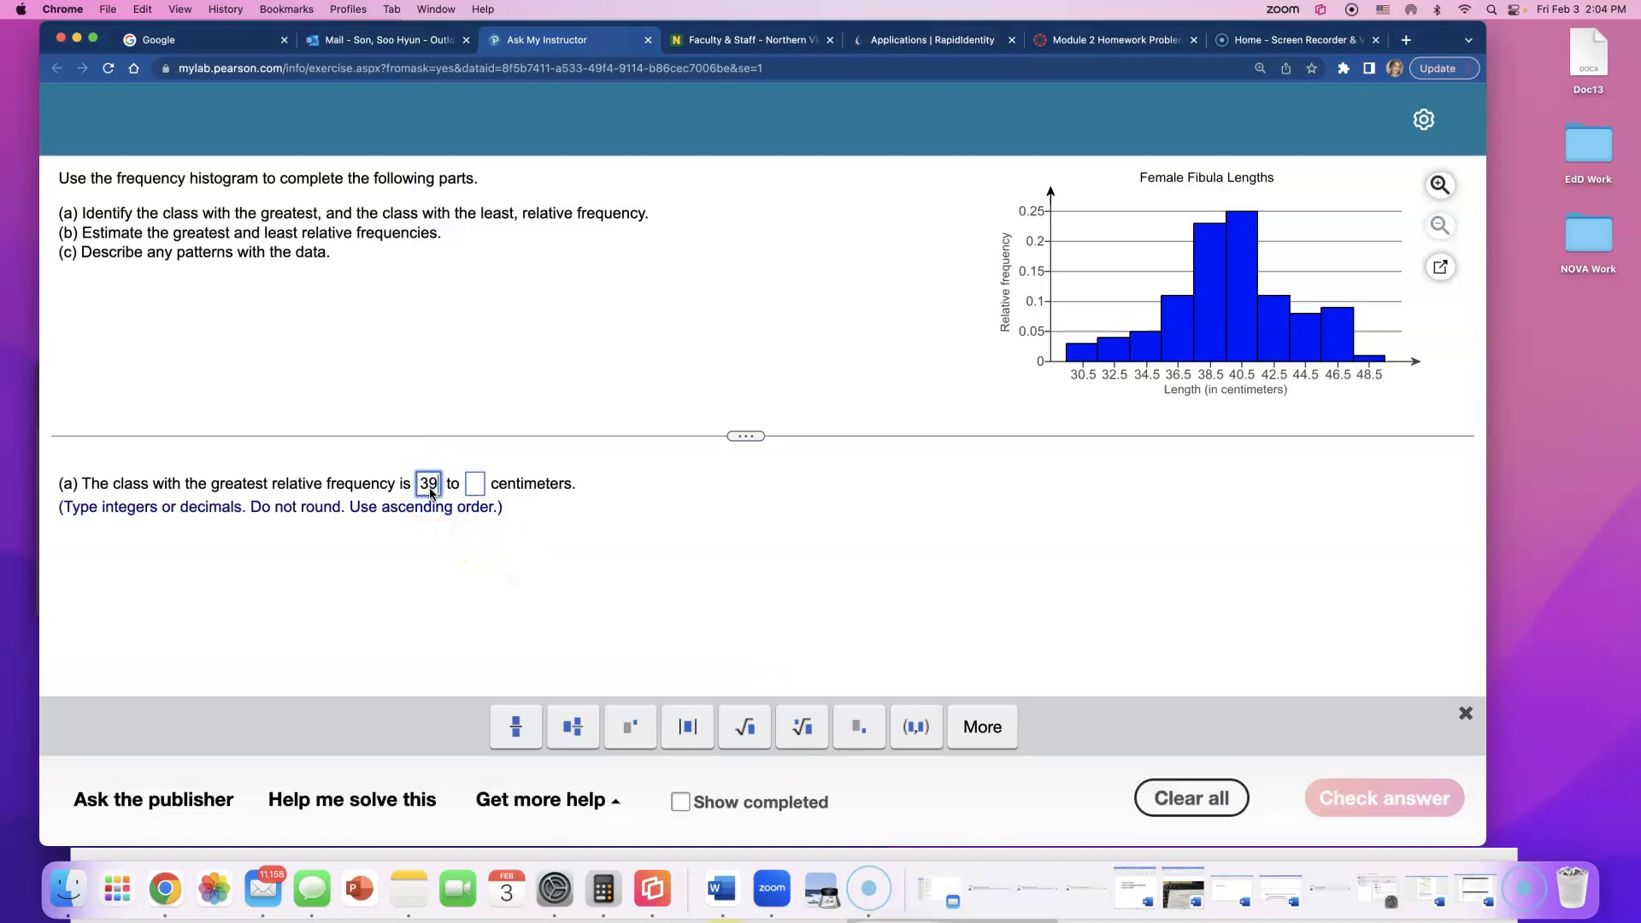
pyautogui.write('.5')
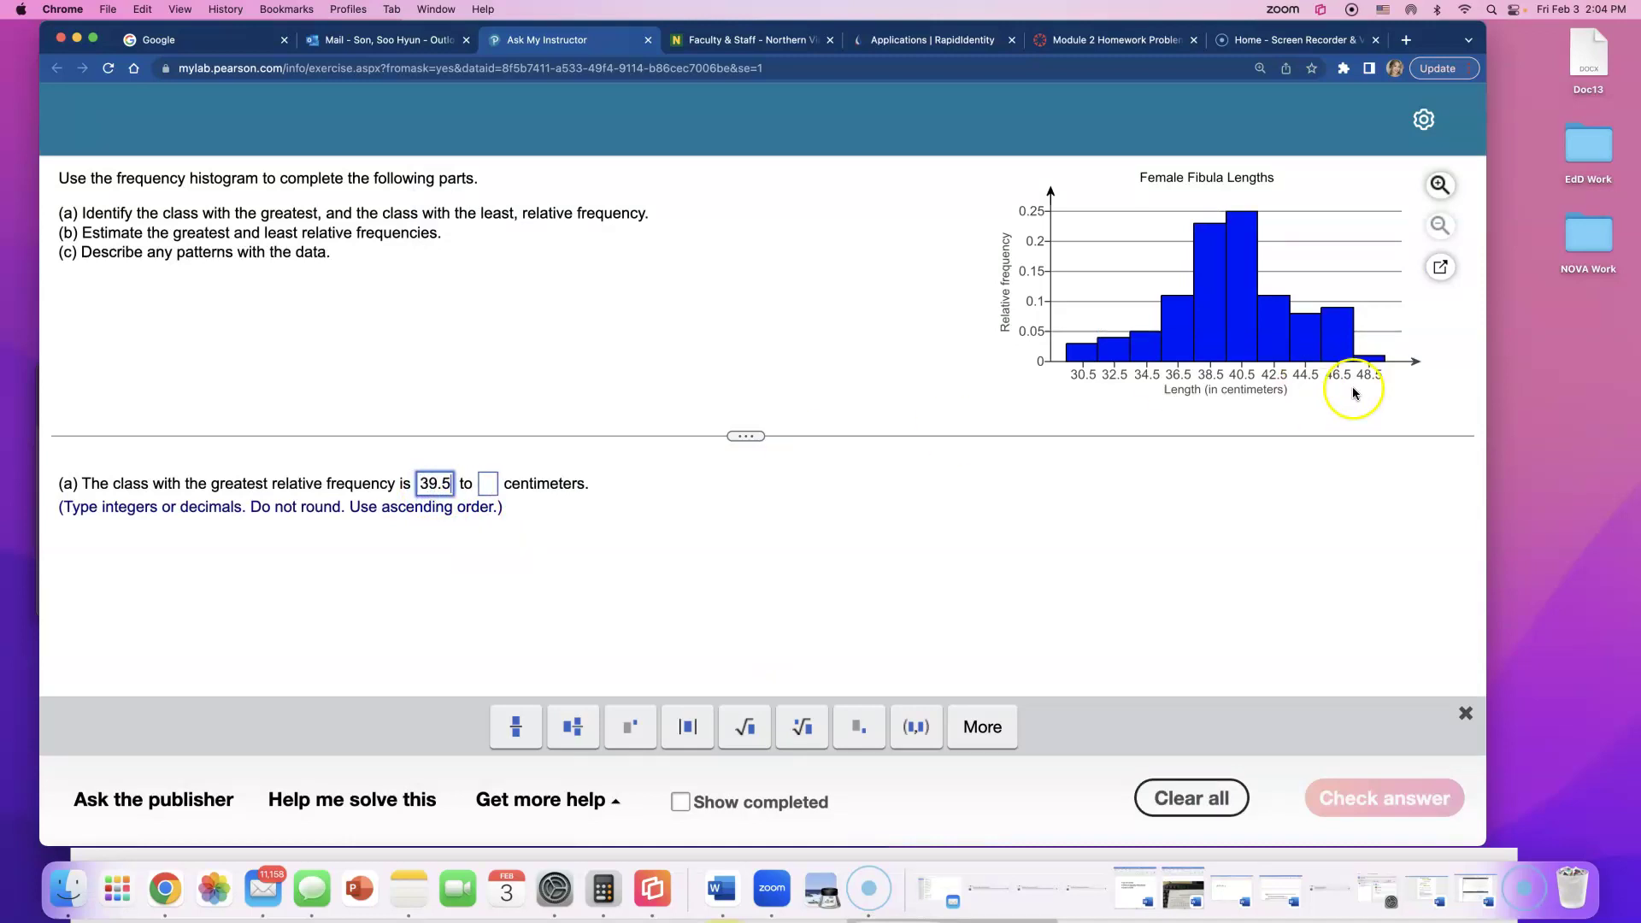
pyautogui.click(1443, 270)
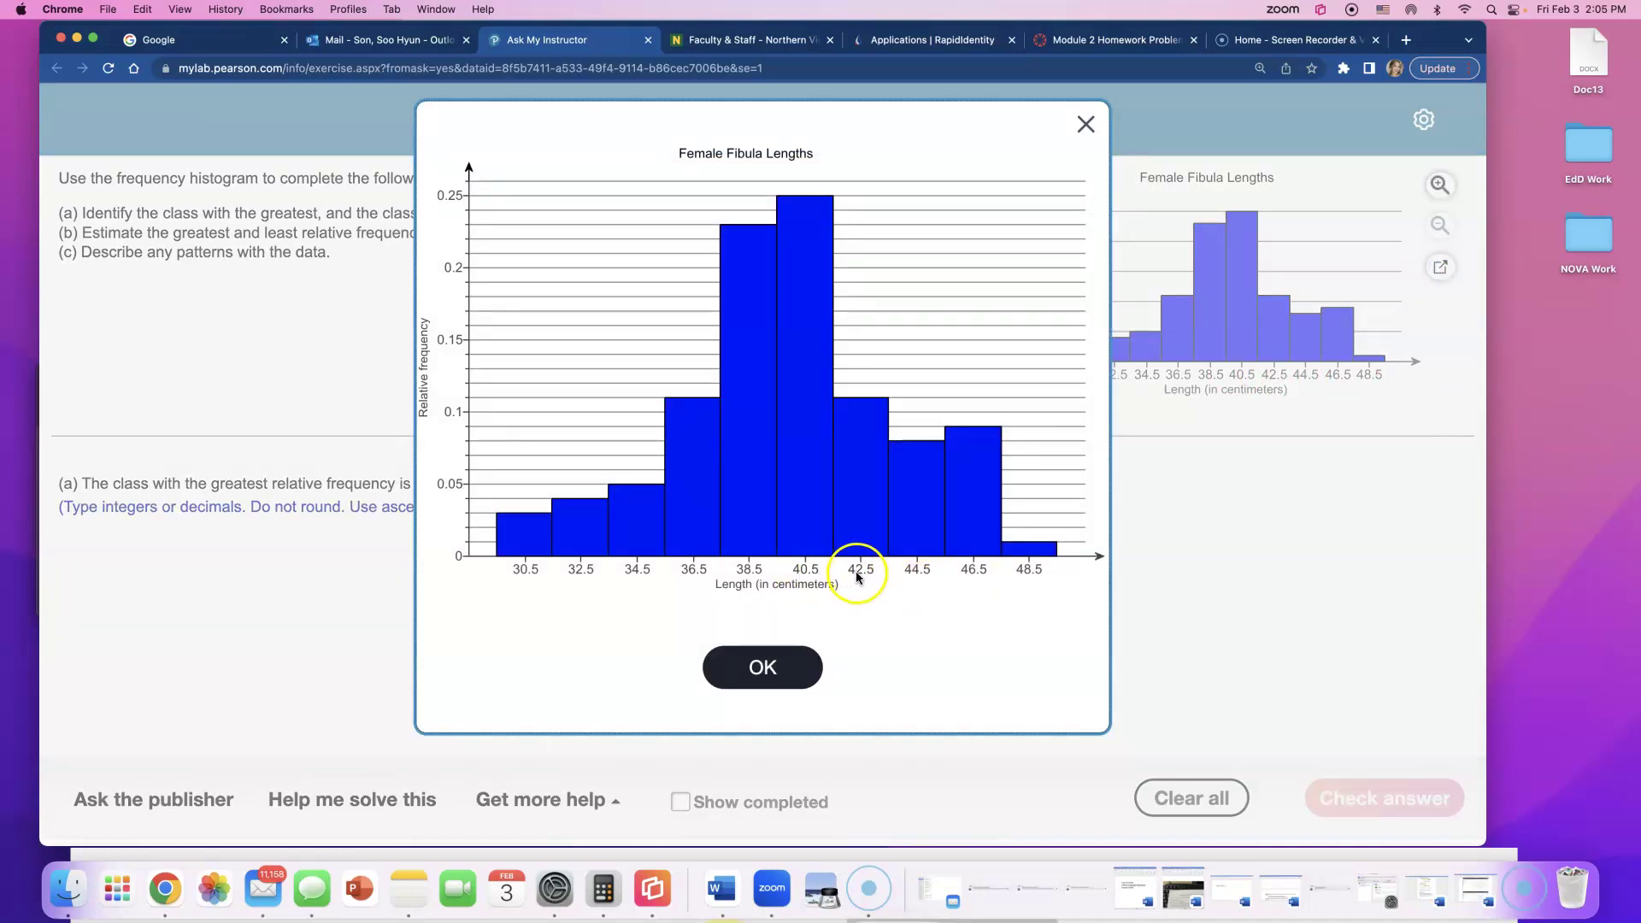
# Compute (40.5 + 42.5) ÷ 2 = 41.5 in Calculator
pyautogui.click(585, 893)
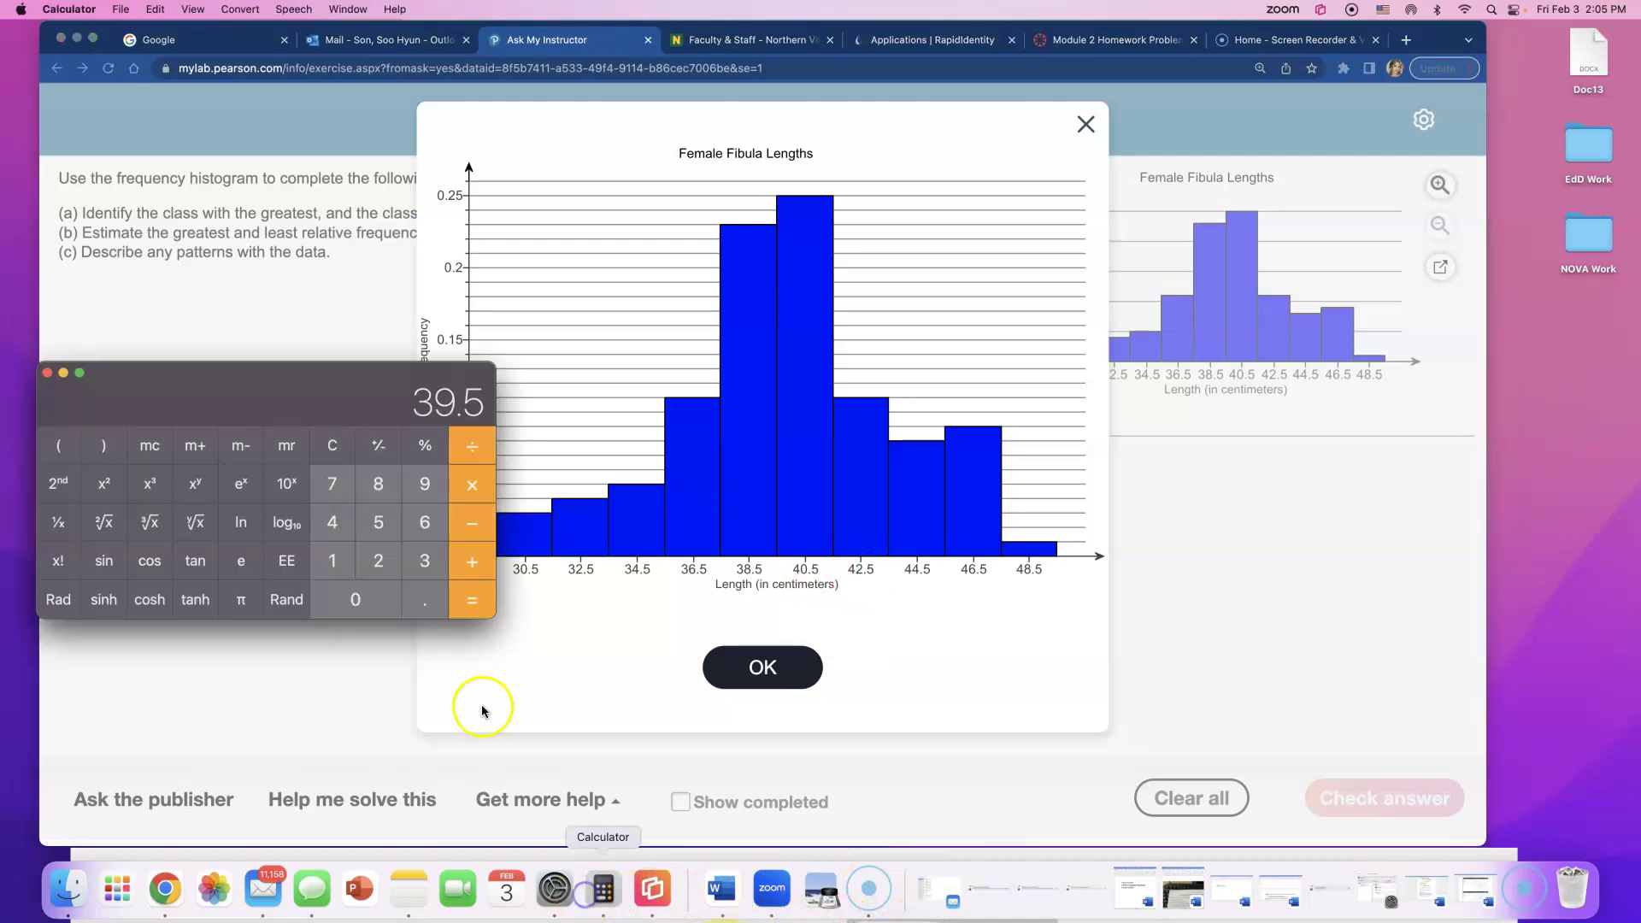
pyautogui.click(331, 524)
pyautogui.click(356, 600)
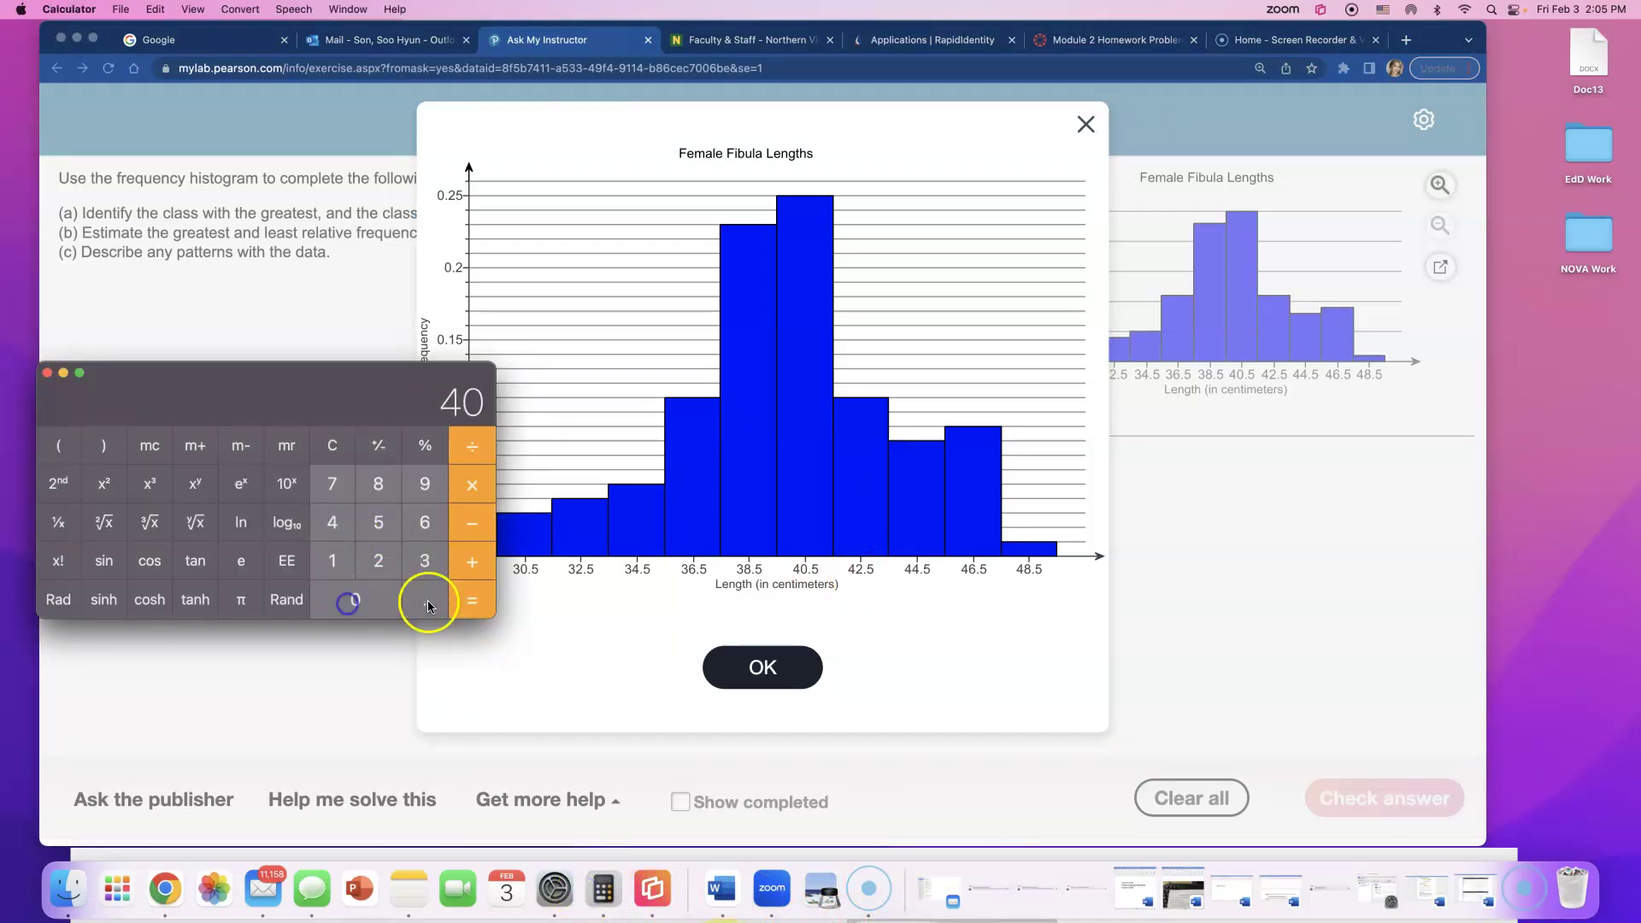
pyautogui.click(425, 599)
pyautogui.click(378, 522)
pyautogui.click(471, 561)
pyautogui.click(352, 535)
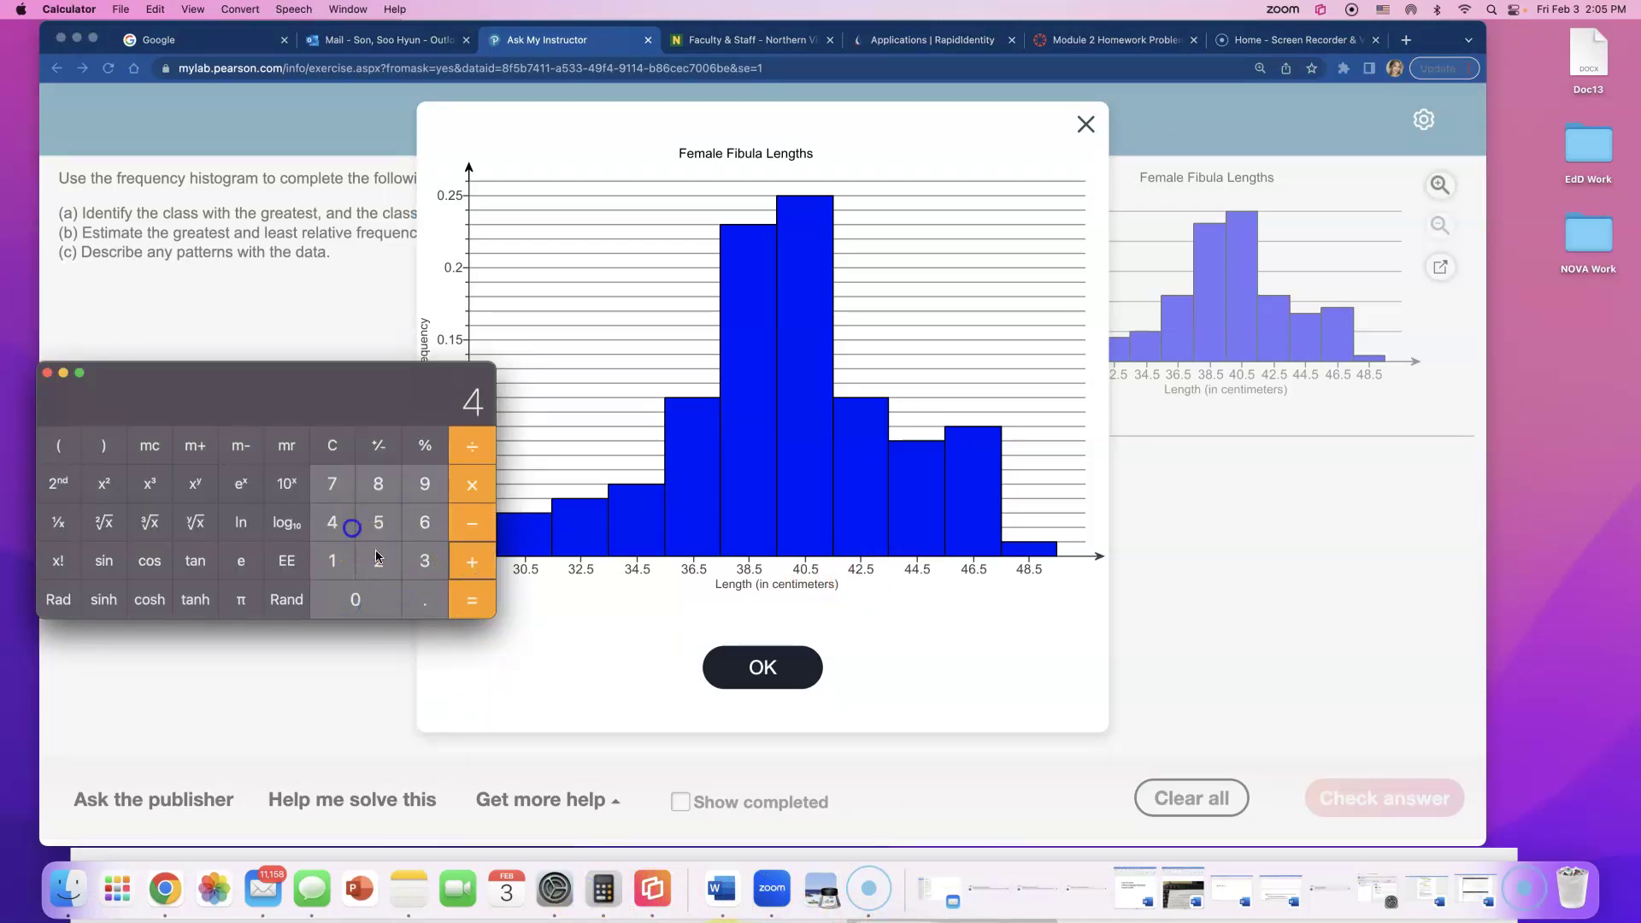
pyautogui.click(378, 561)
pyautogui.click(425, 599)
pyautogui.click(366, 523)
pyautogui.click(461, 589)
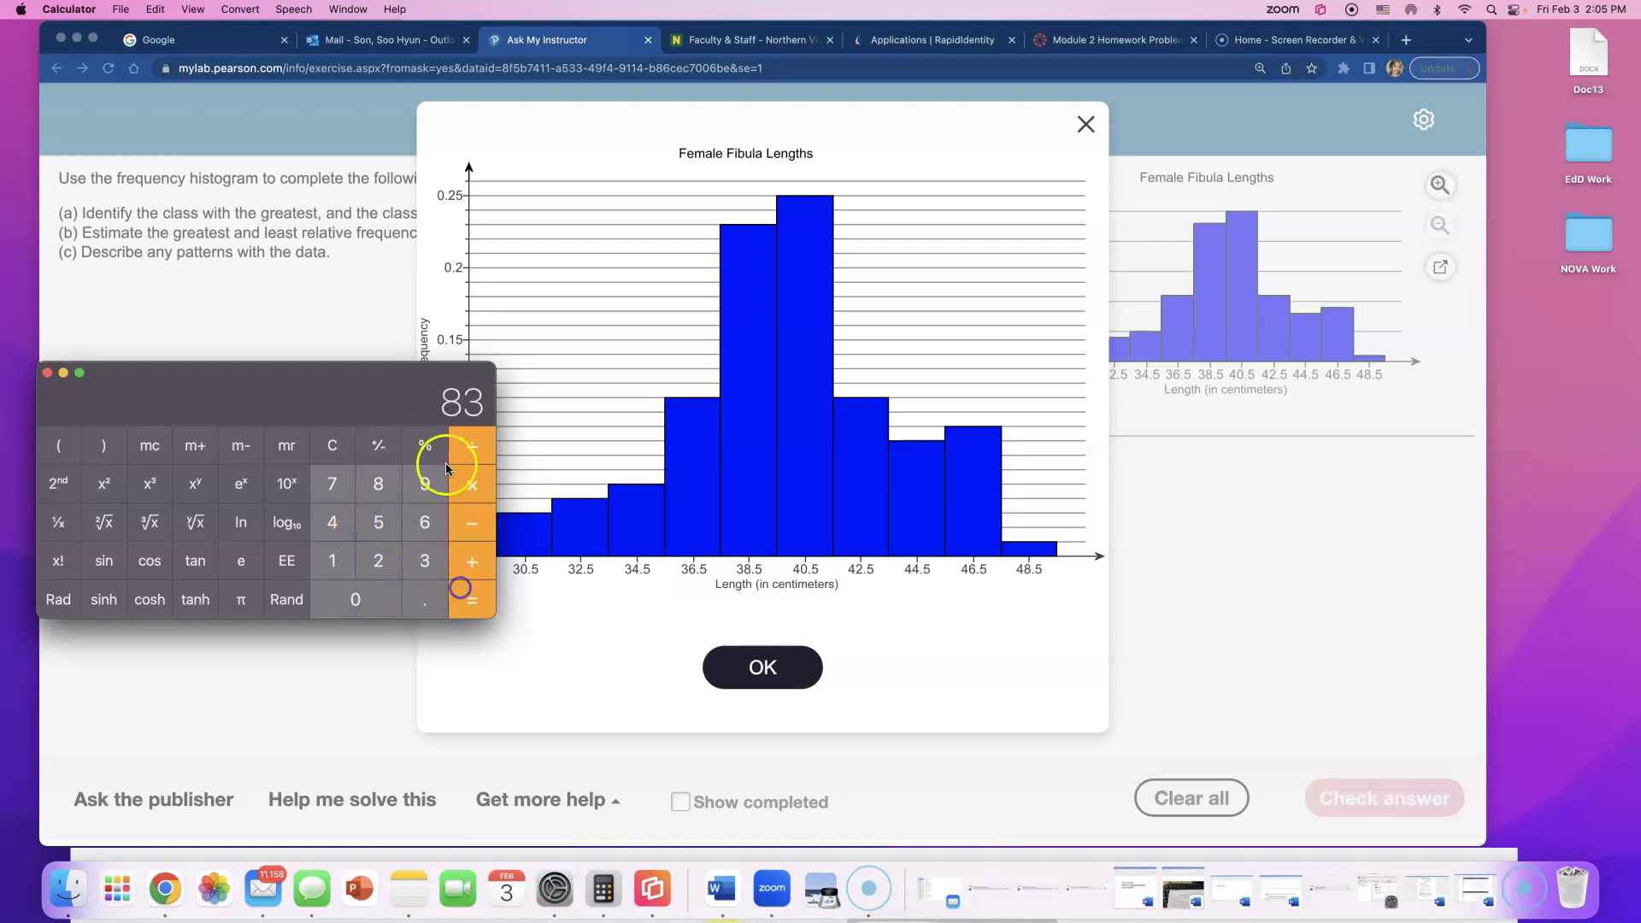
pyautogui.click(380, 564)
pyautogui.click(471, 598)
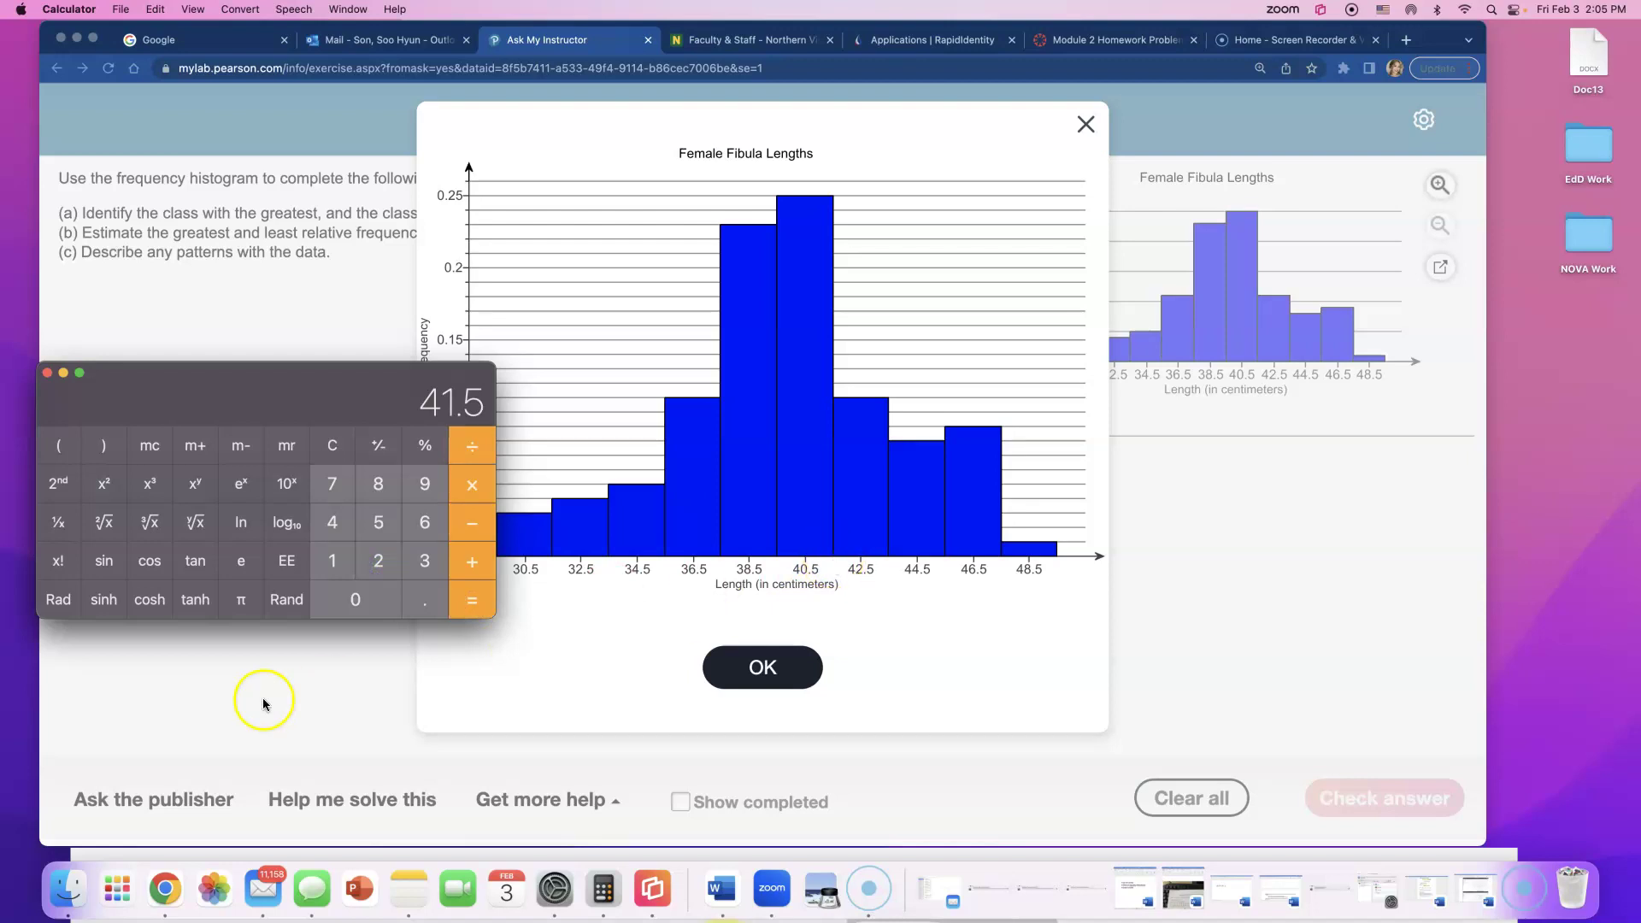
# Enter 41.5 as the upper boundary, submit 39.5 to 41.5, and dismiss the Good job message
pyautogui.click(198, 699)
pyautogui.click(763, 668)
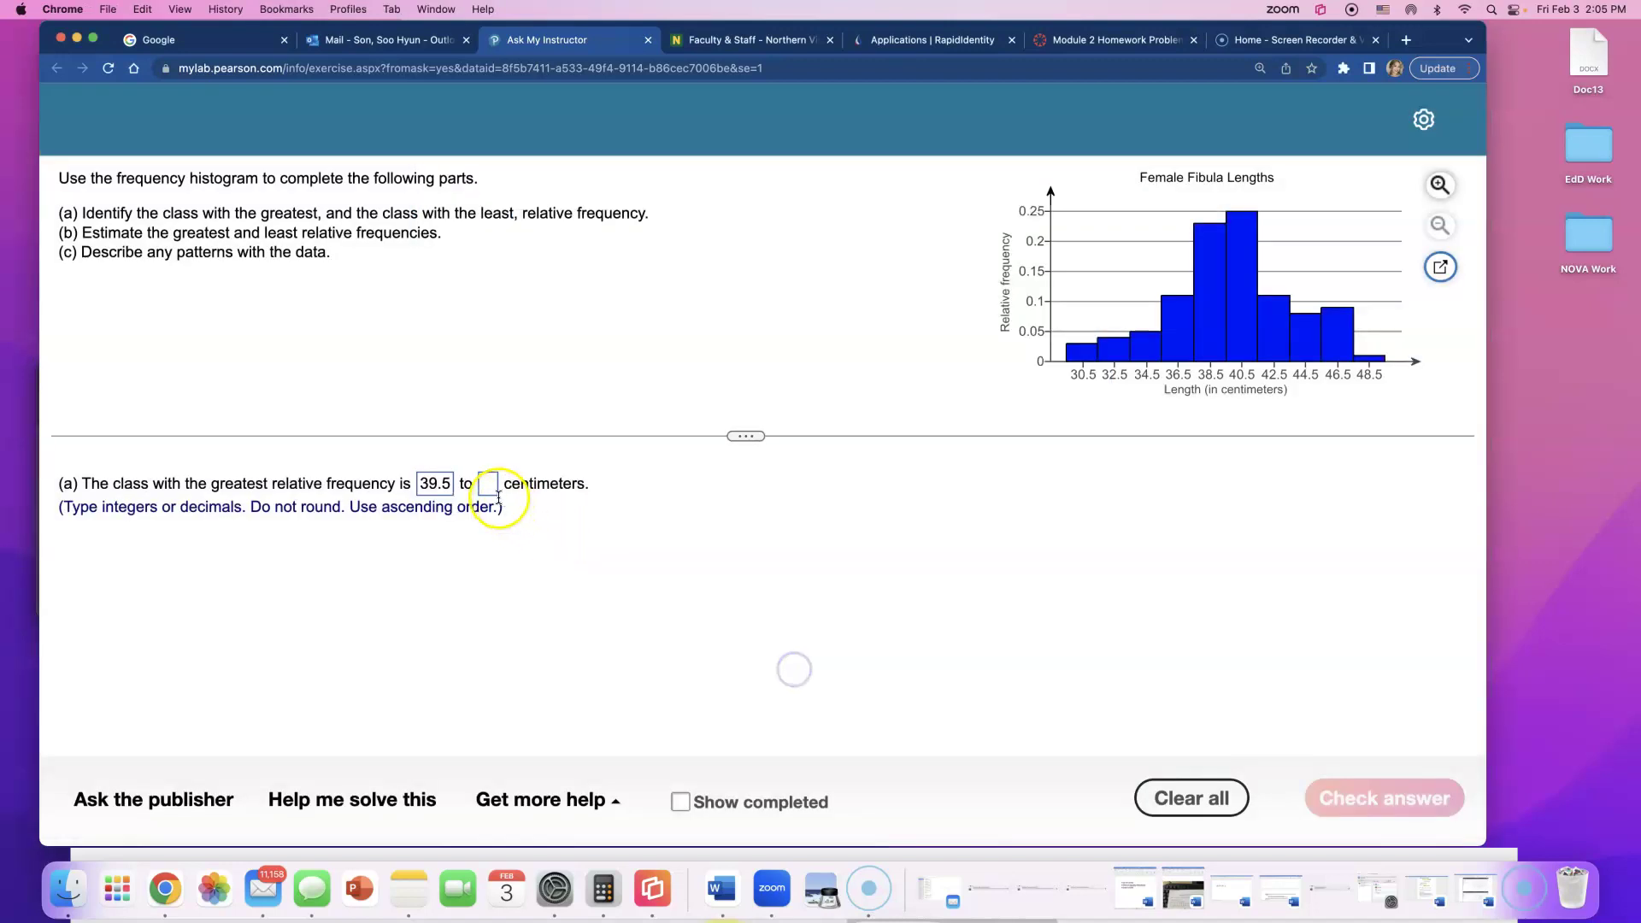
pyautogui.click(491, 495)
pyautogui.write('41.5')
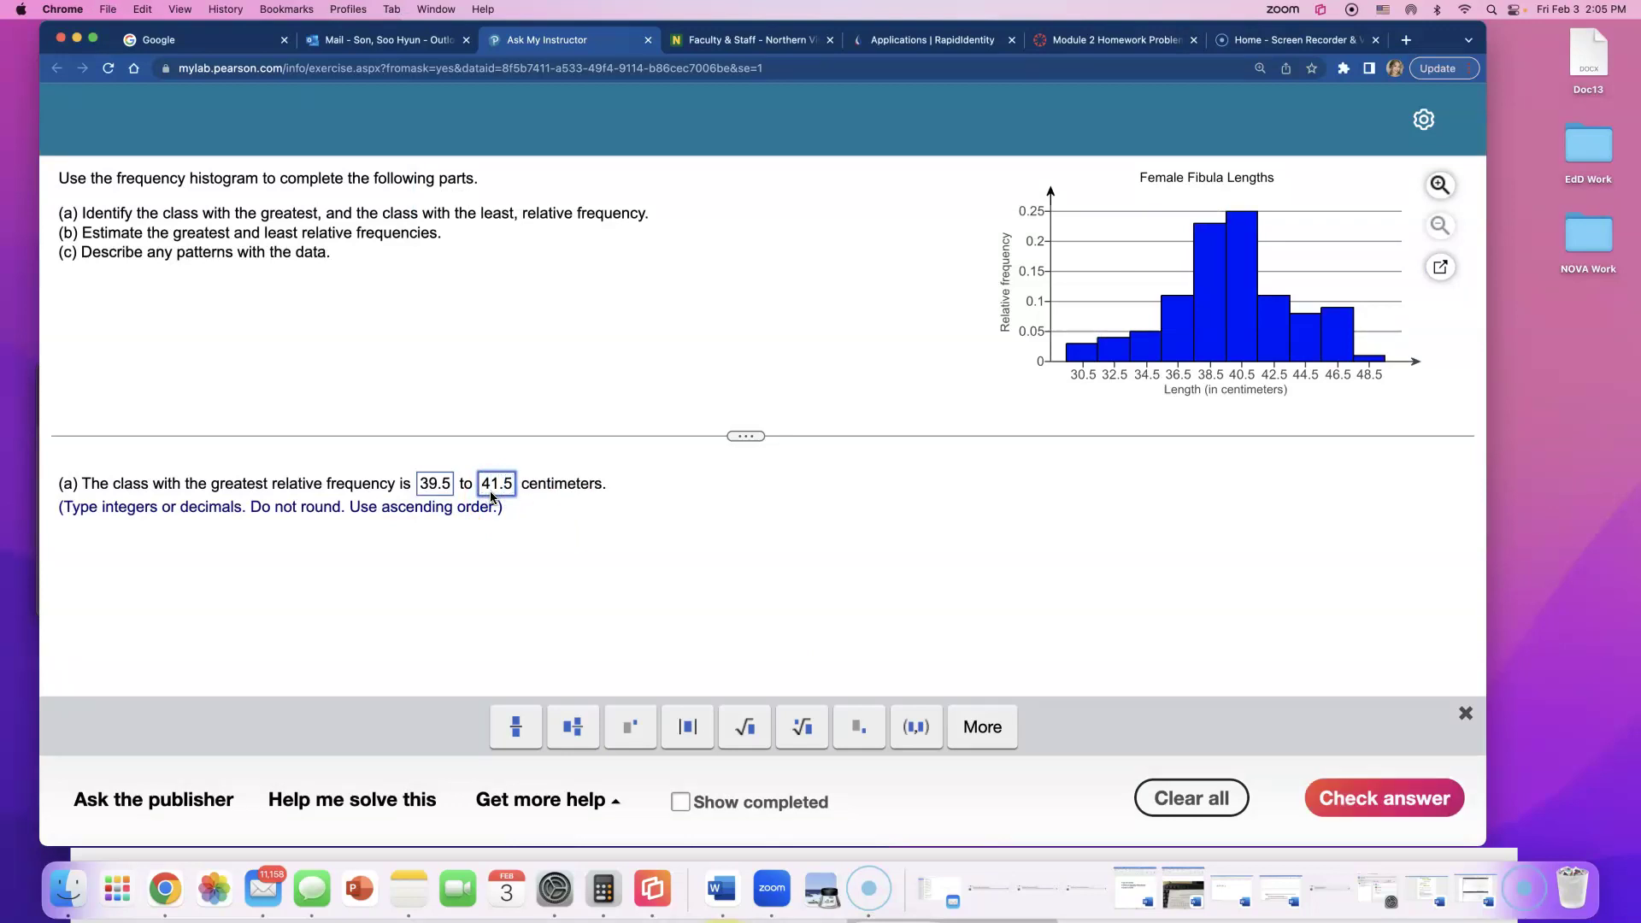
pyautogui.press('Return')
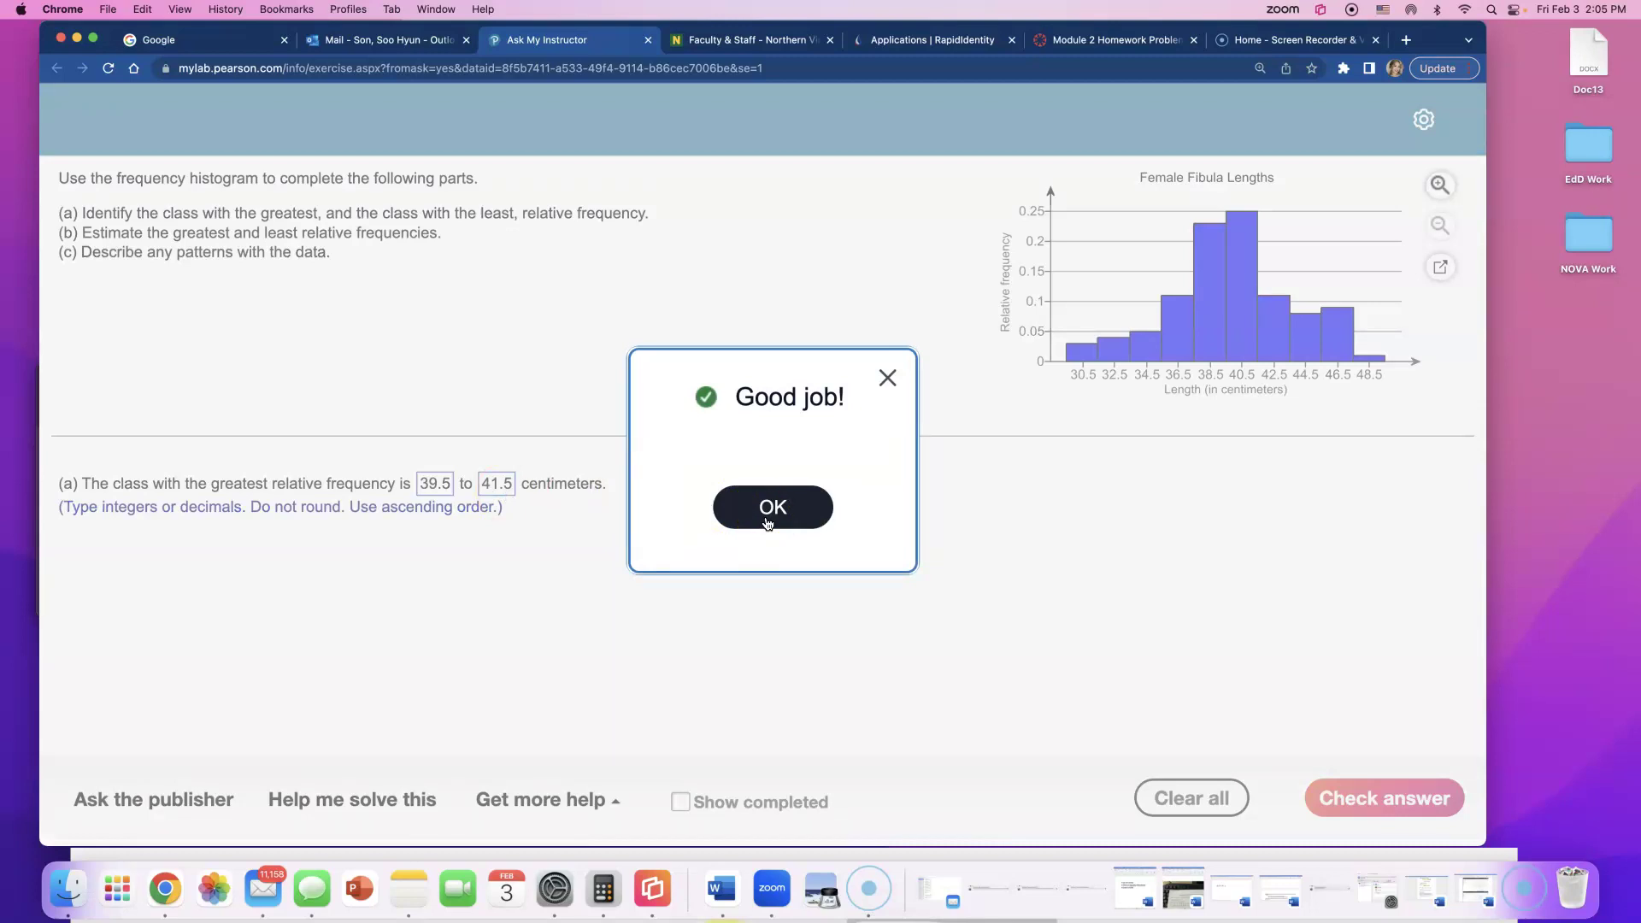
pyautogui.click(770, 508)
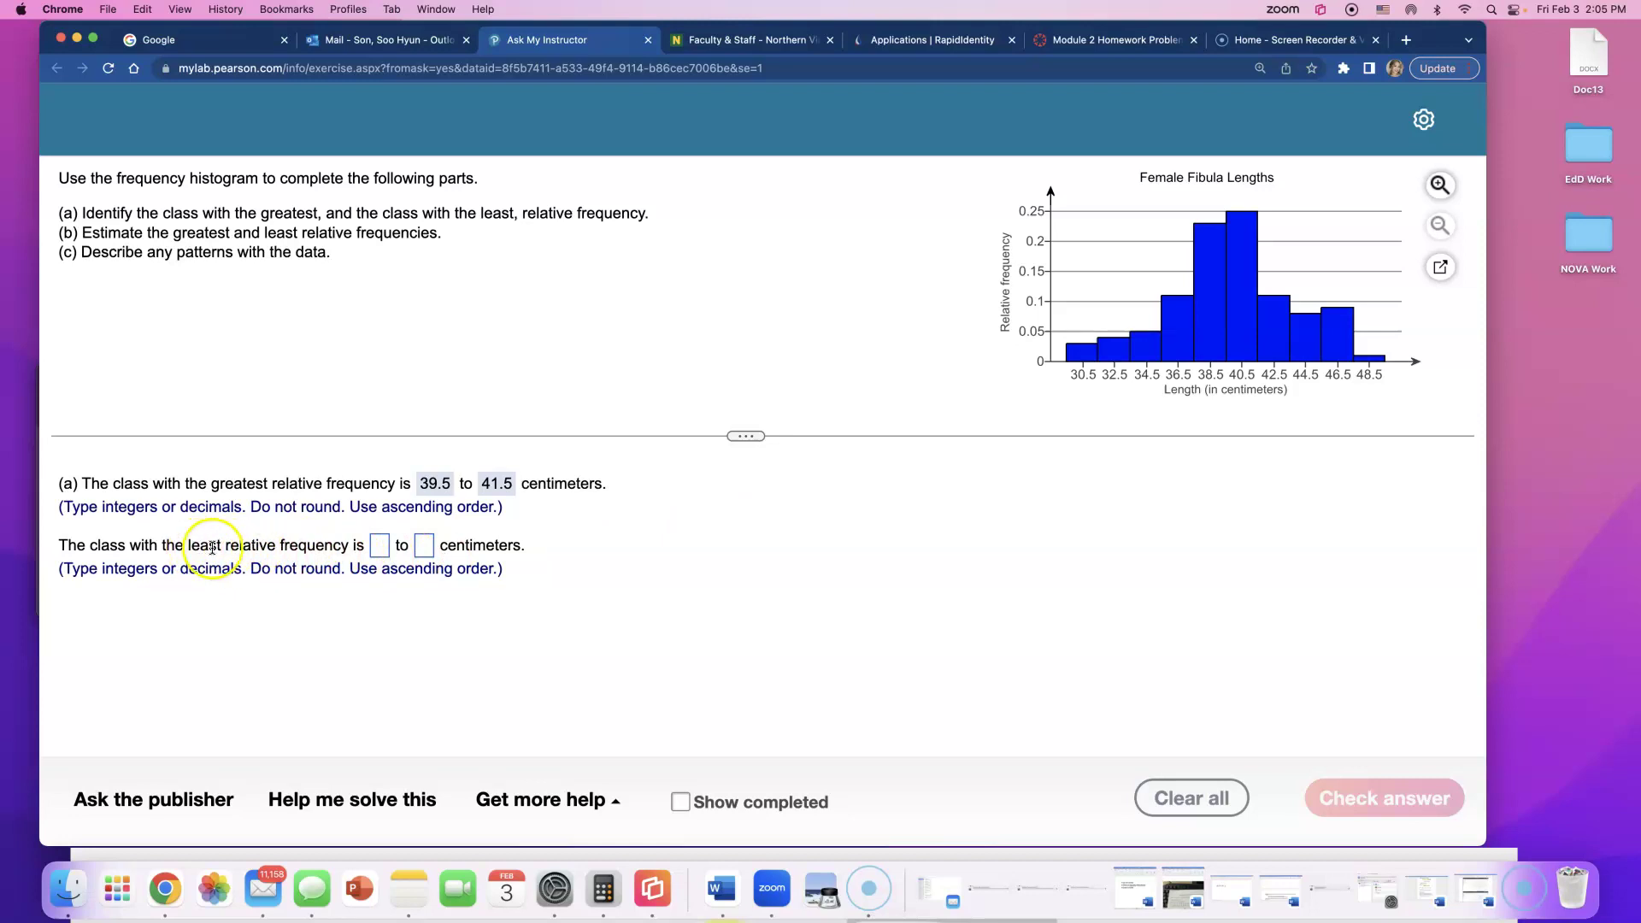
# Enlarge the histogram again to find the shortest bar over the 48.5 cm class
pyautogui.click(1454, 276)
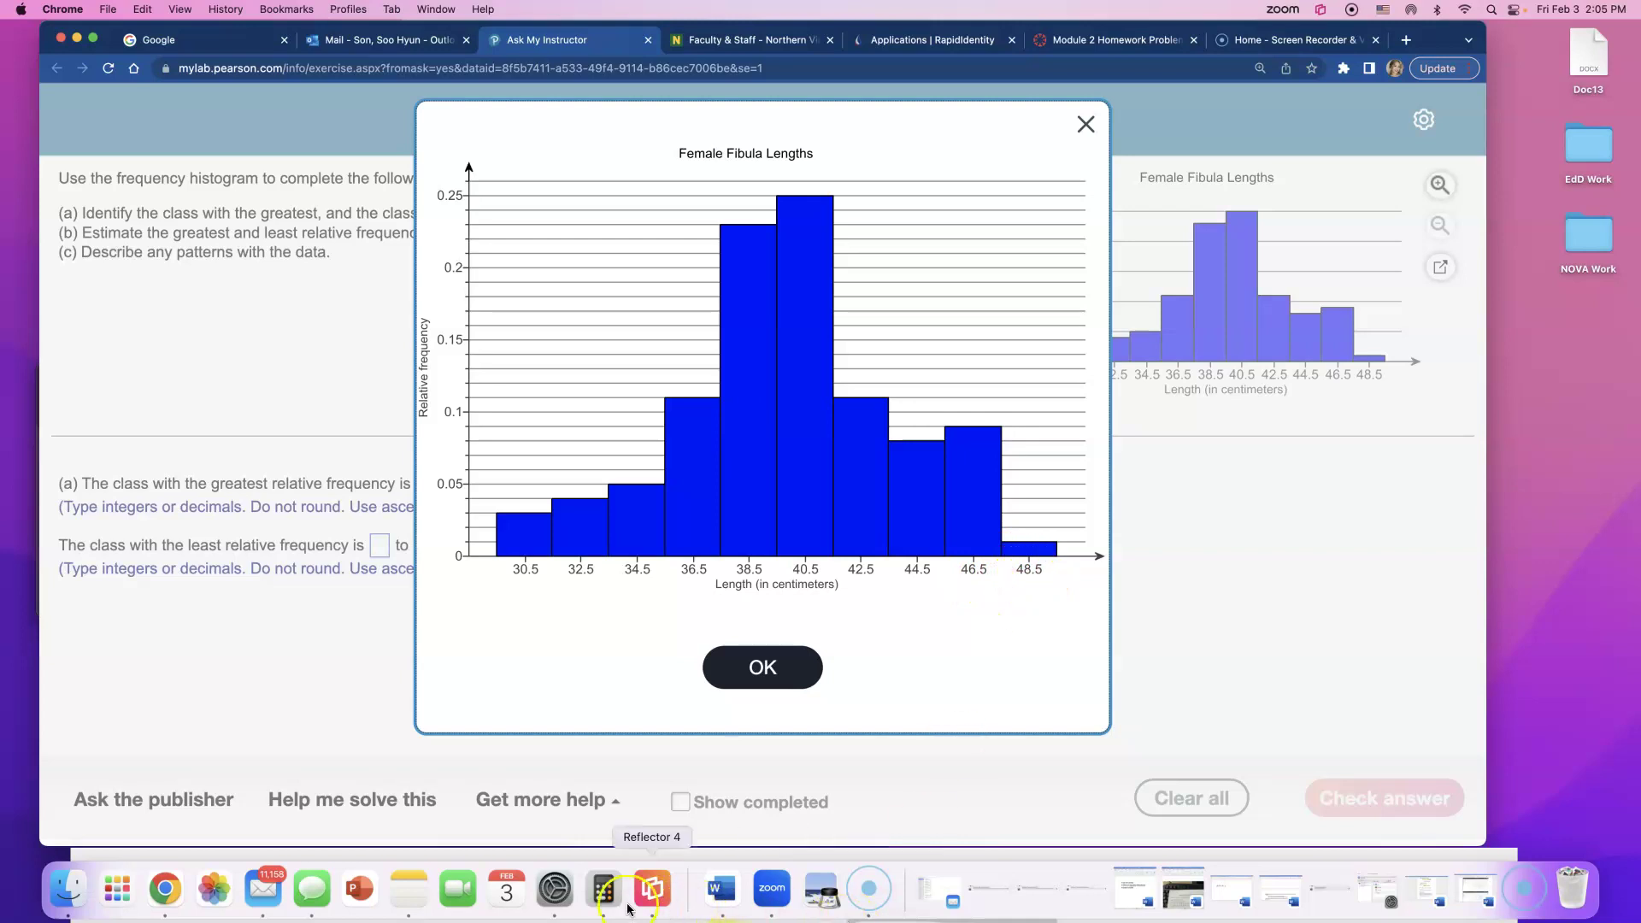
# Compute (46.5 + 48.5) ÷ 2 = 47.5 in Calculator, then return to the exercise page
pyautogui.click(603, 889)
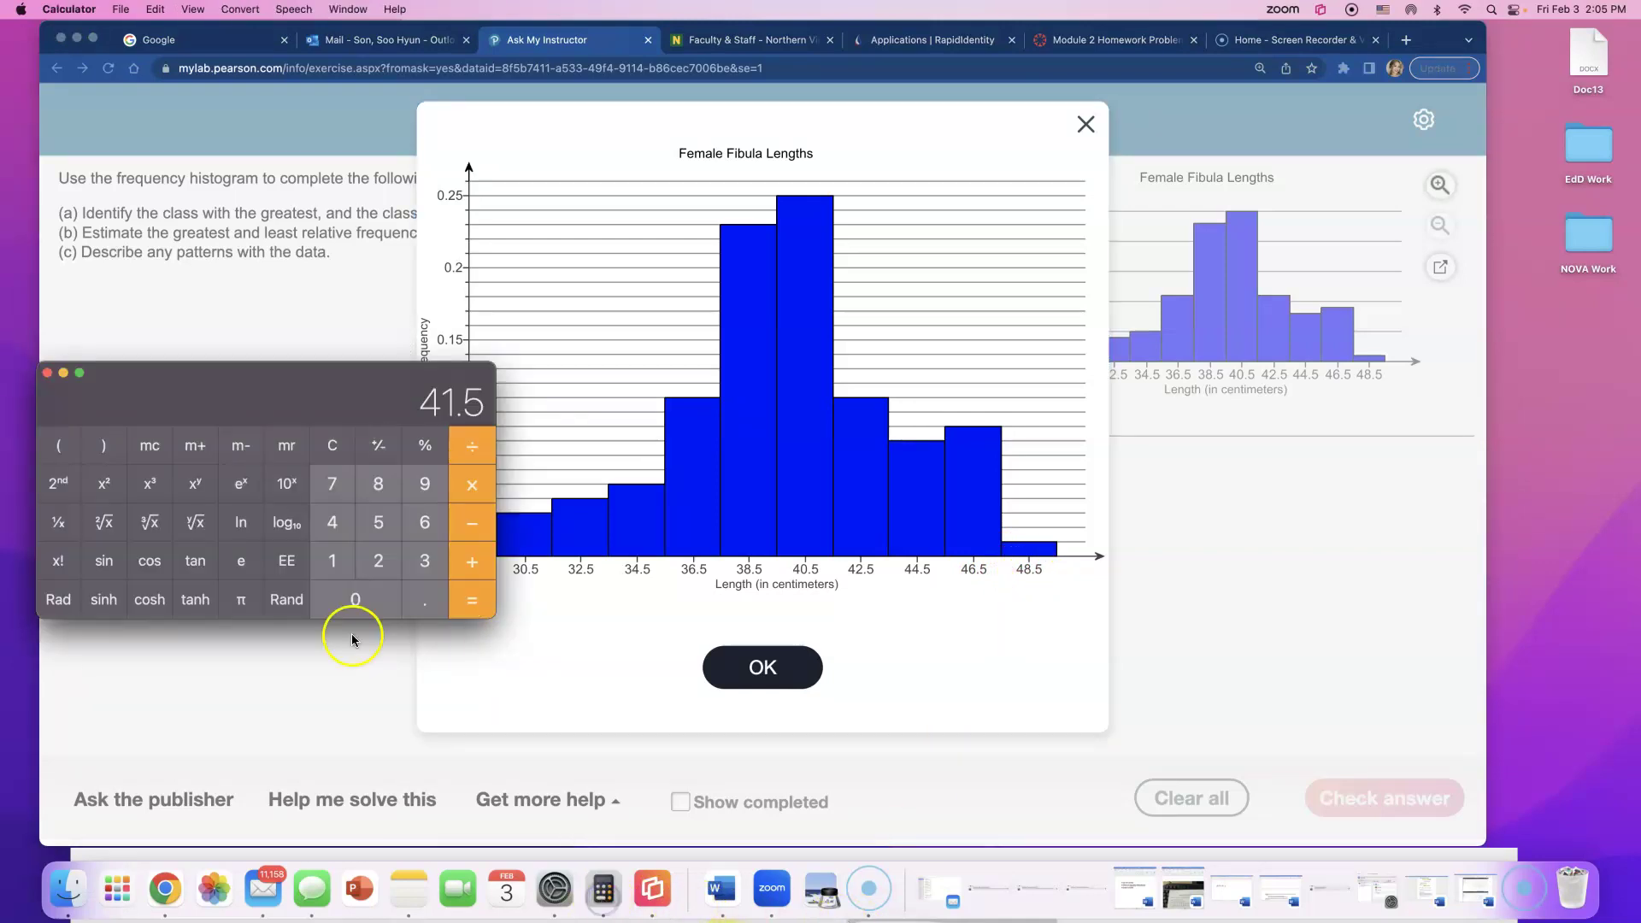
pyautogui.click(333, 523)
pyautogui.click(425, 524)
pyautogui.click(425, 601)
pyautogui.click(379, 523)
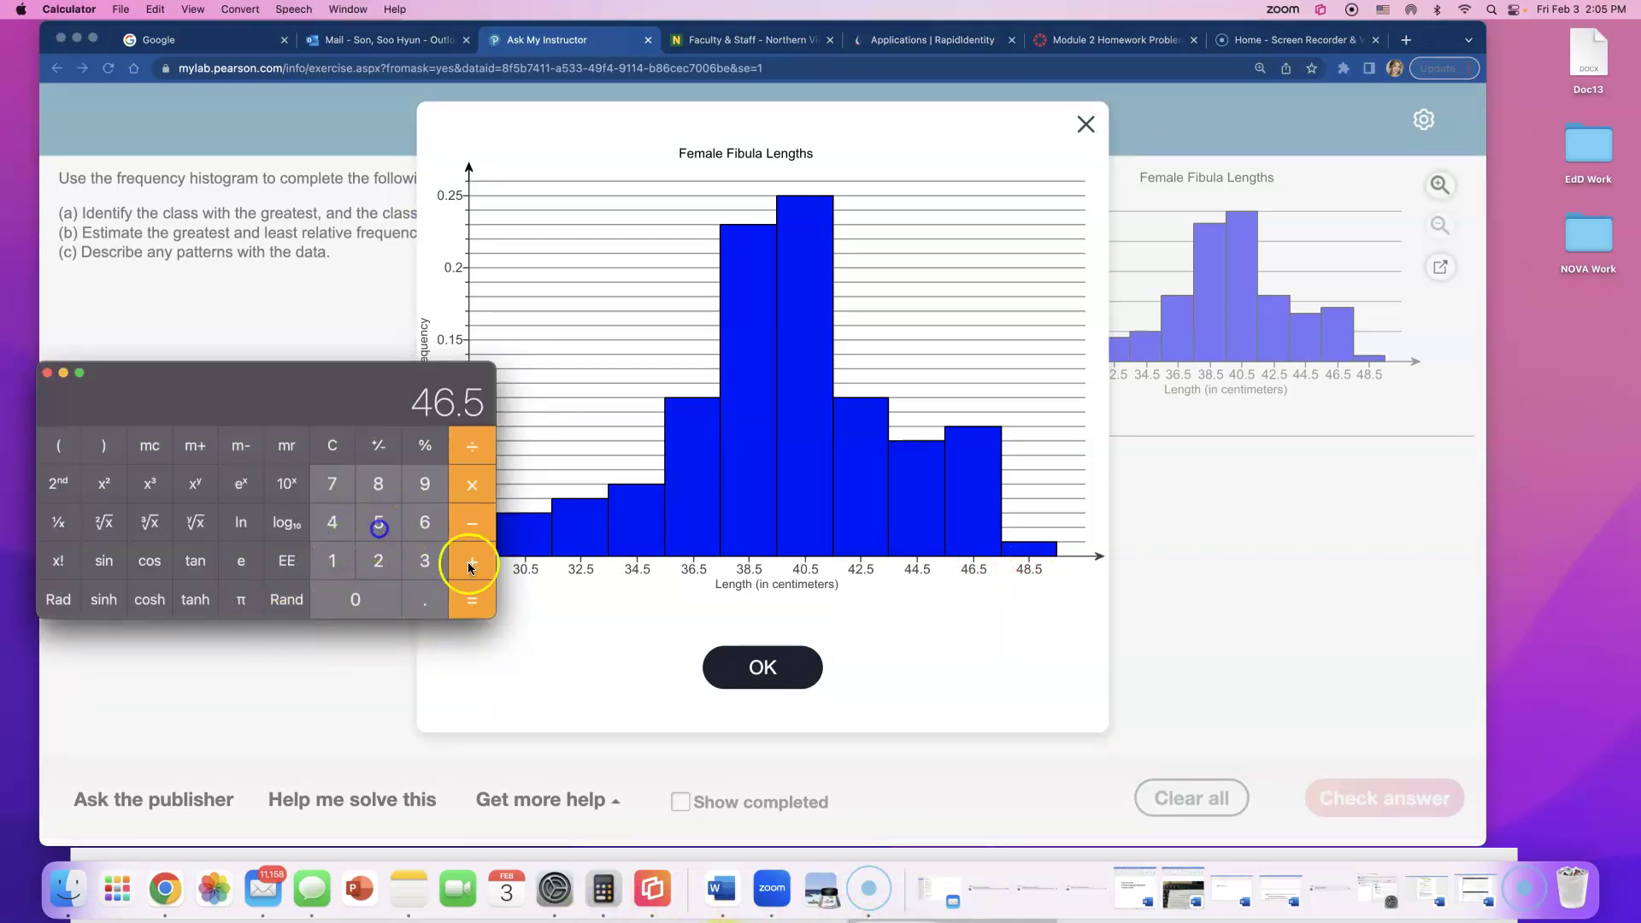
pyautogui.click(468, 562)
pyautogui.click(337, 520)
pyautogui.click(367, 487)
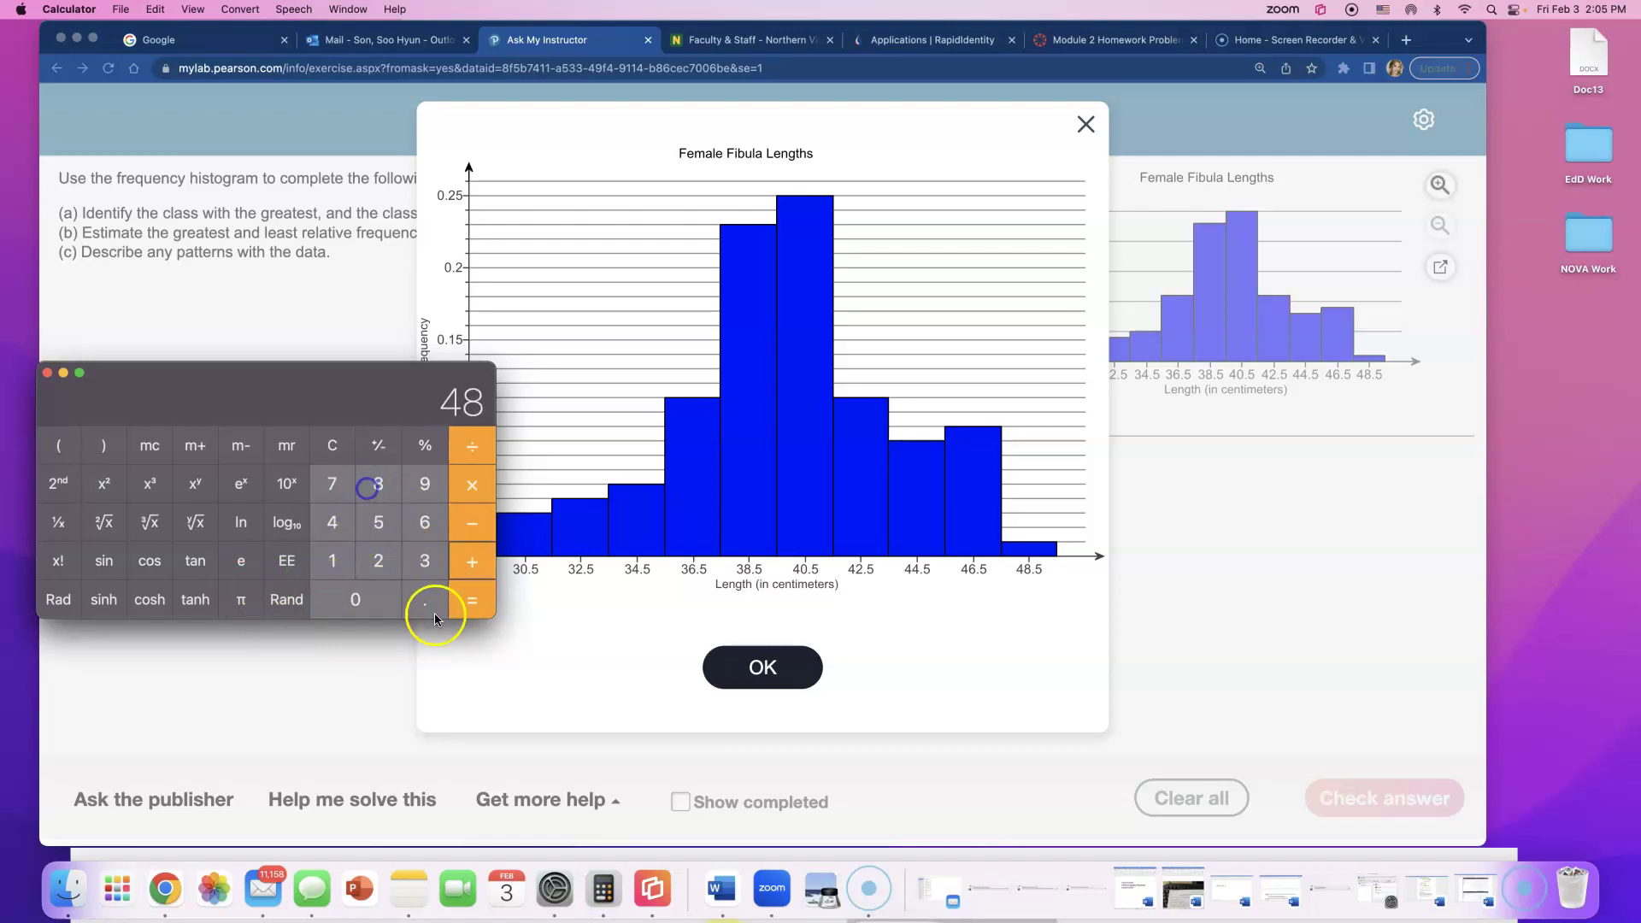
pyautogui.click(421, 598)
pyautogui.click(376, 532)
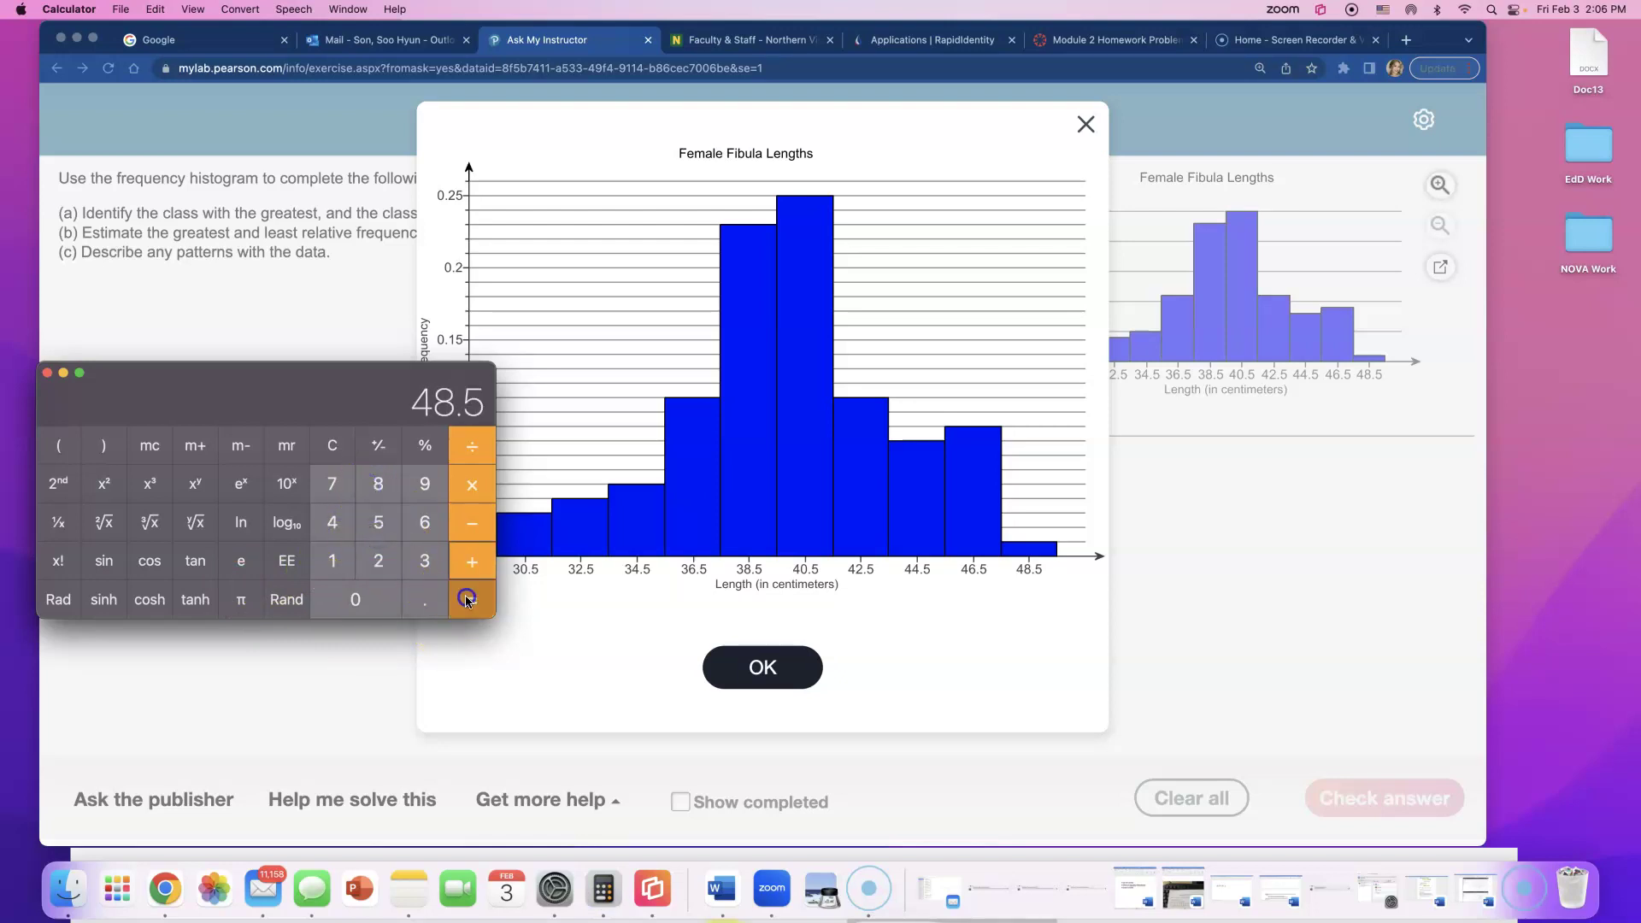
pyautogui.click(470, 598)
pyautogui.click(379, 561)
pyautogui.click(472, 601)
pyautogui.click(352, 689)
# Type 47.5 in the first least-frequency box, then recheck and close the enlarged histogram
pyautogui.click(749, 675)
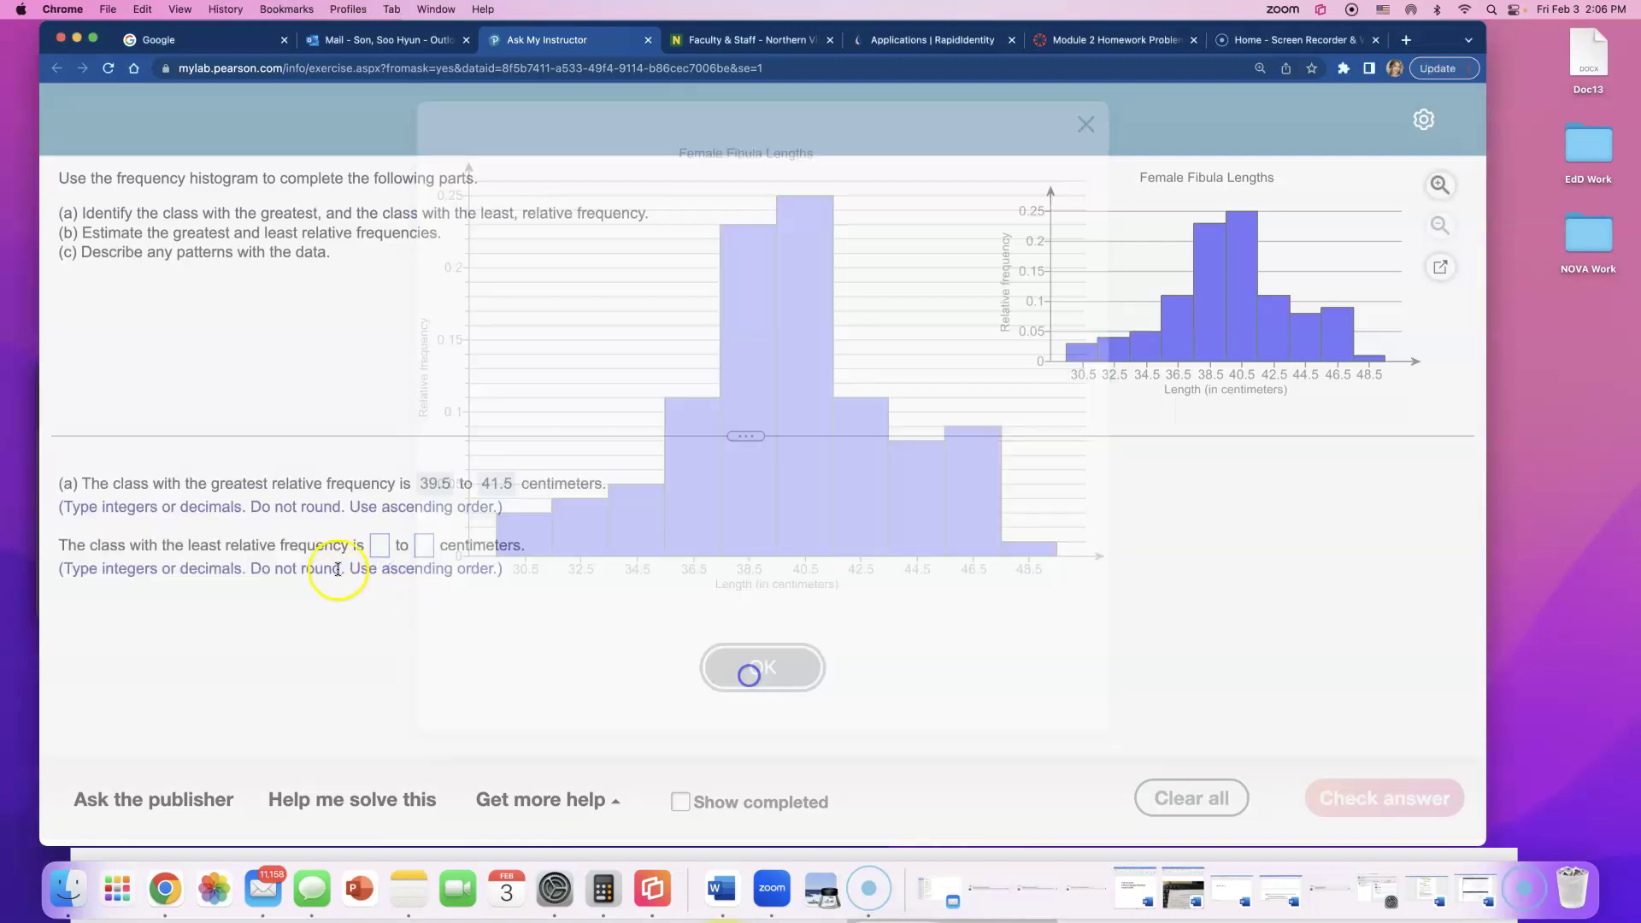
pyautogui.click(376, 547)
pyautogui.write('47')
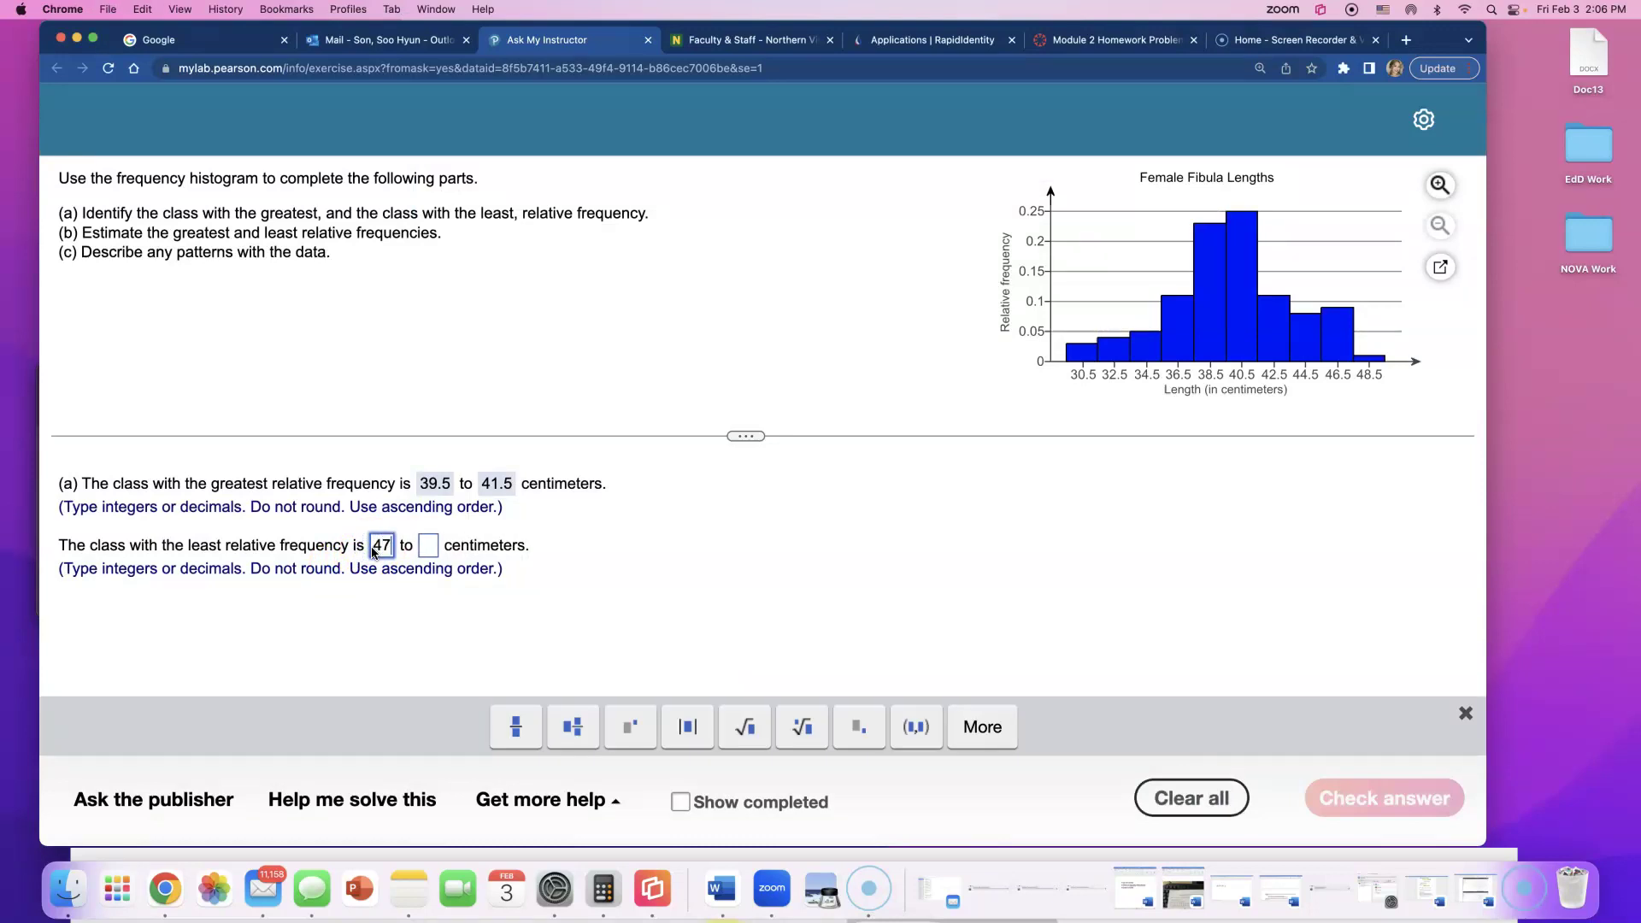
pyautogui.write('.5')
pyautogui.click(441, 549)
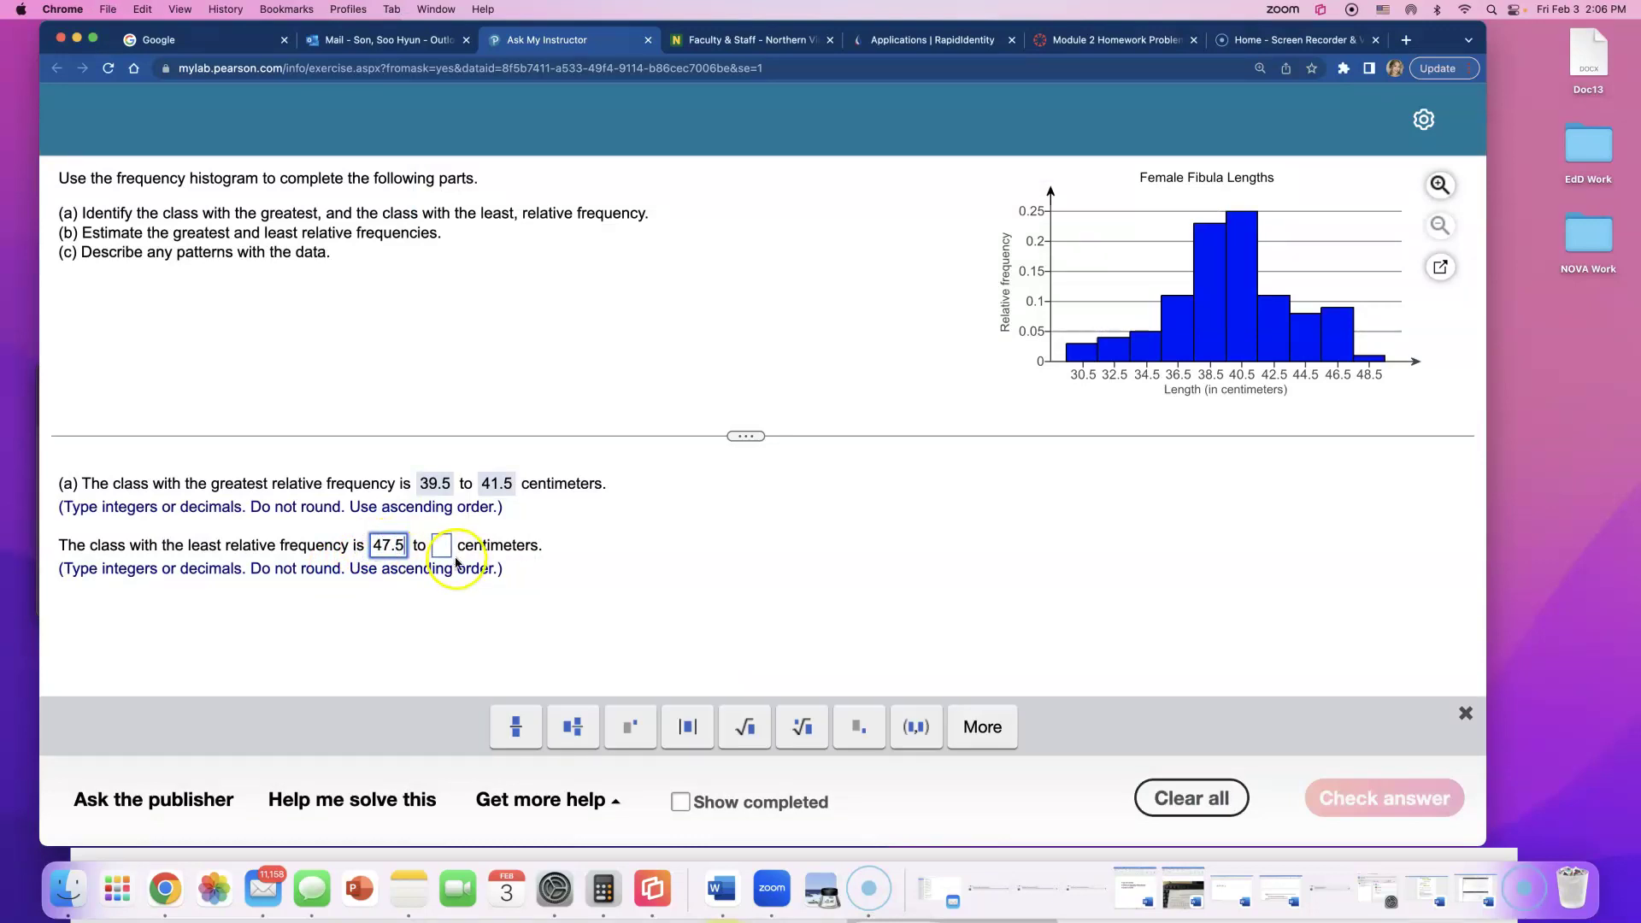
pyautogui.click(733, 494)
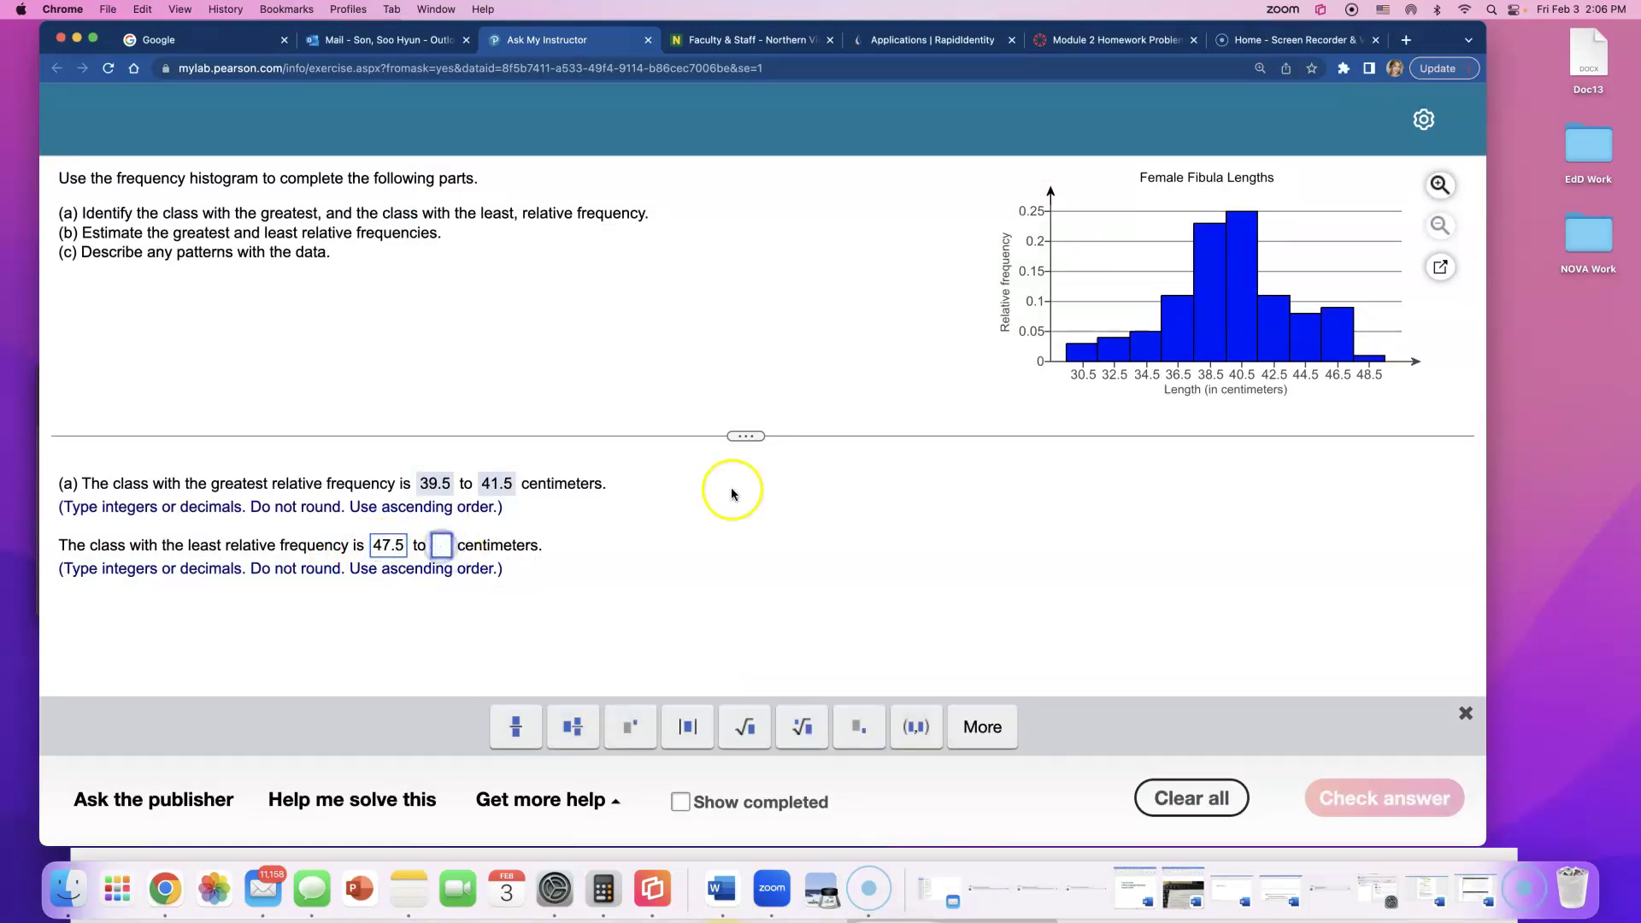
pyautogui.click(1441, 267)
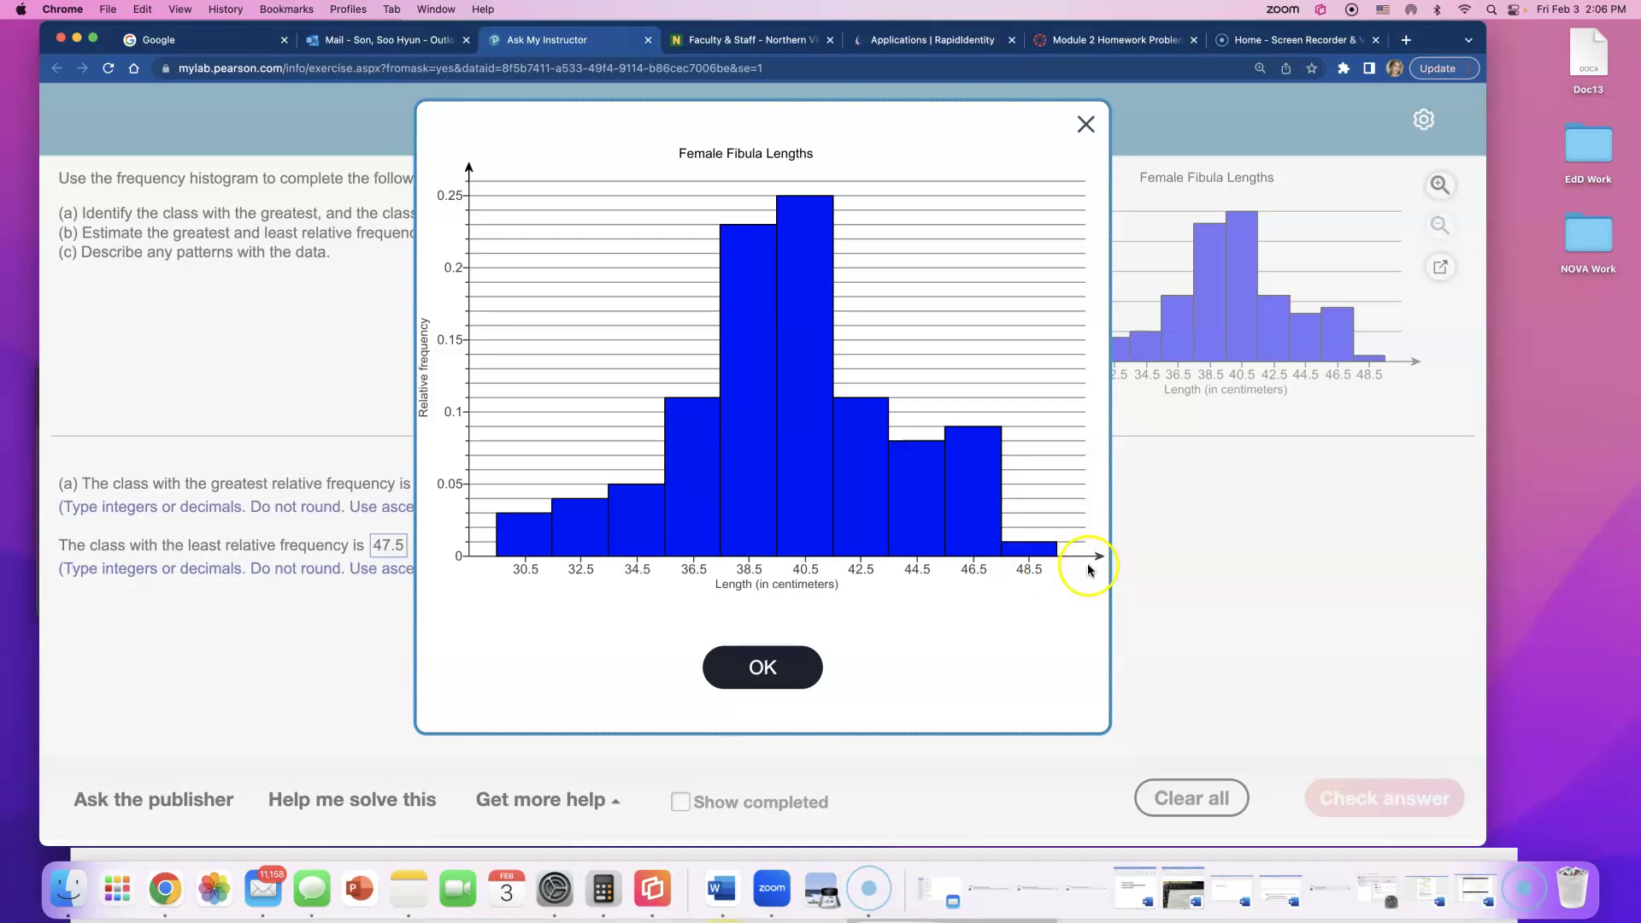
pyautogui.click(810, 669)
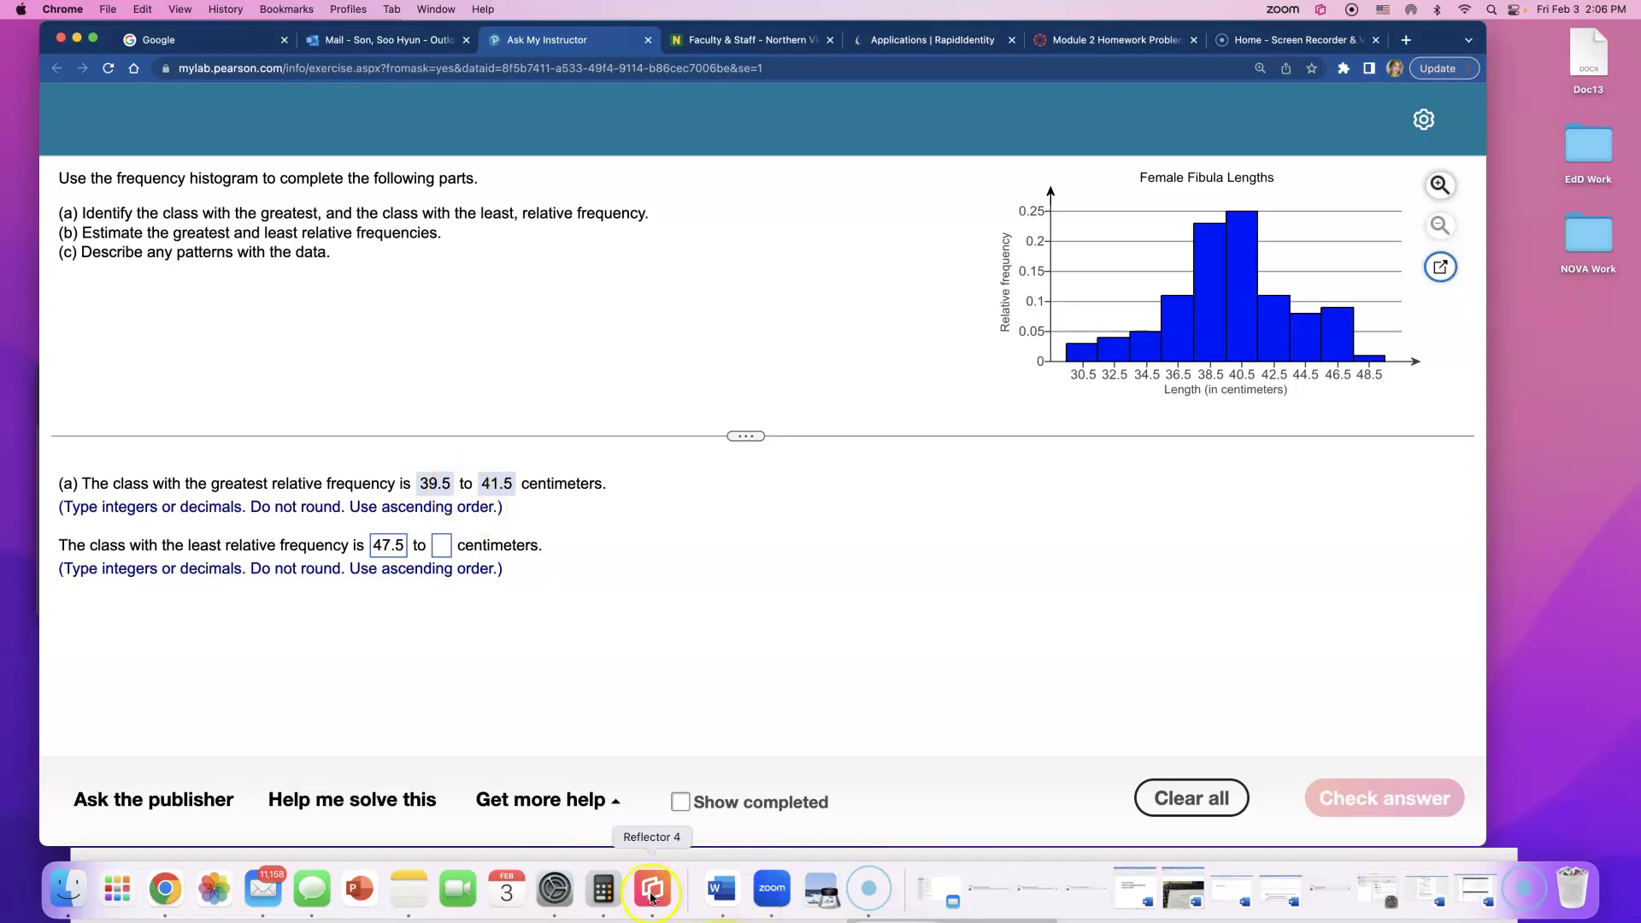
# Move Calculator aside and compute the class width 41.5 − 39.5 = 2
pyautogui.click(604, 889)
pyautogui.moveTo(341, 384); pyautogui.dragTo(904, 359)
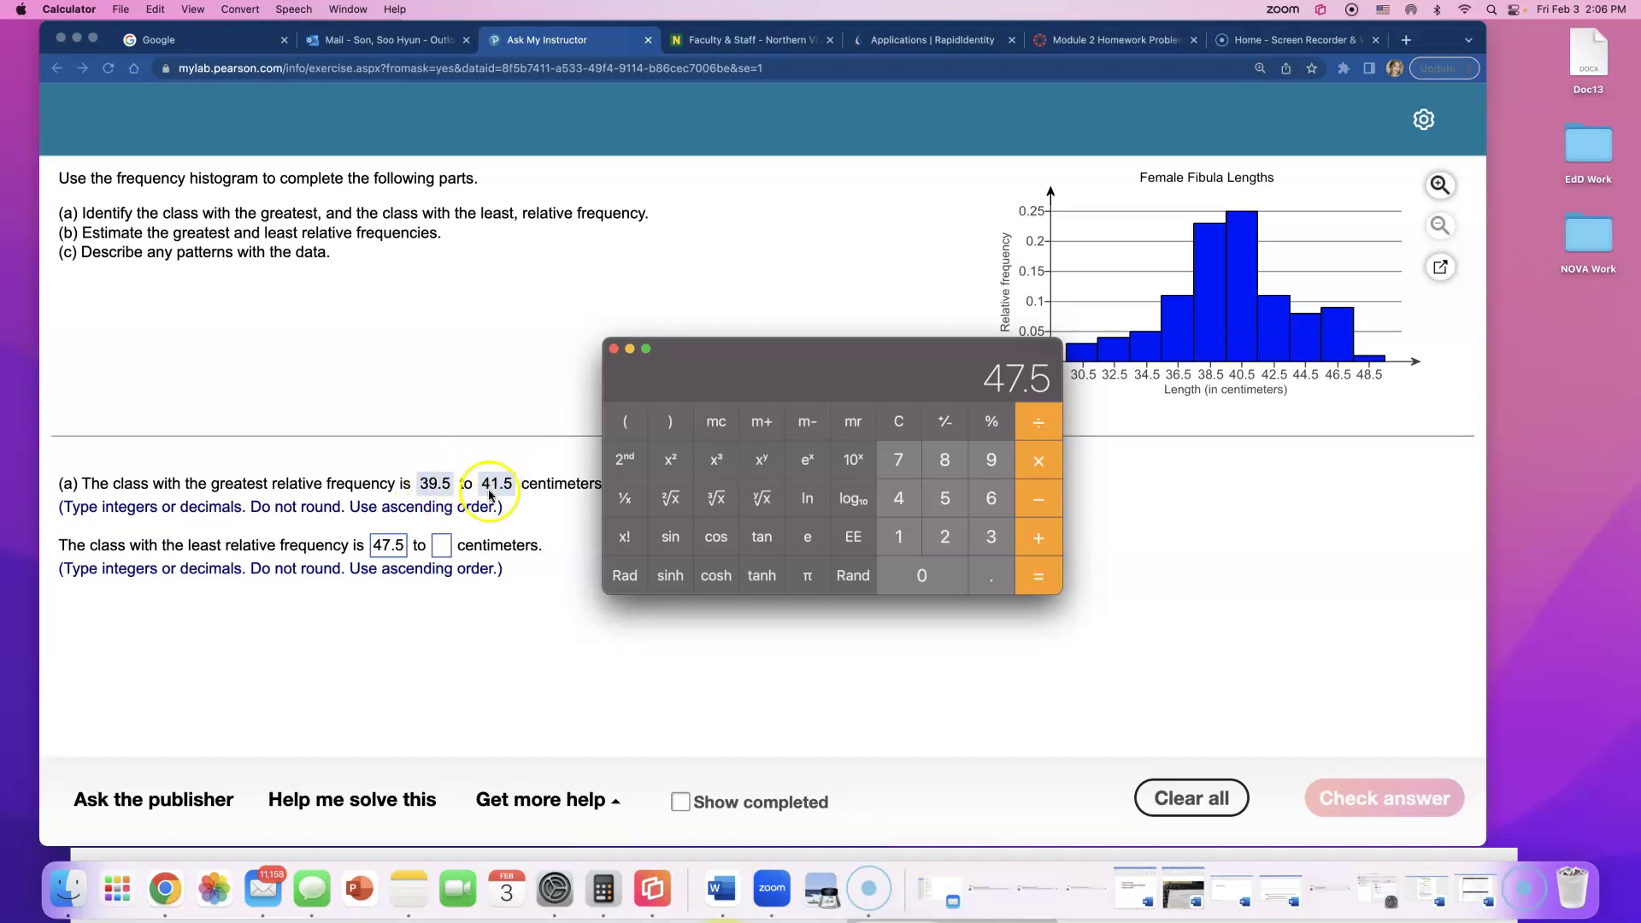
pyautogui.click(898, 499)
pyautogui.click(902, 533)
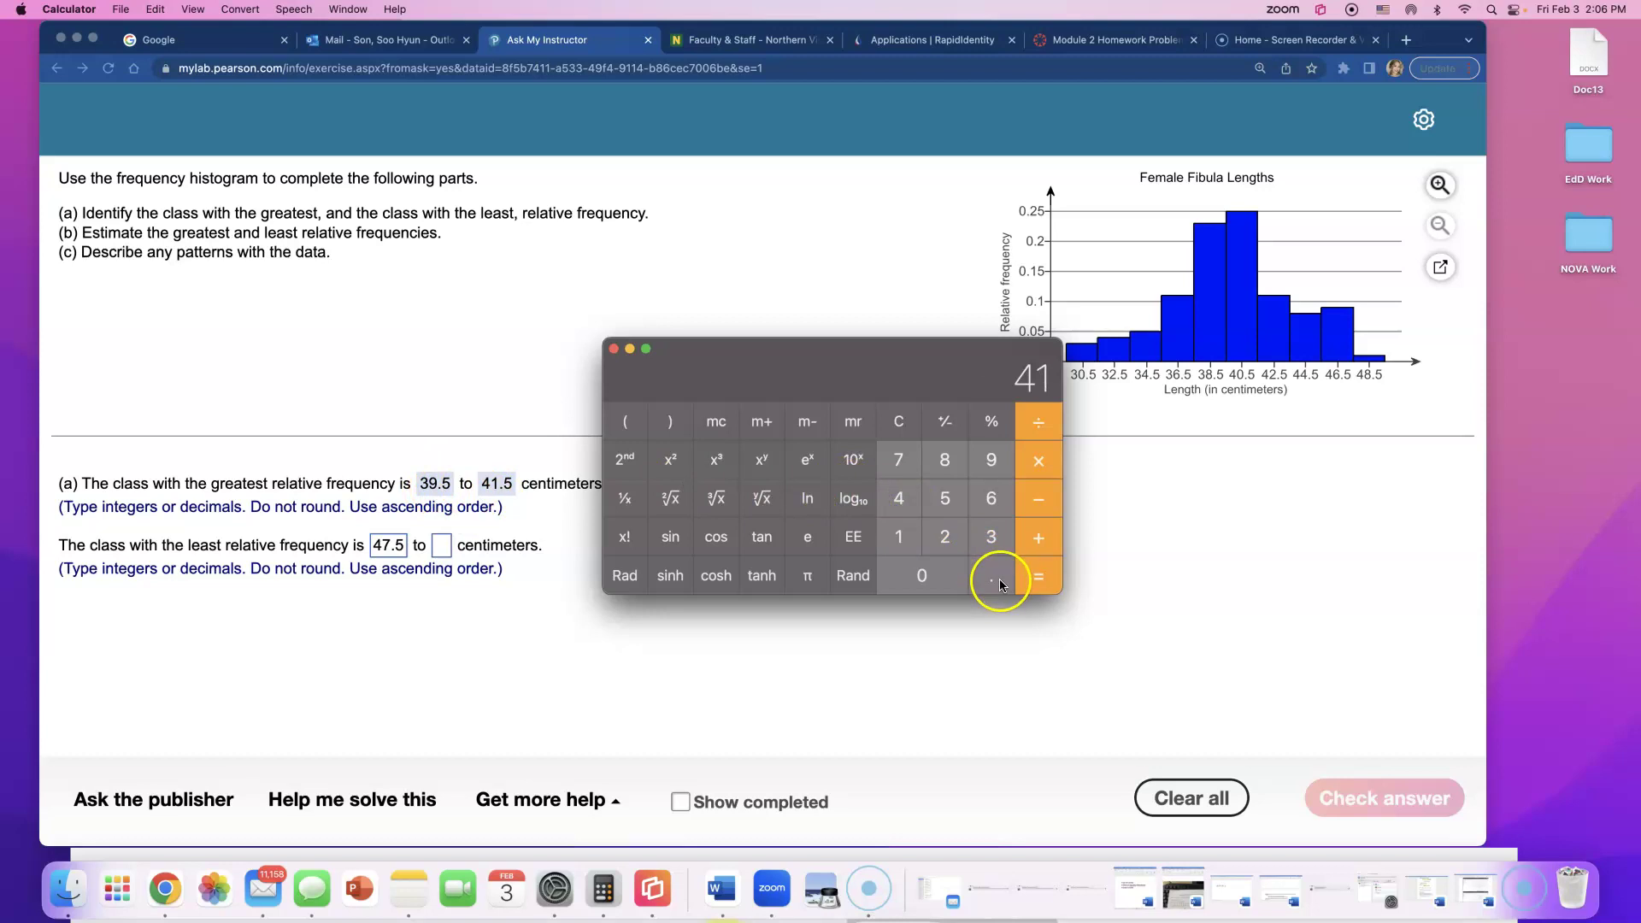
pyautogui.click(999, 578)
pyautogui.click(944, 508)
pyautogui.click(991, 536)
pyautogui.click(990, 460)
pyautogui.click(990, 576)
pyautogui.click(944, 498)
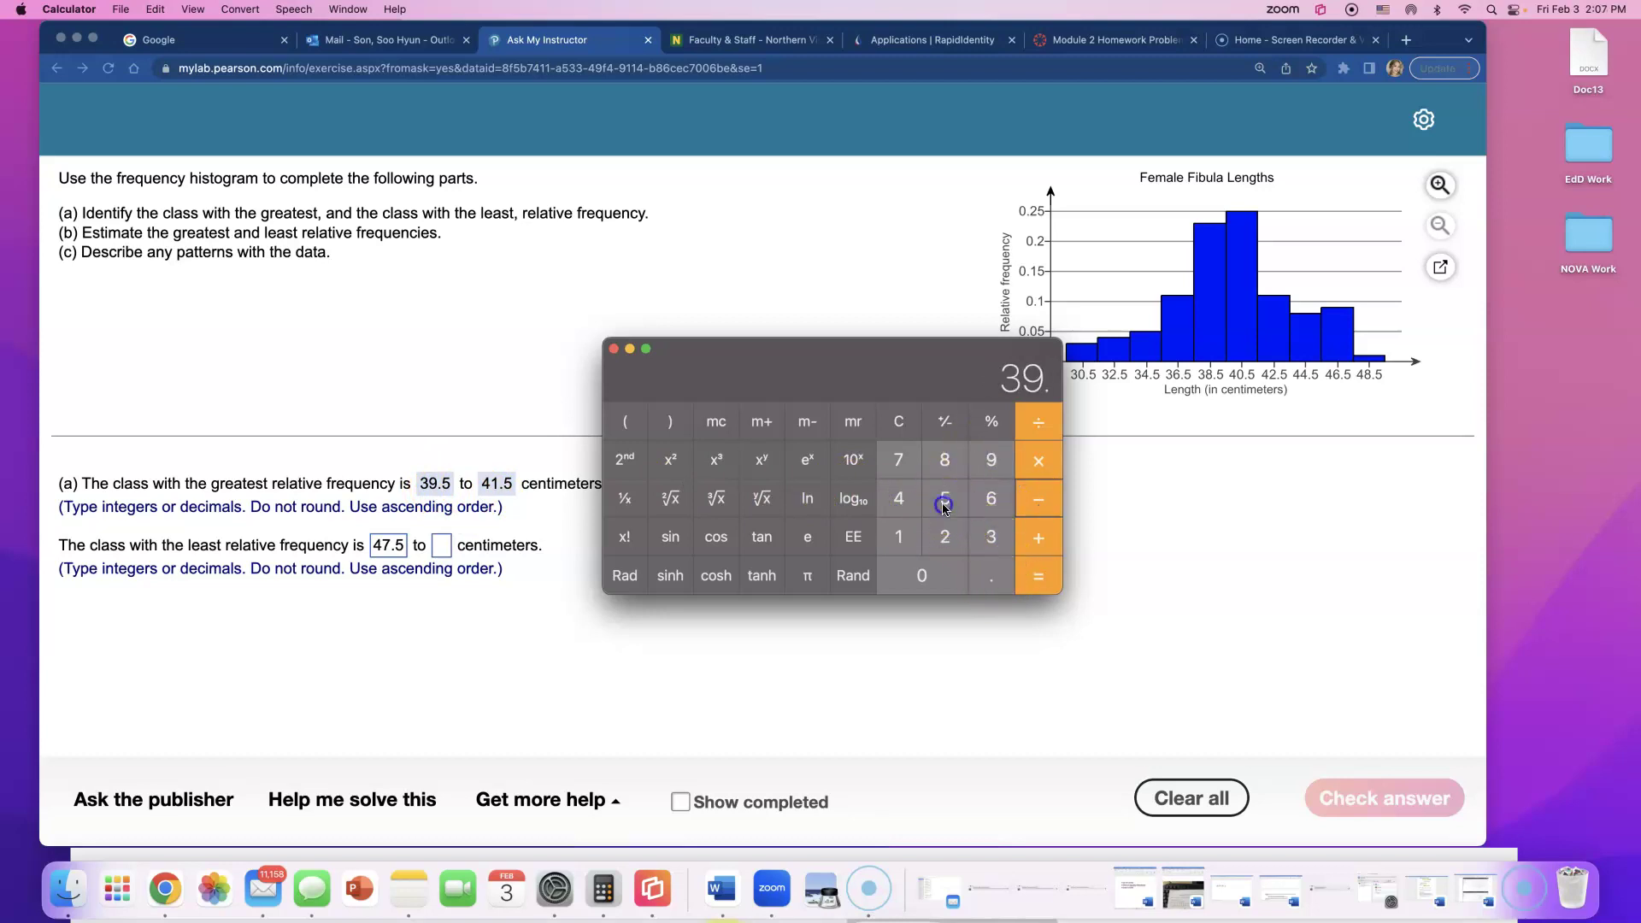
pyautogui.click(1042, 585)
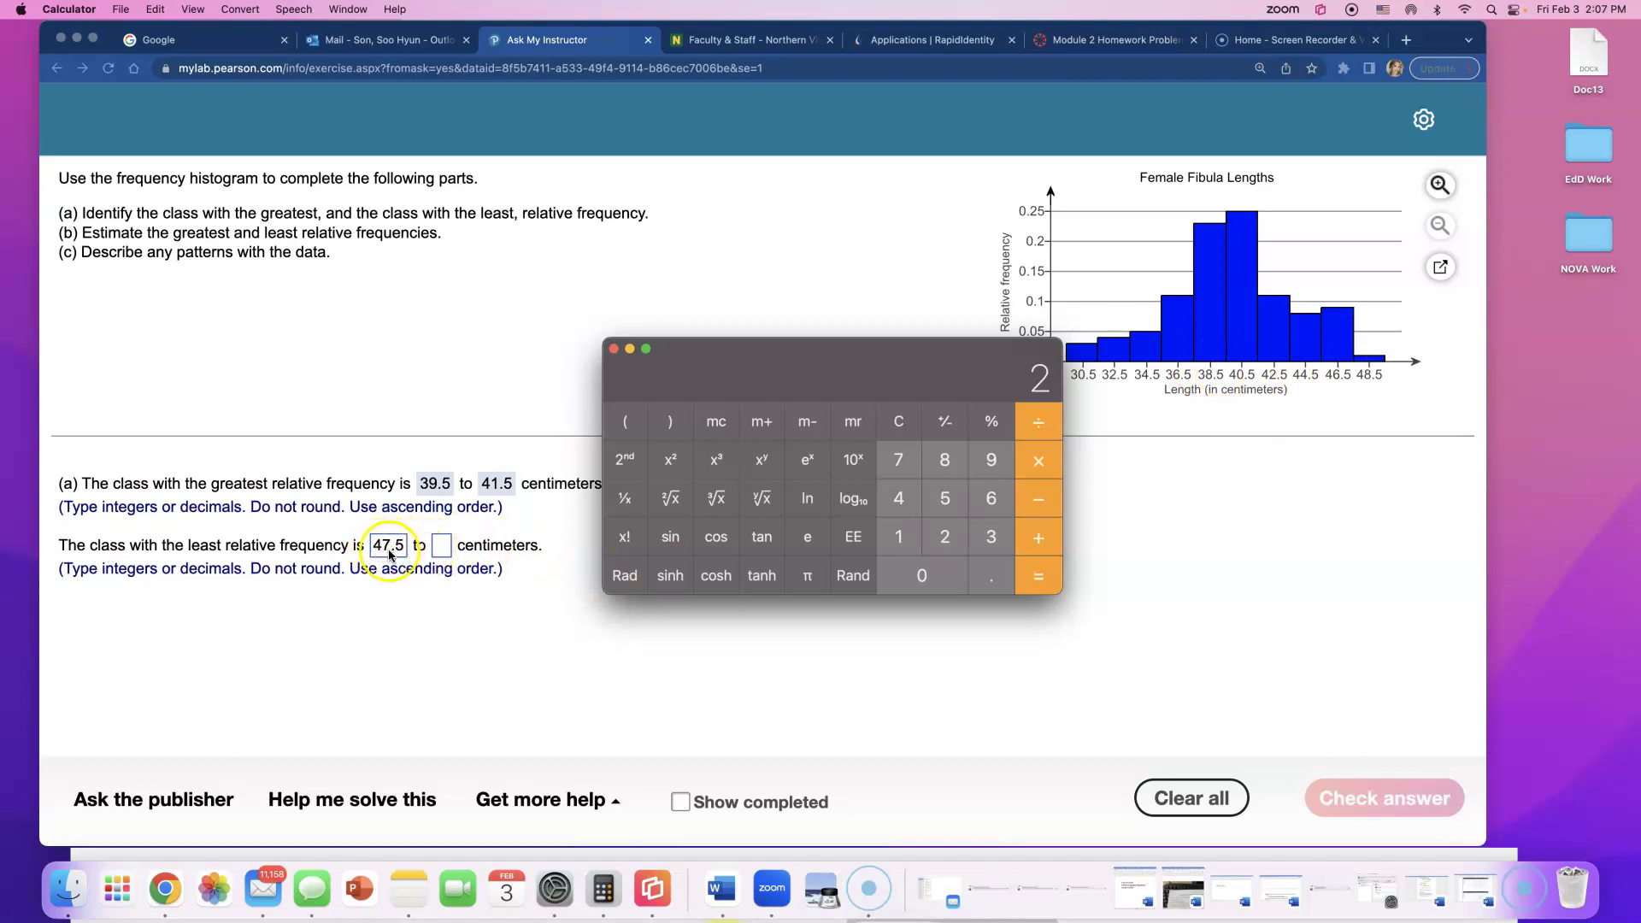
# Add the width 2 to 47.5 to get the upper bound 49.5
pyautogui.click(985, 570)
pyautogui.click(945, 500)
pyautogui.click(1031, 537)
pyautogui.click(941, 537)
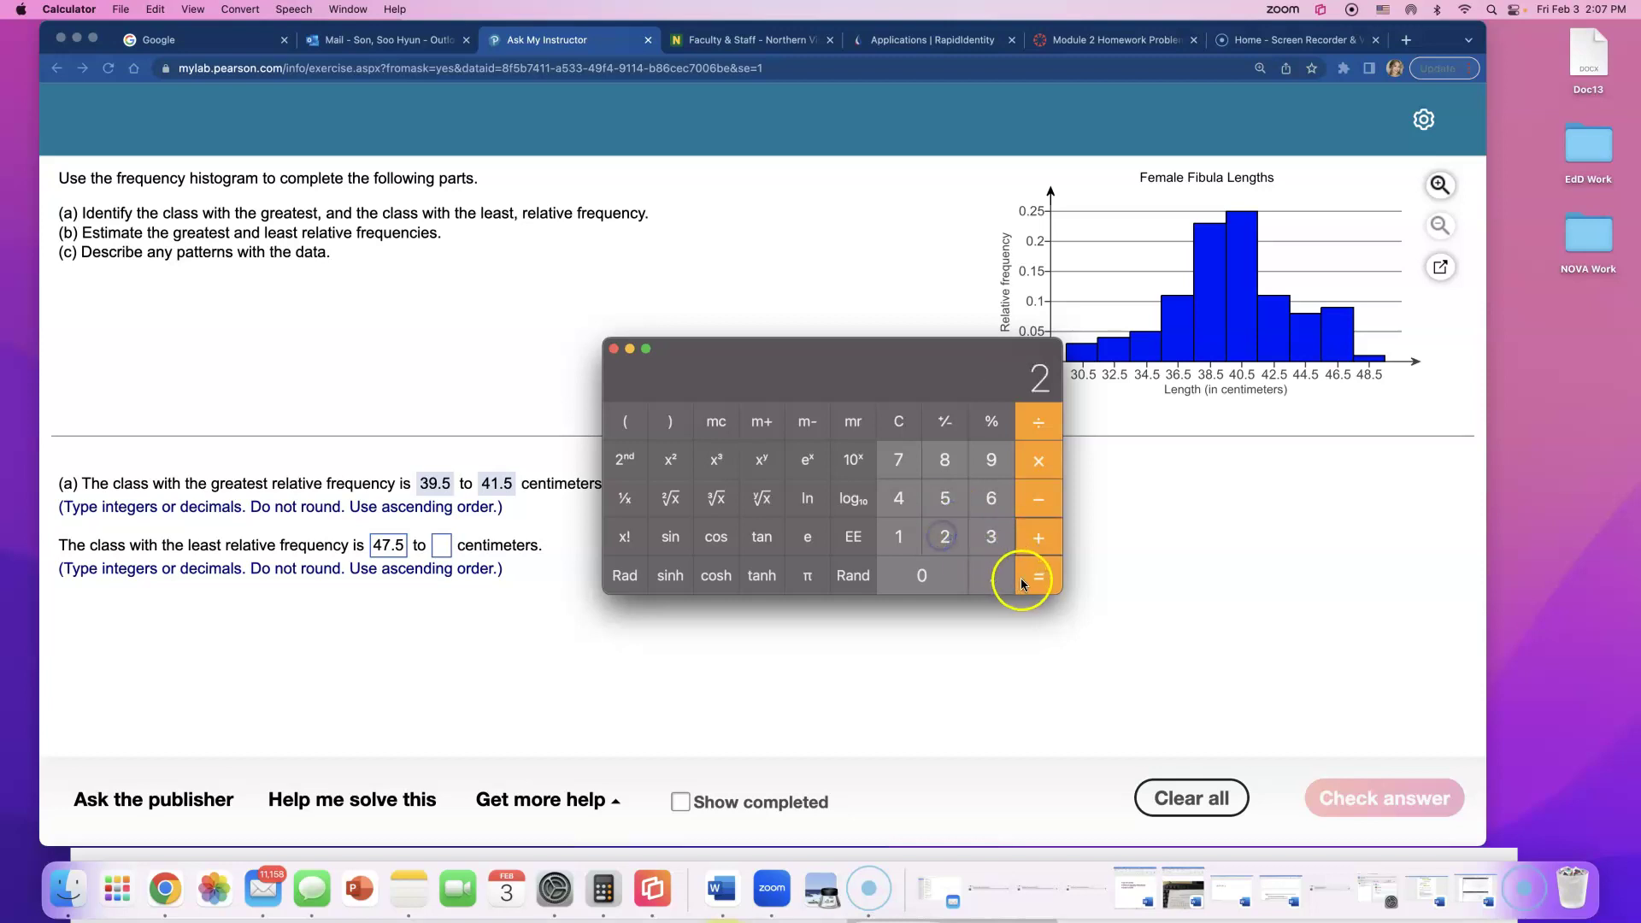
pyautogui.click(1020, 578)
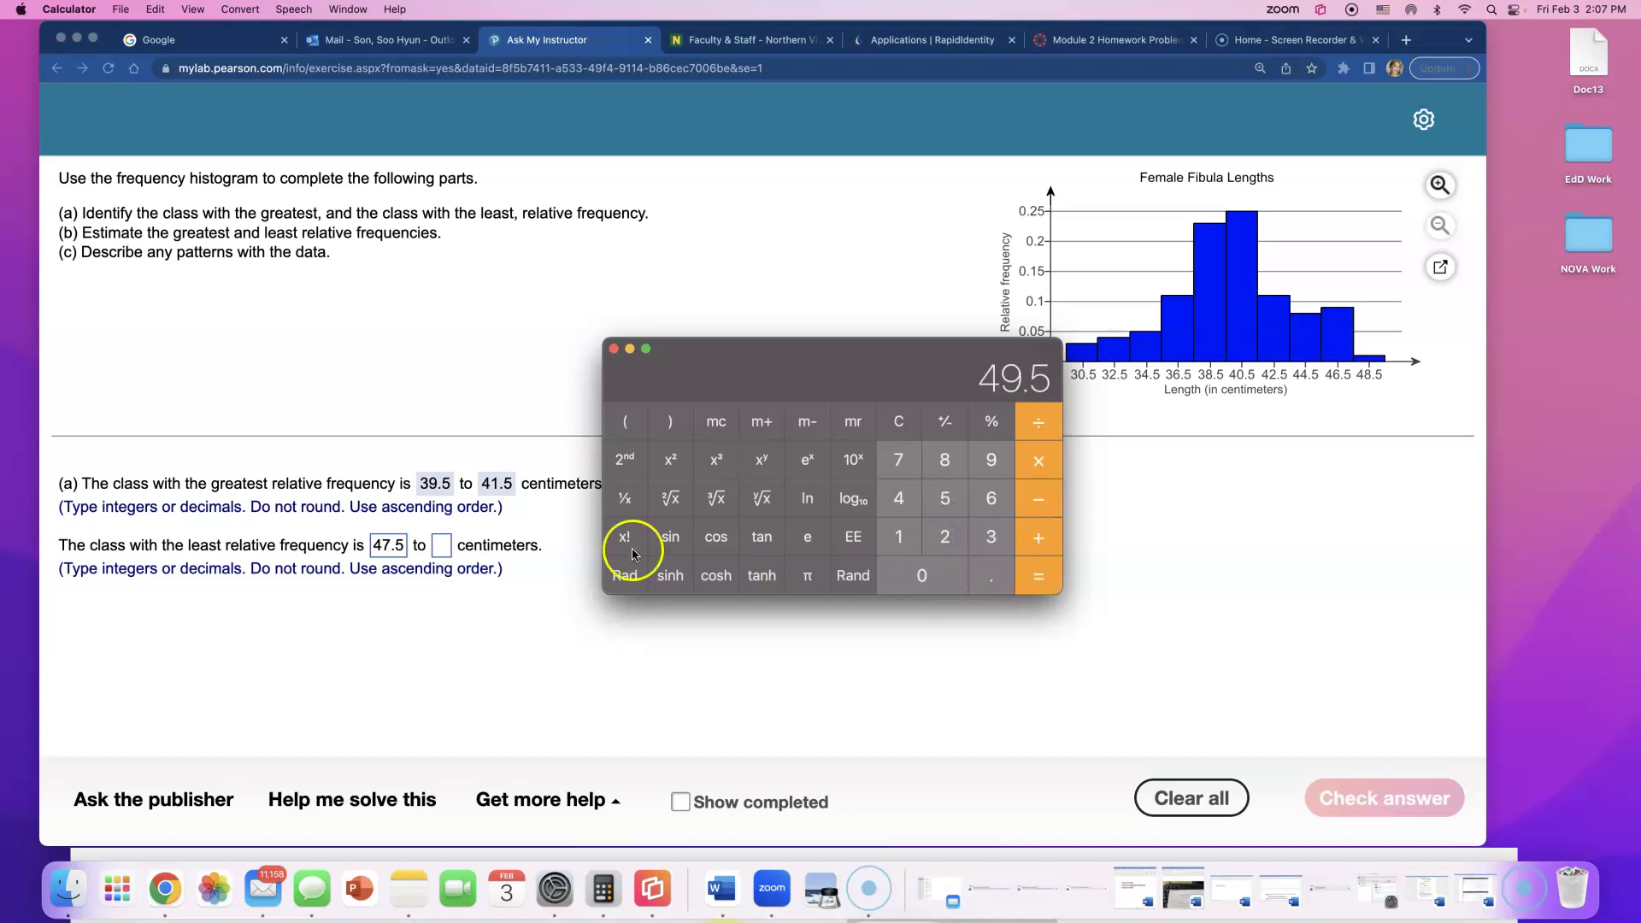
# Enter 49.5 as the upper bound, submit 47.5 to 49.5, and dismiss the success message
pyautogui.click(443, 556)
pyautogui.write('49.5')
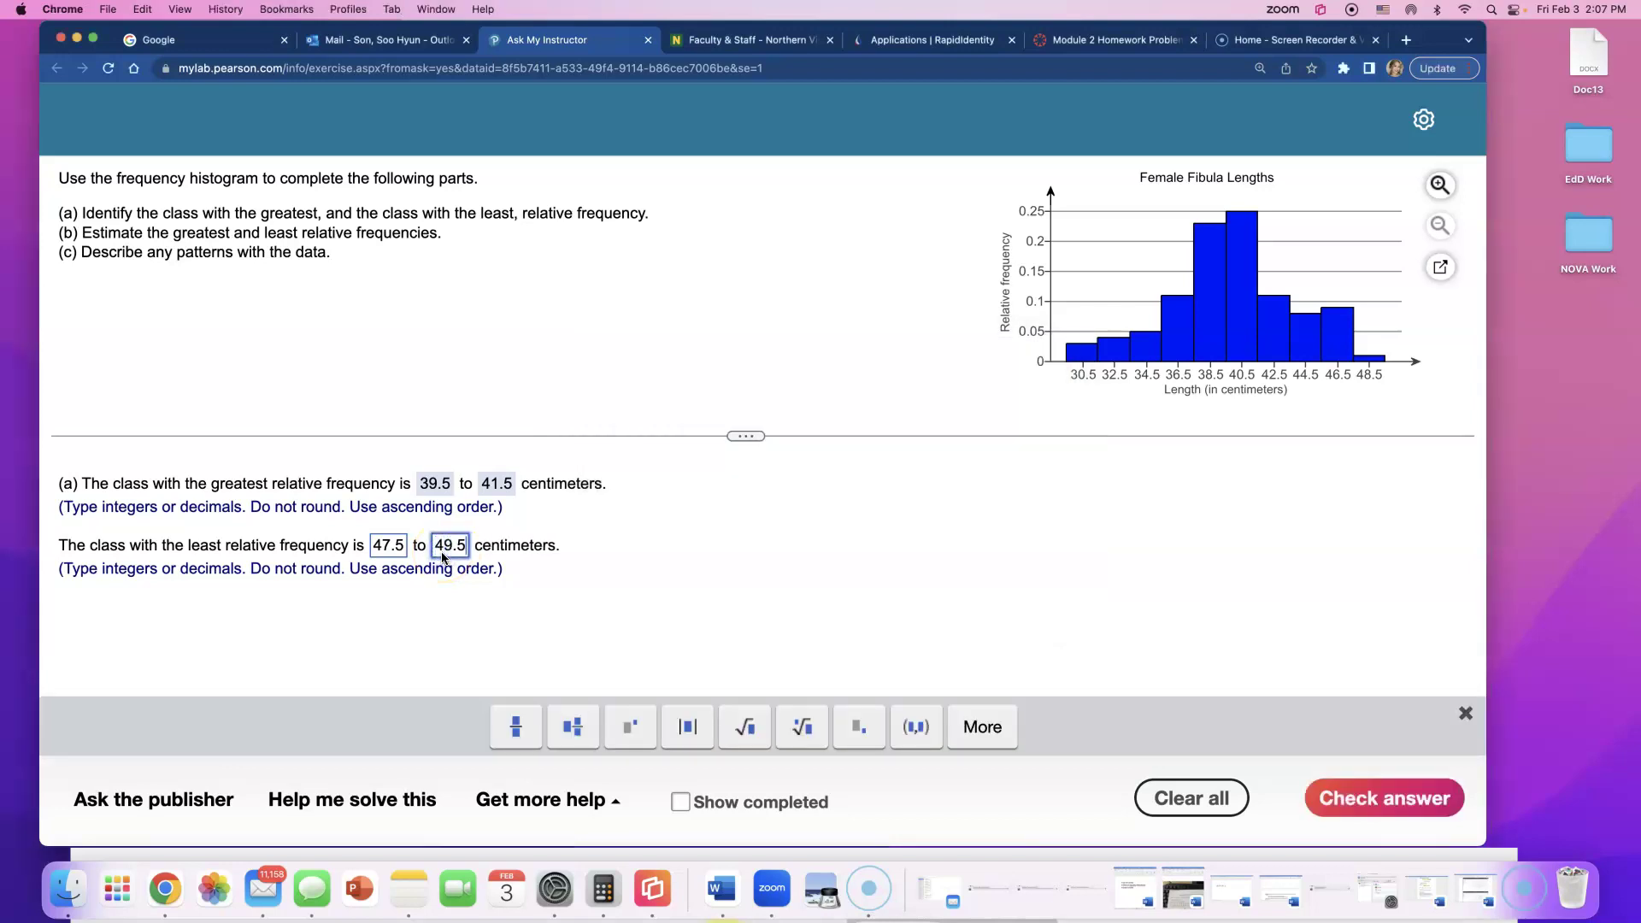
pyautogui.press('Return')
pyautogui.click(733, 523)
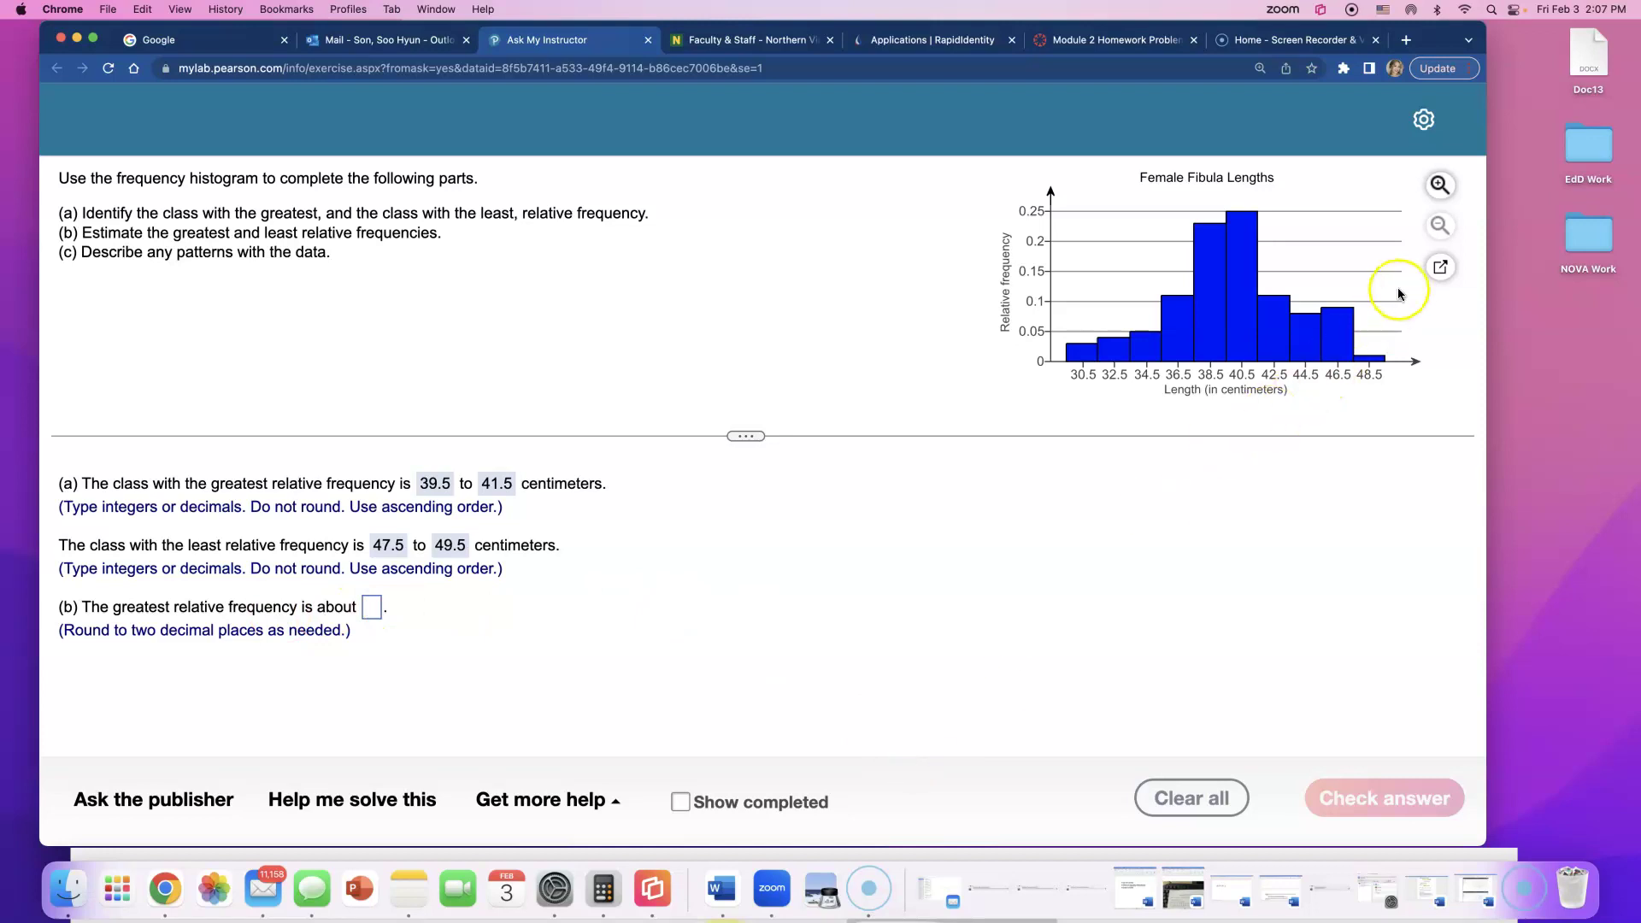
# Enlarge the histogram to read the tallest bar's relative frequency, then close it
pyautogui.click(1440, 269)
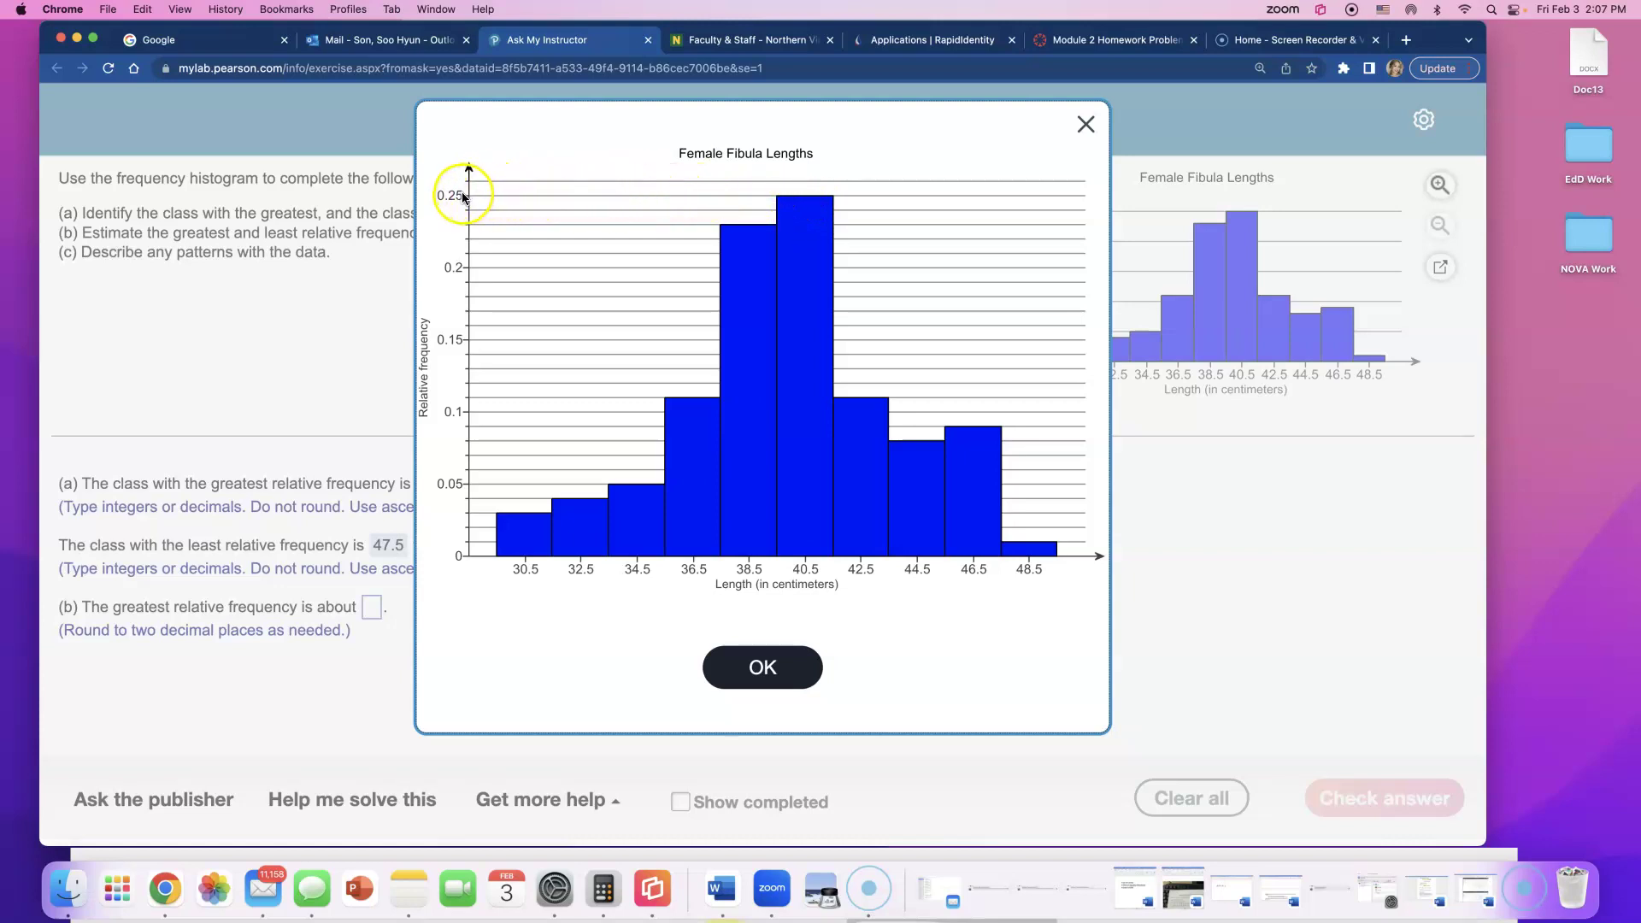
pyautogui.moveTo(1112, 241); pyautogui.dragTo(1062, 243)
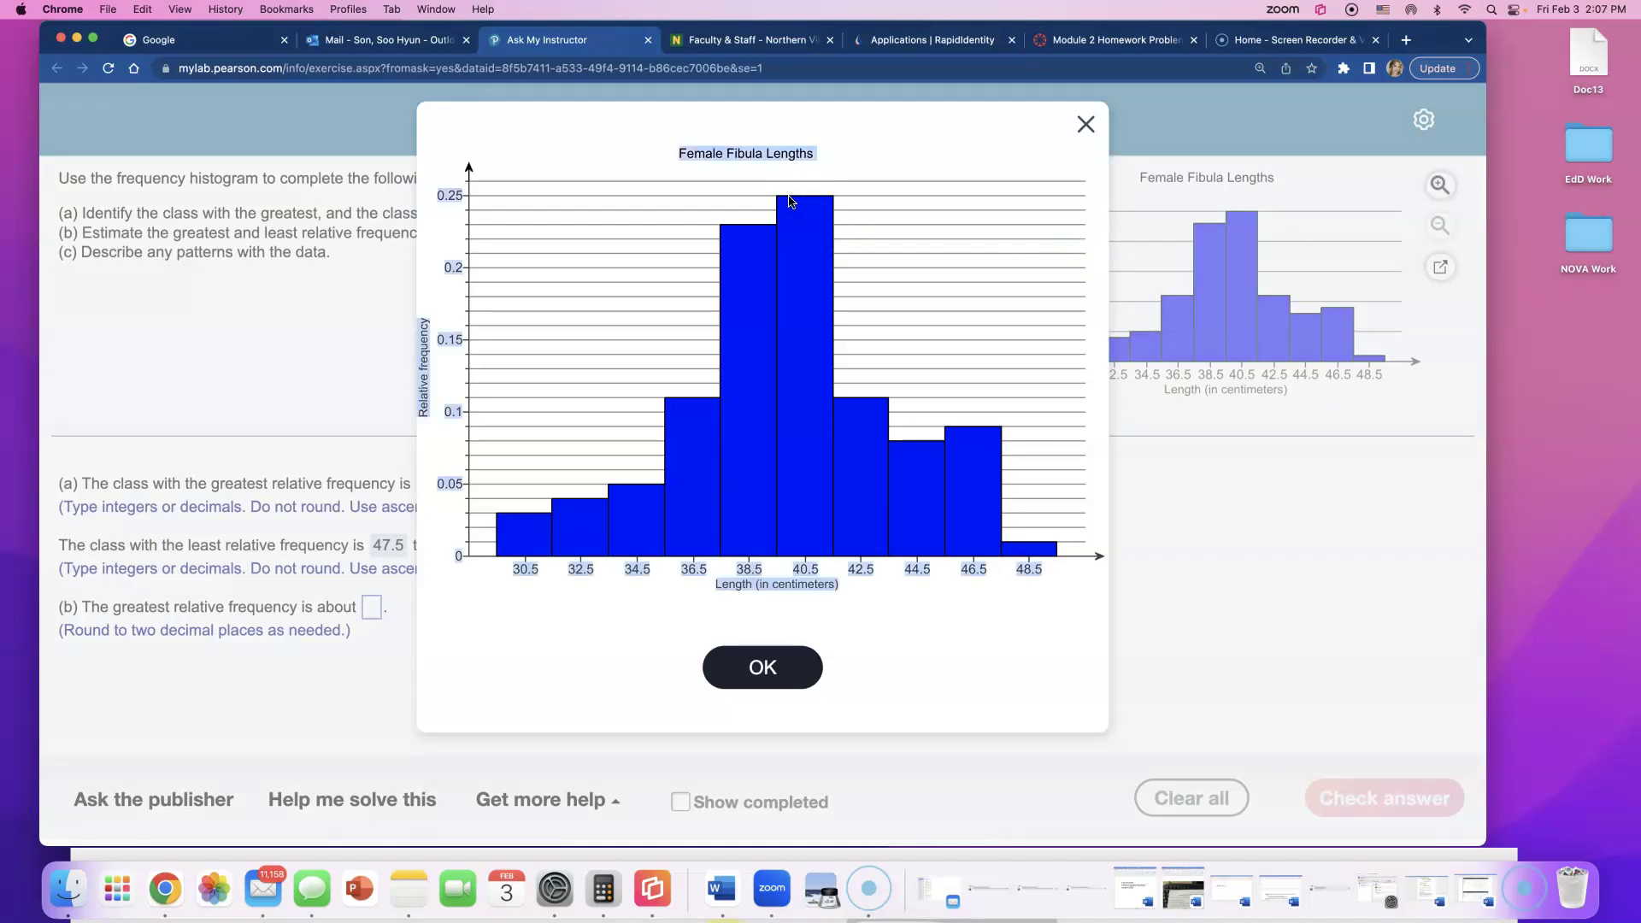
pyautogui.click(743, 202)
pyautogui.click(274, 406)
pyautogui.click(746, 642)
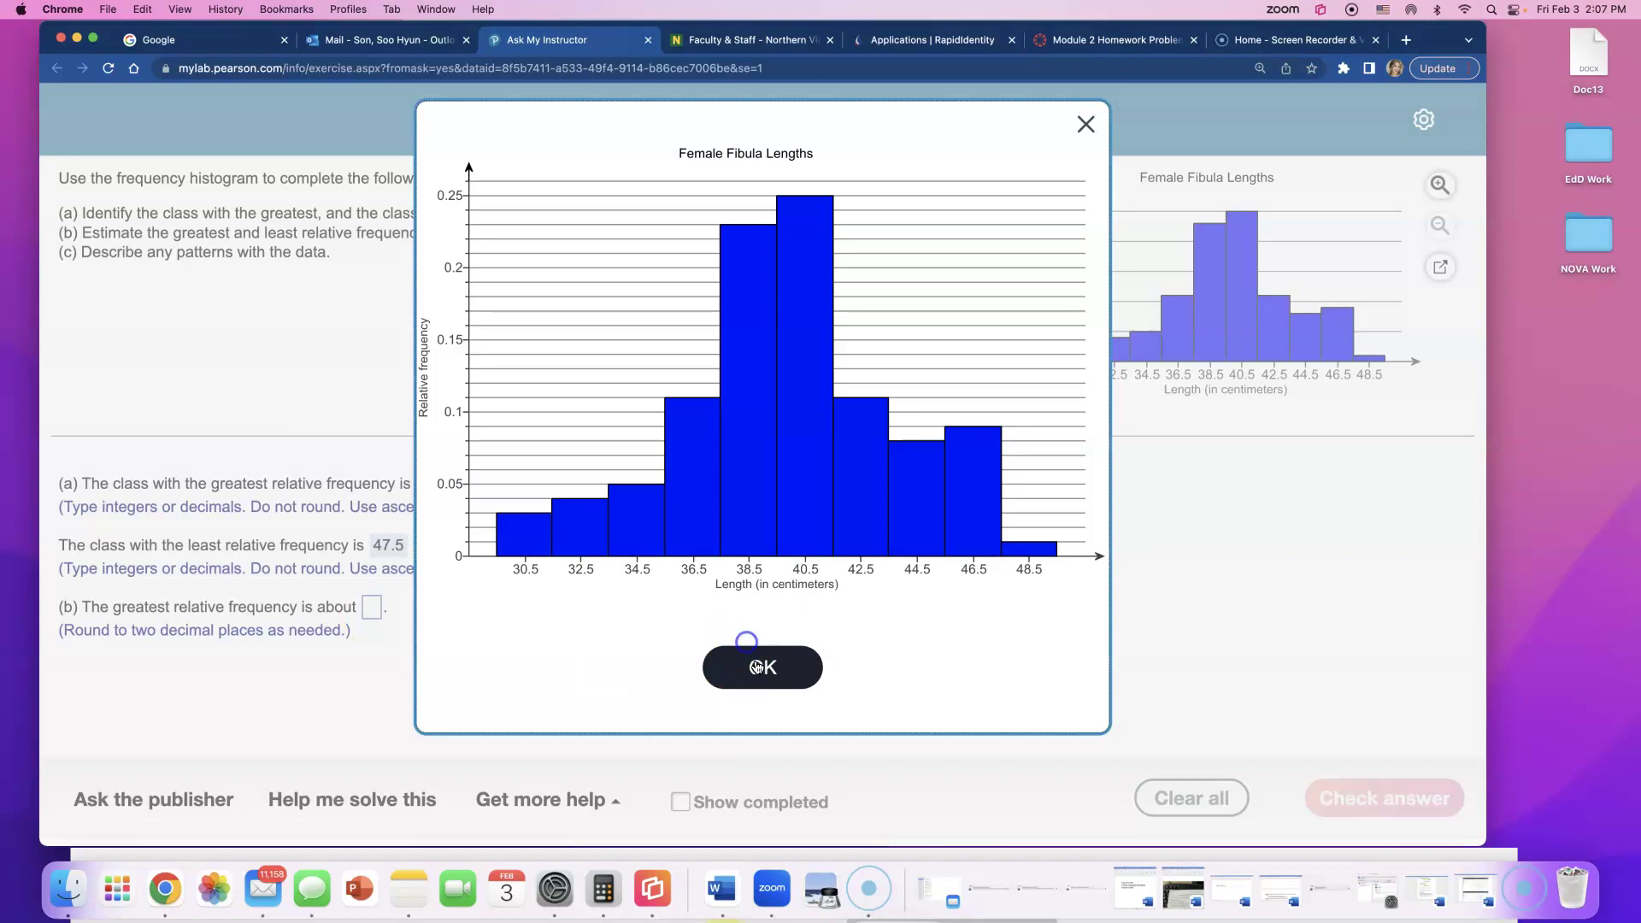
pyautogui.click(757, 667)
# Answer 0.25 as the greatest relative frequency and dismiss the Well done message
pyautogui.click(373, 609)
pyautogui.write('0.25')
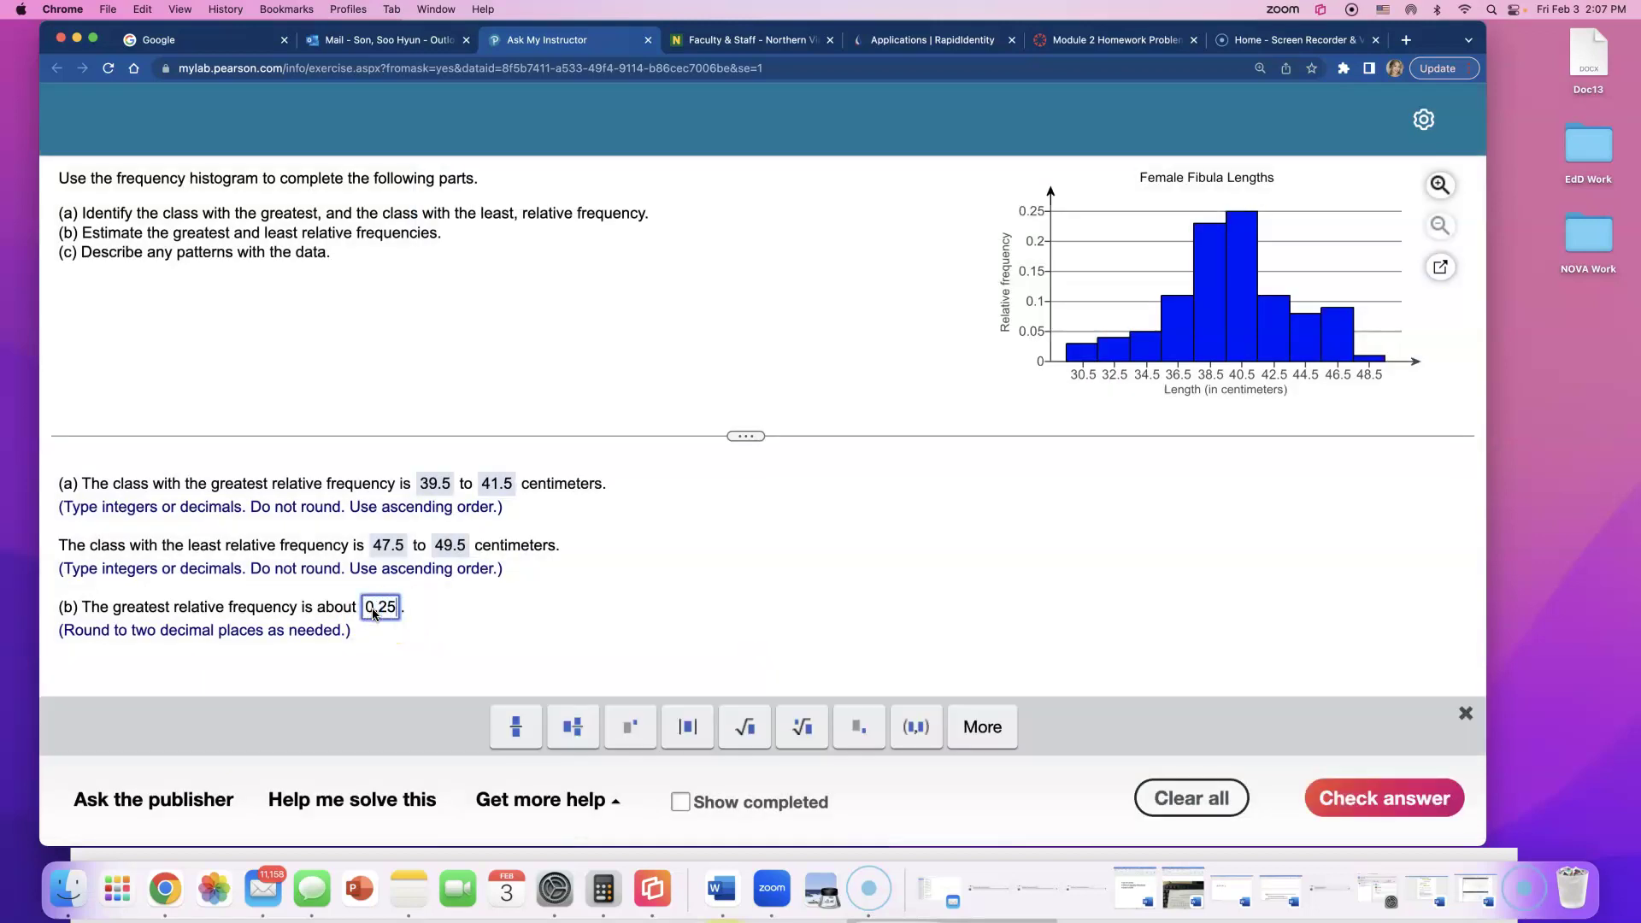
pyautogui.press('Return')
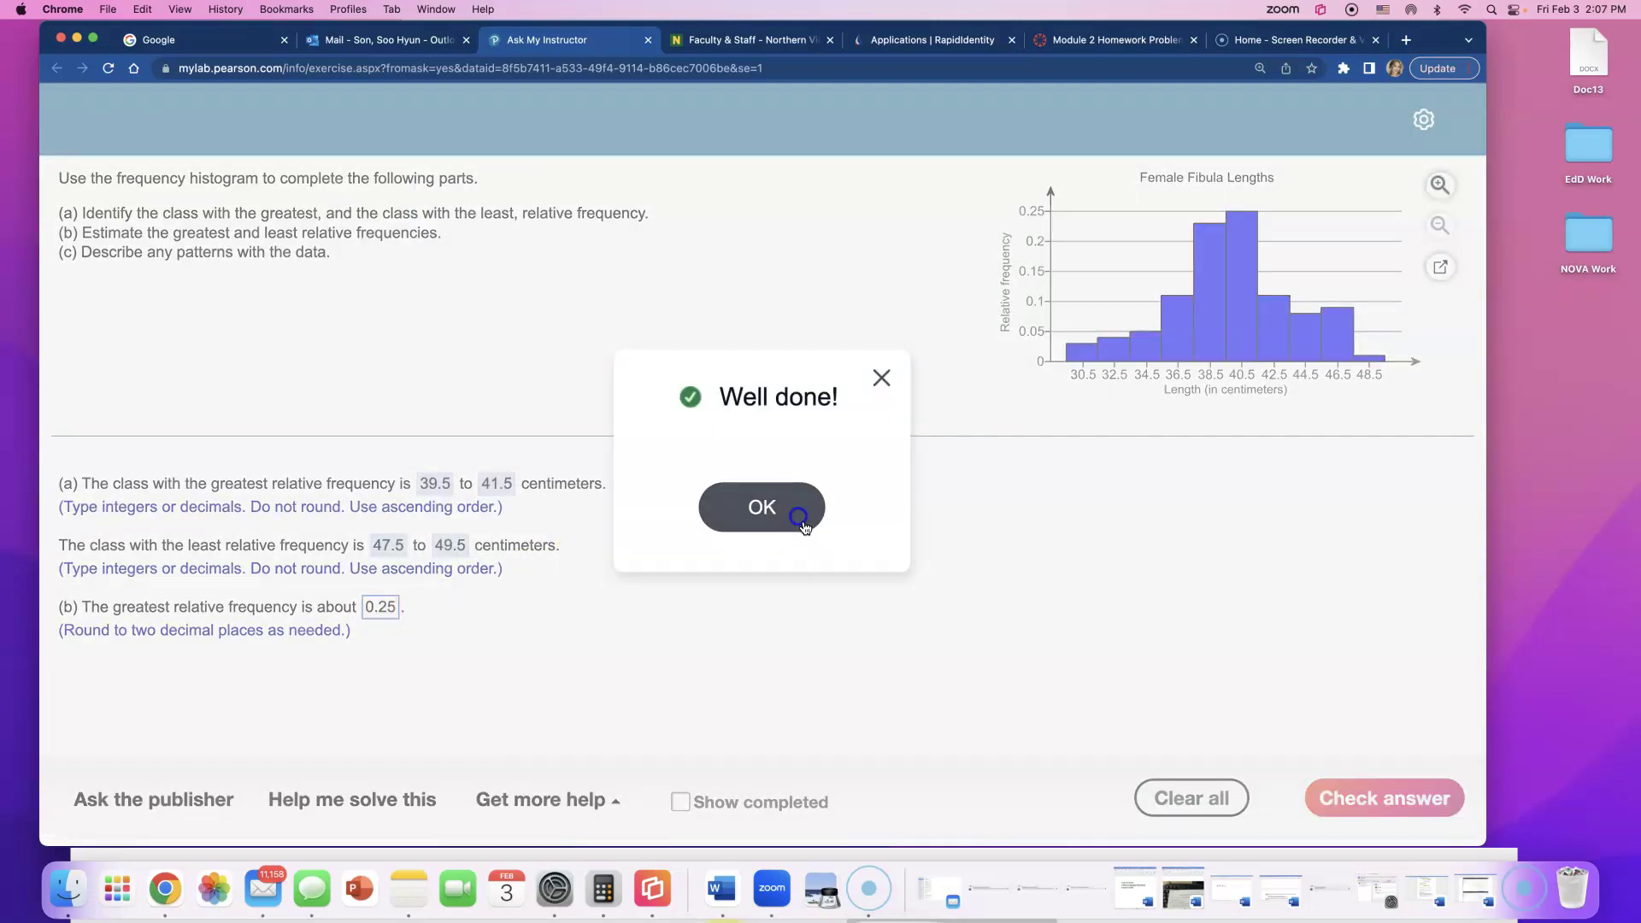
pyautogui.click(774, 508)
pyautogui.click(111, 716)
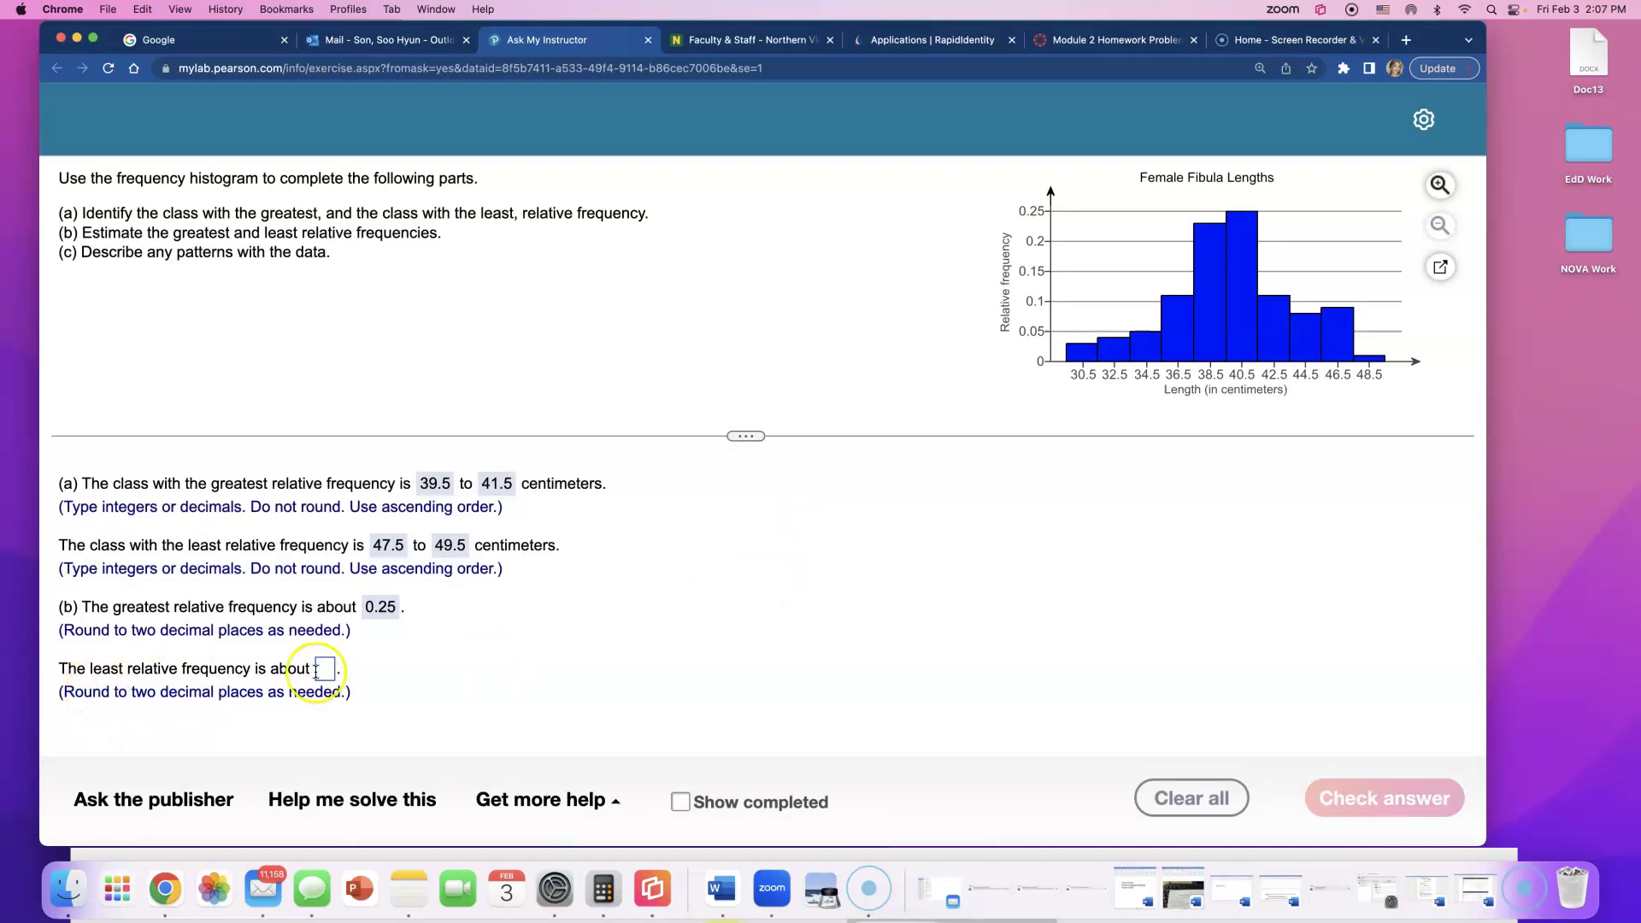
# View the histogram enlarged to read off the least relative frequency, then close it
pyautogui.click(1441, 269)
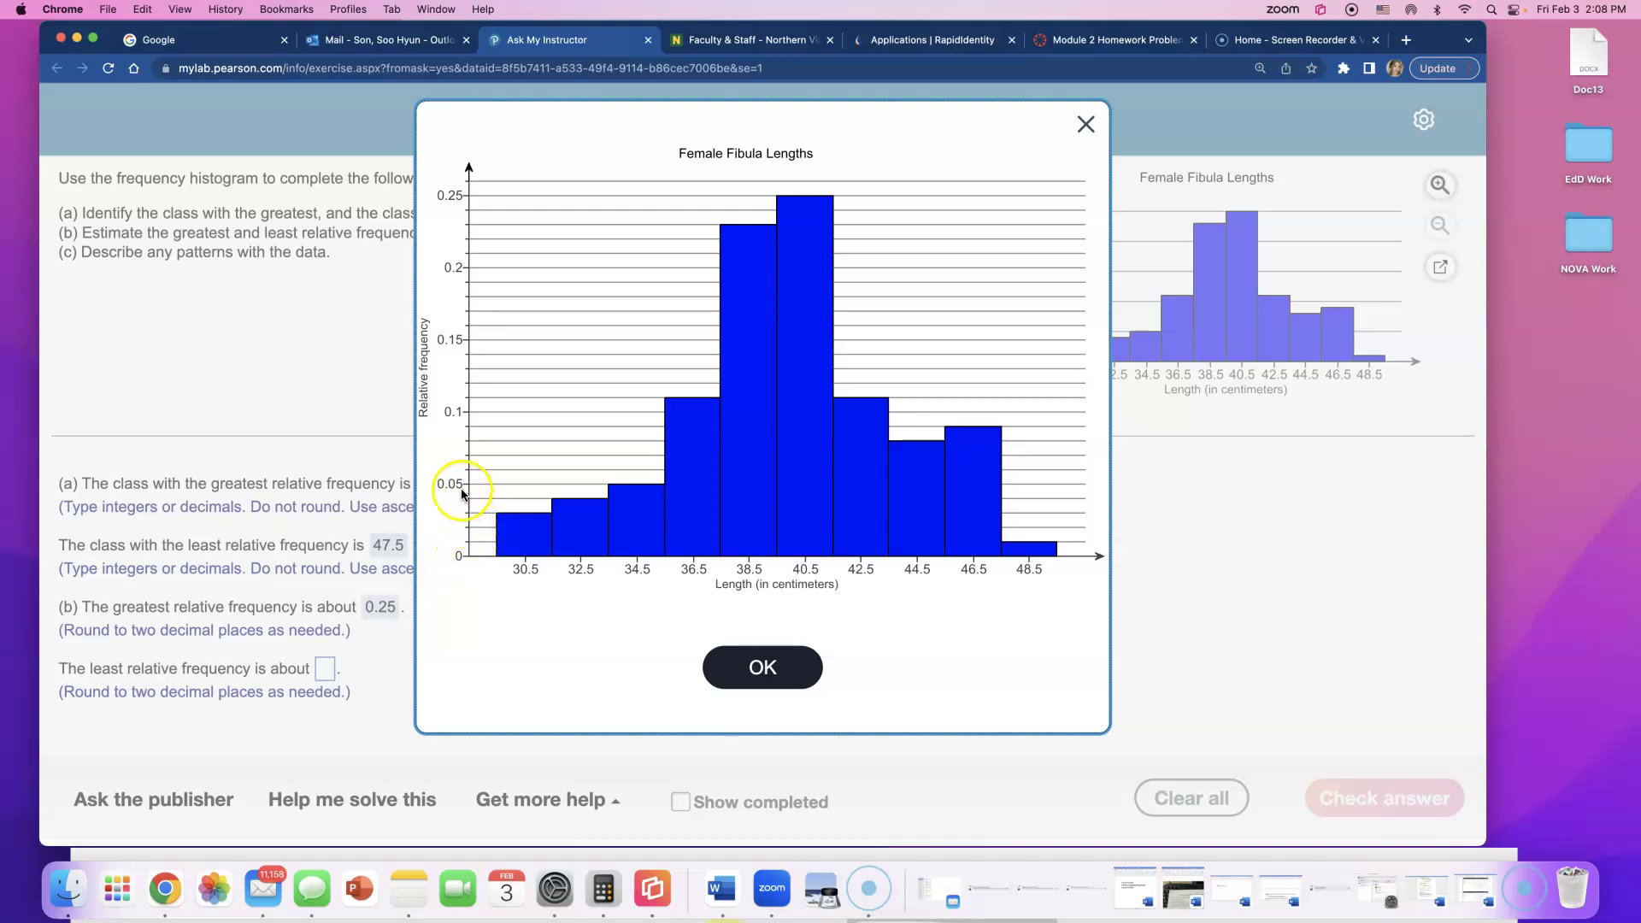
pyautogui.click(327, 668)
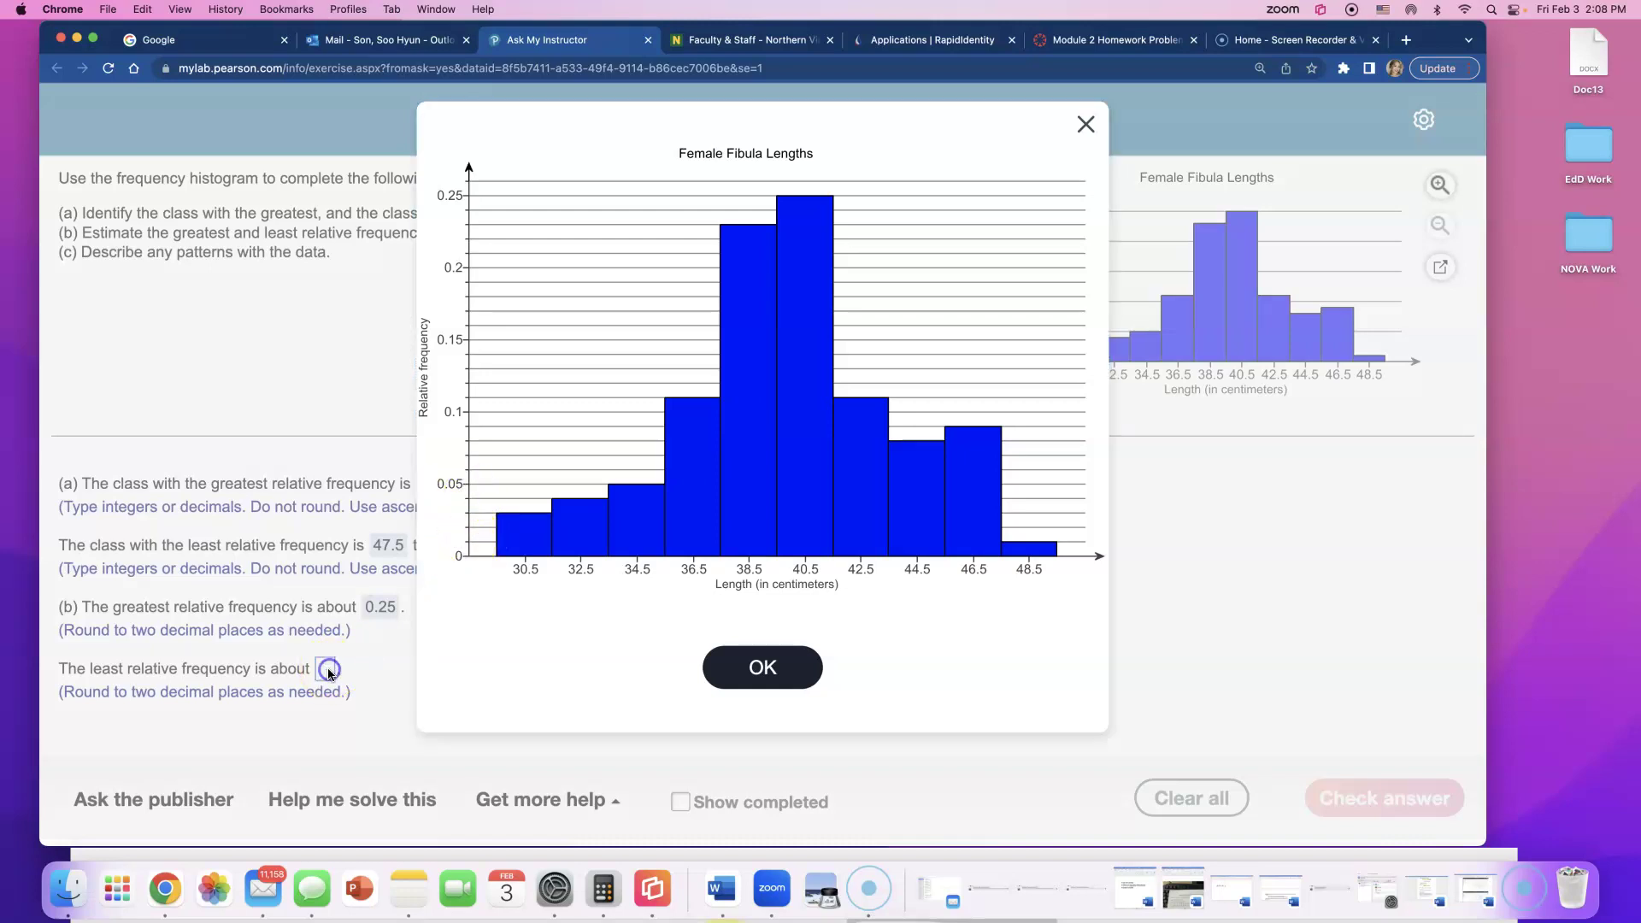
pyautogui.click(367, 680)
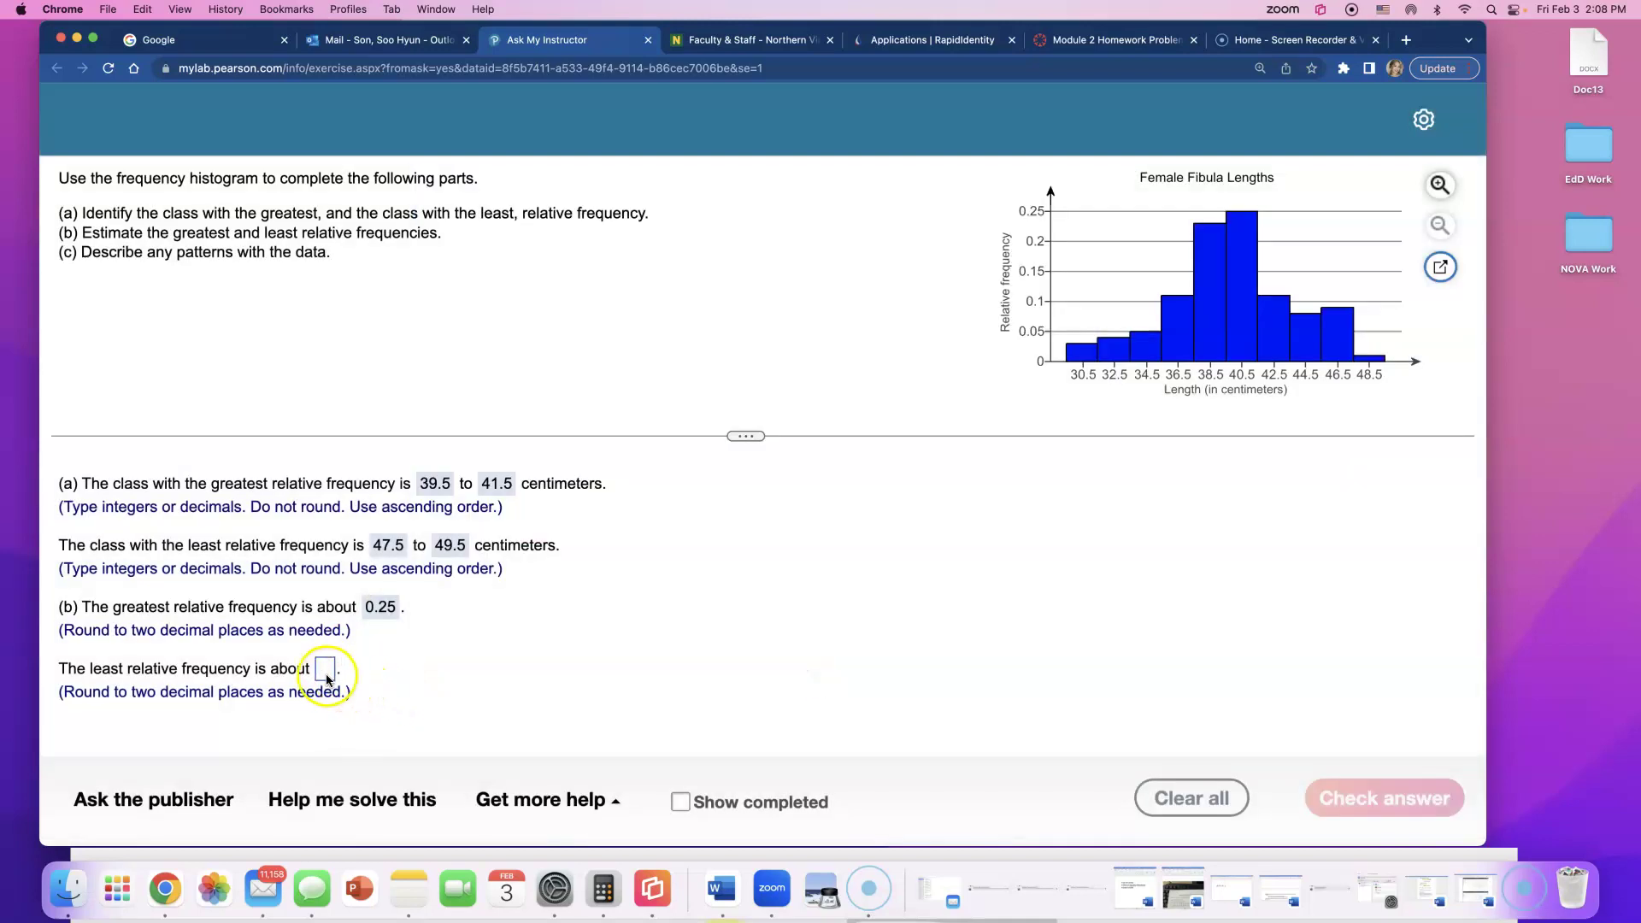
# Enter 0.01 as the least relative frequency and check it, dismissing the Fantastic! message
pyautogui.click(325, 676)
pyautogui.write('0.01')
pyautogui.press('Return')
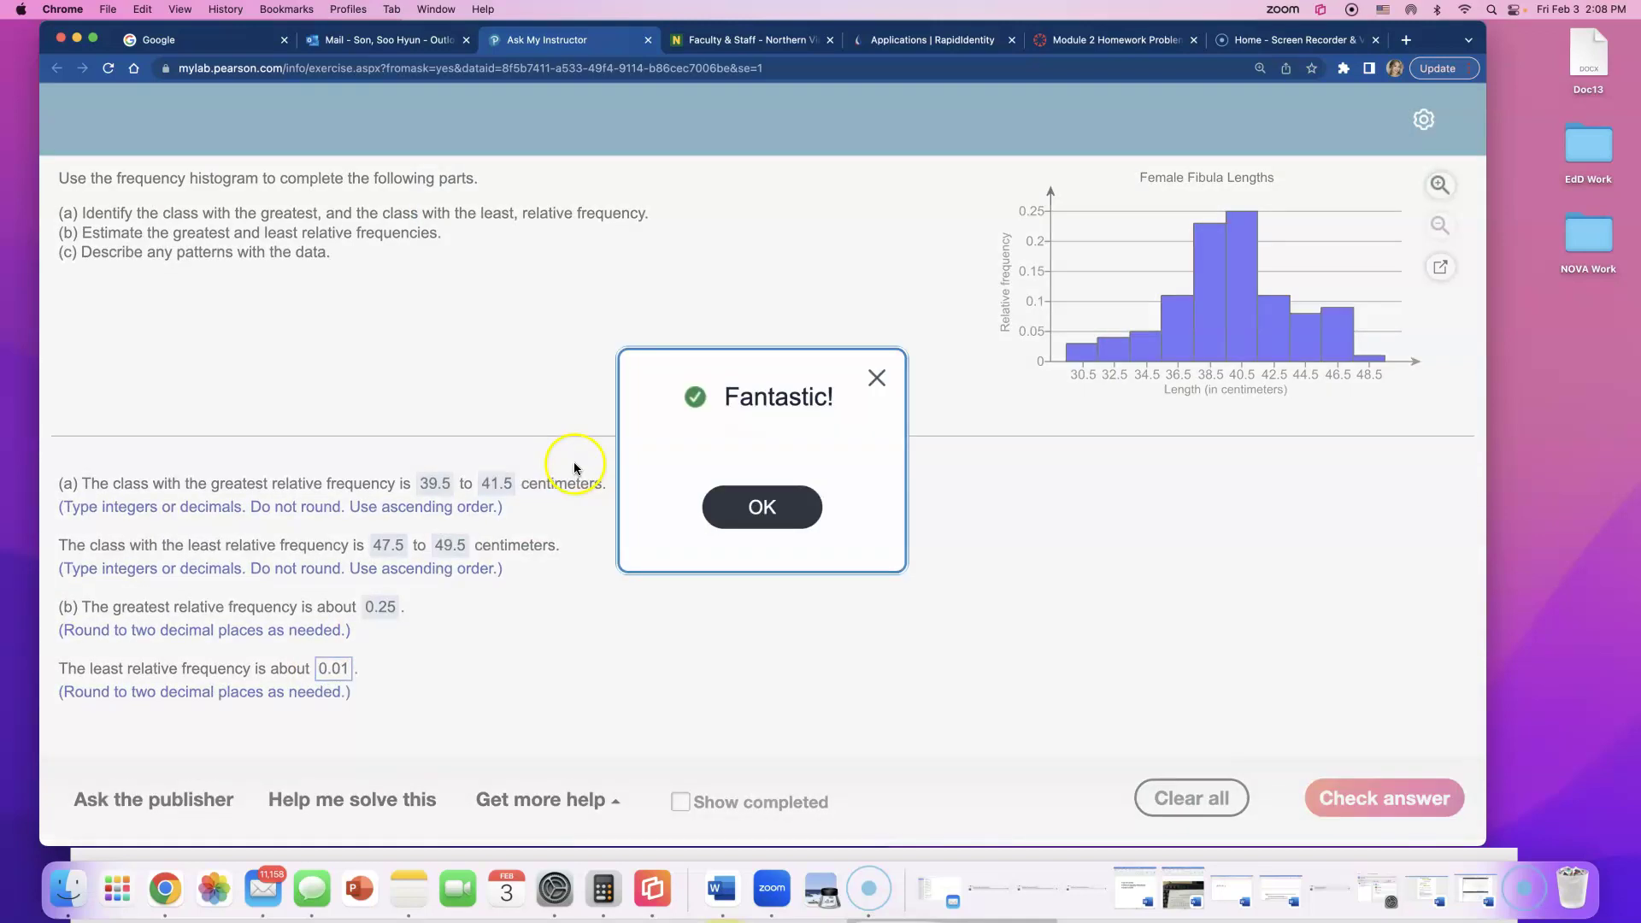
pyautogui.click(763, 503)
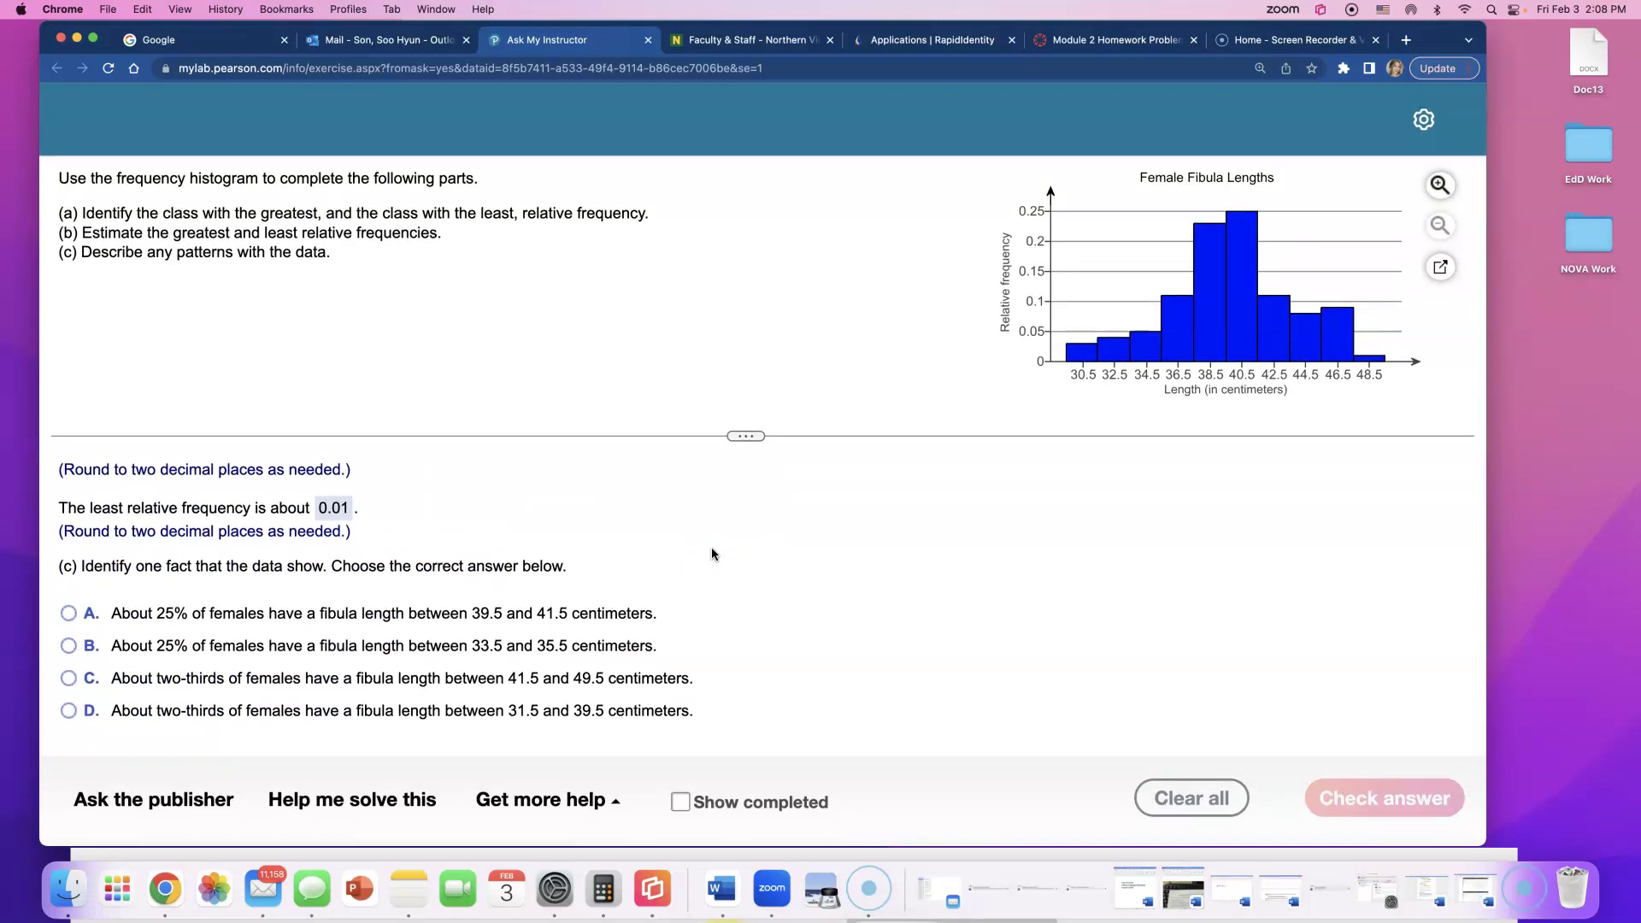
# Select choice A for part (c): about 25% of females measure 39.5–41.5 cm
pyautogui.scroll(1, 257, 620)
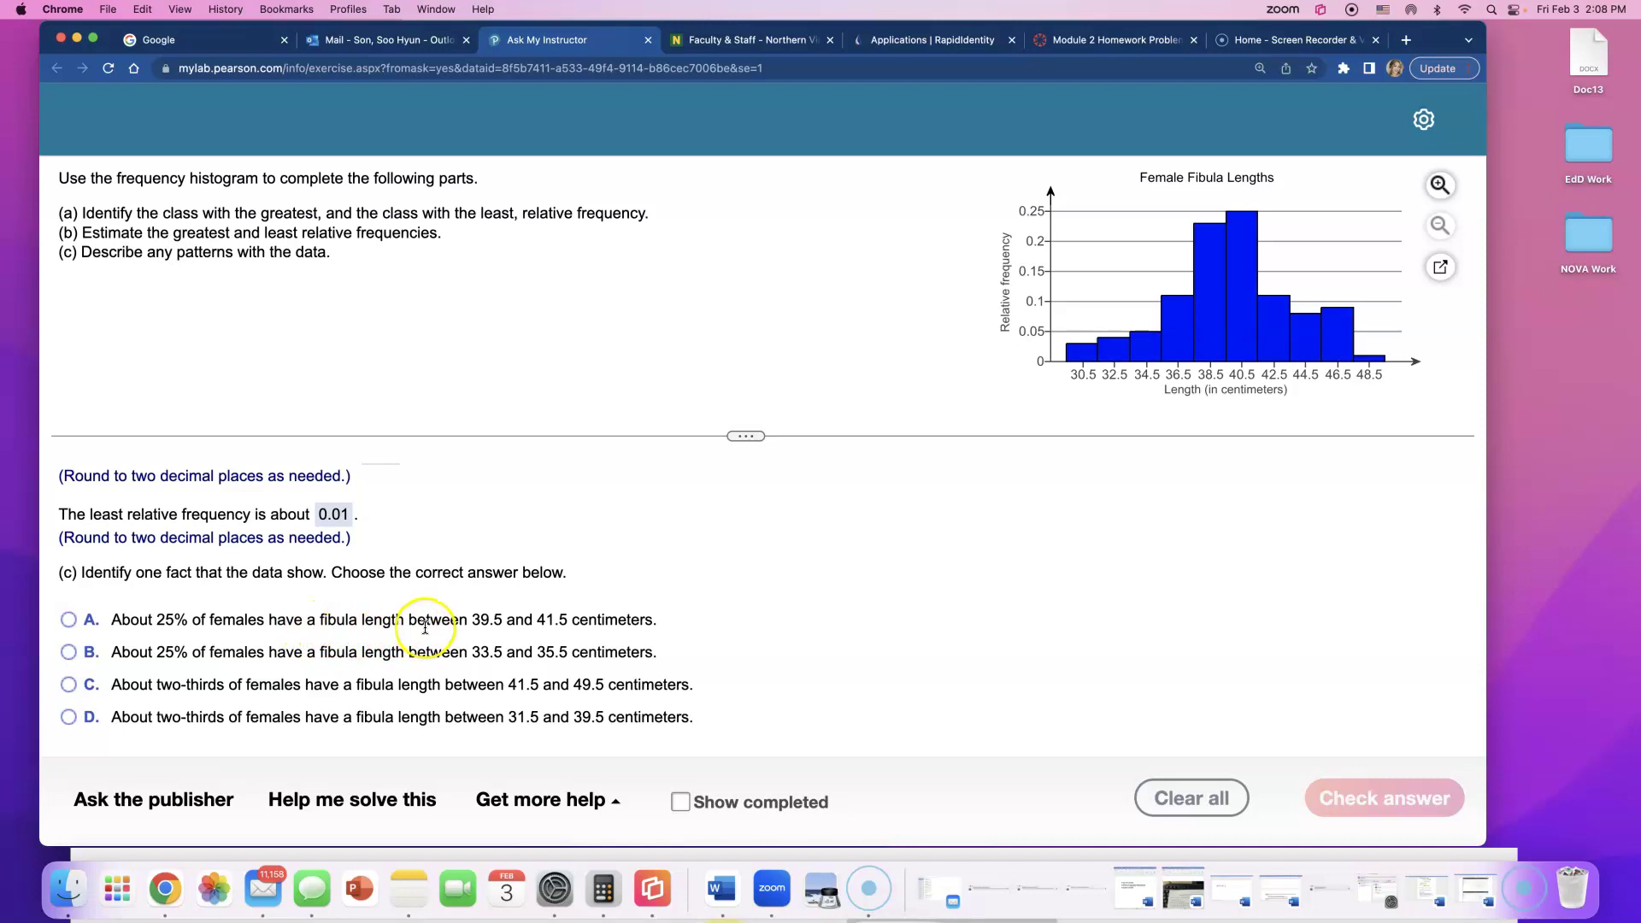
pyautogui.scroll(3, 462, 629)
pyautogui.scroll(-3, 465, 629)
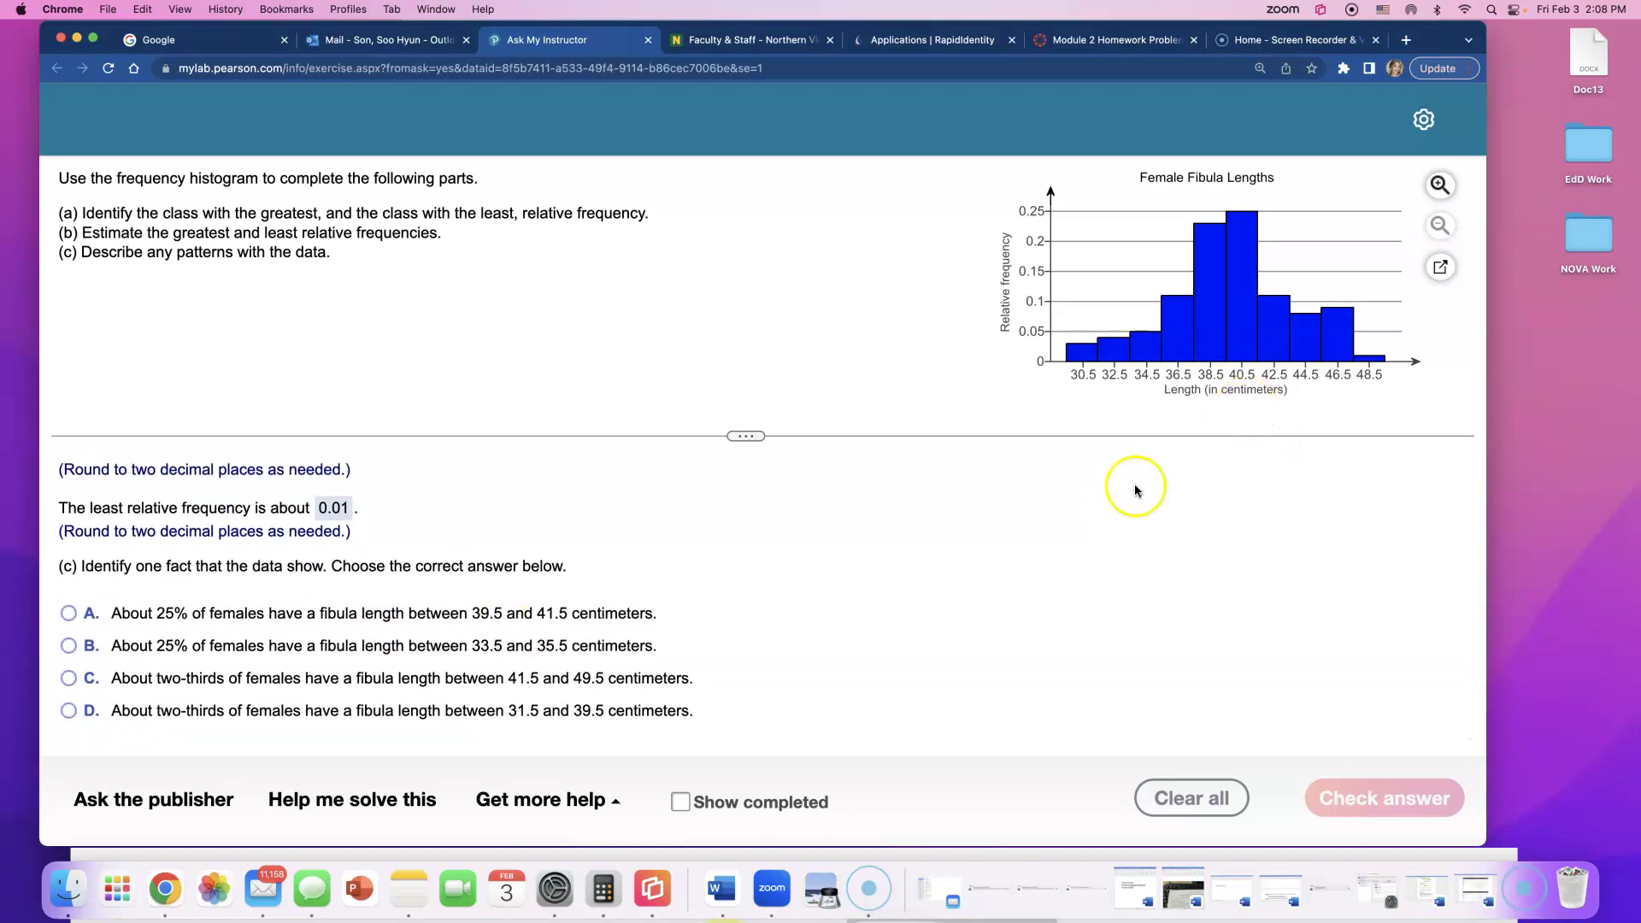
pyautogui.scroll(5, 533, 643)
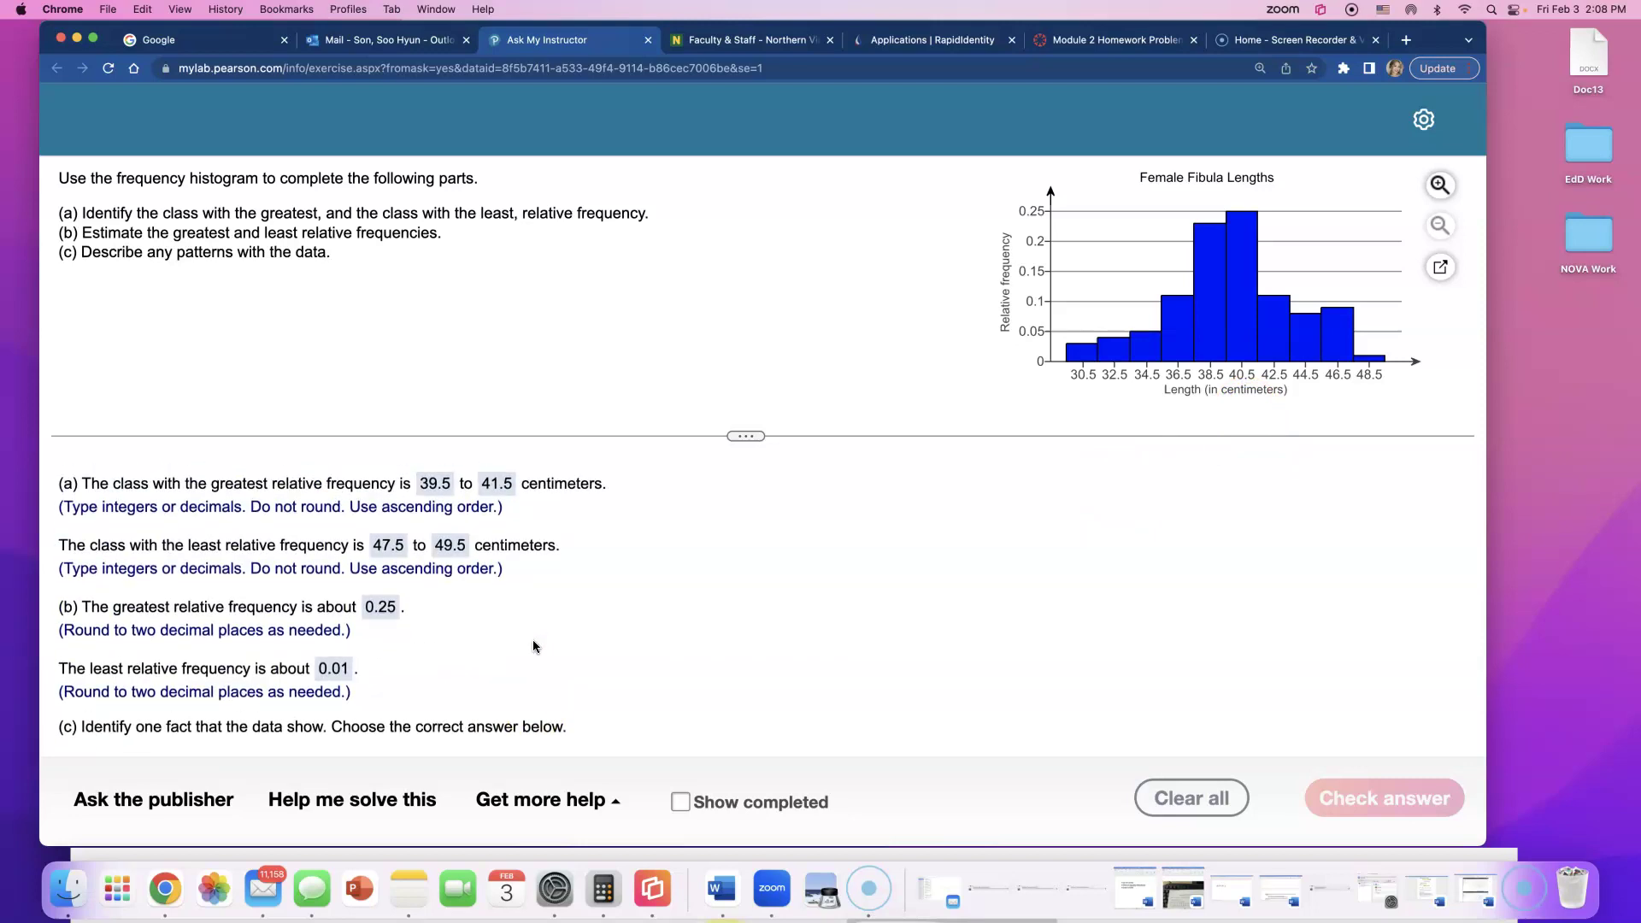
pyautogui.scroll(-5, 532, 639)
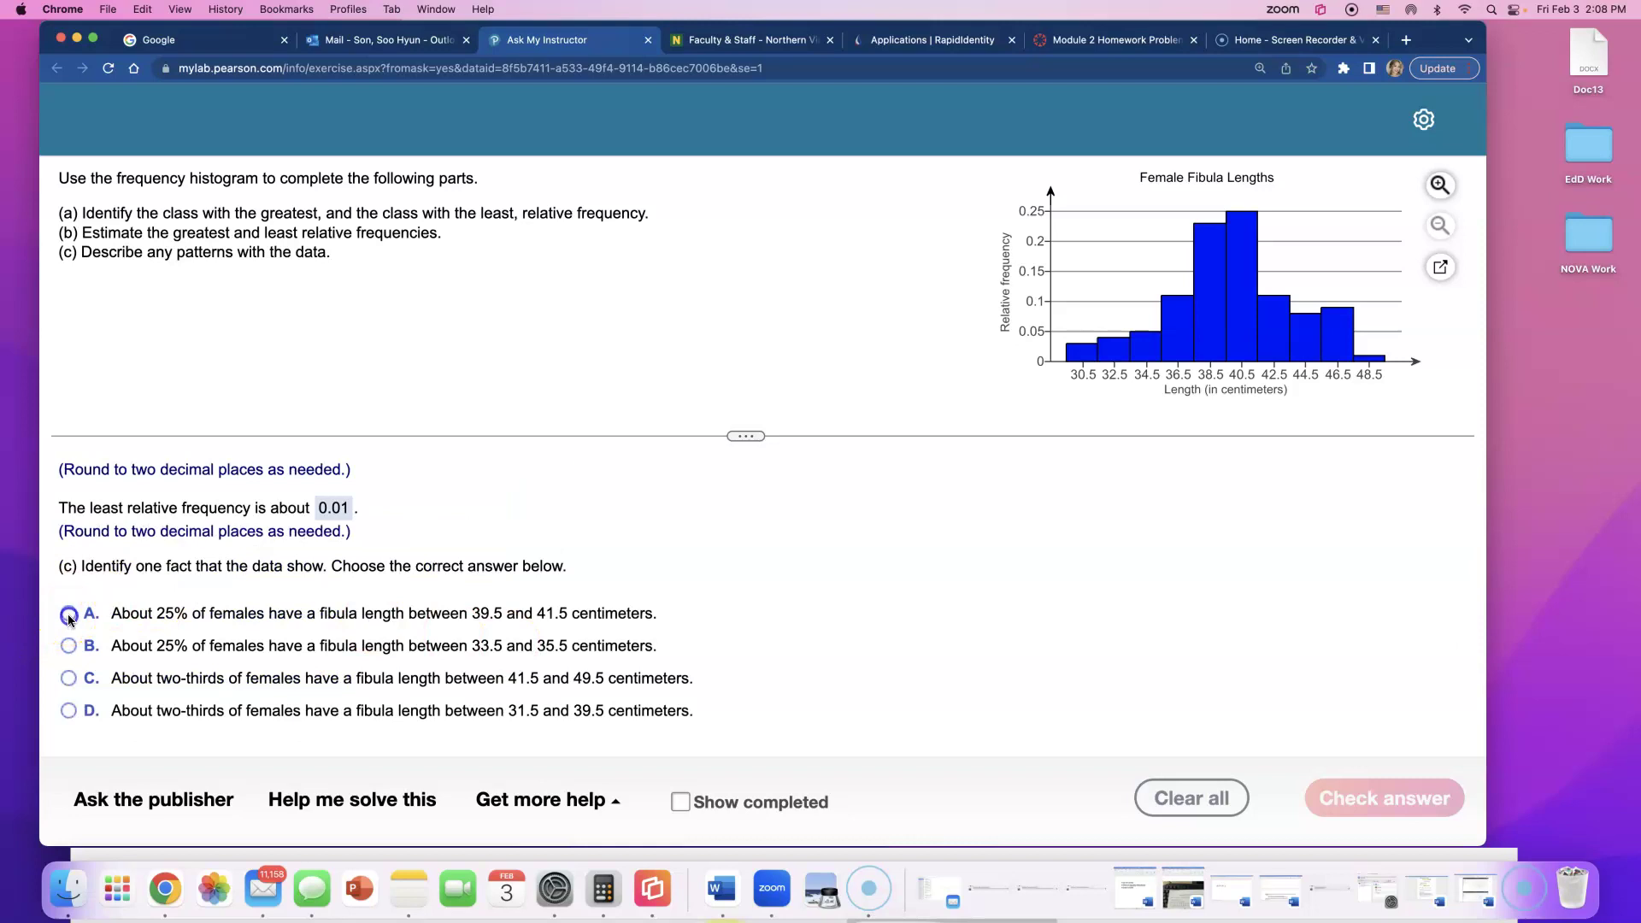
pyautogui.click(69, 613)
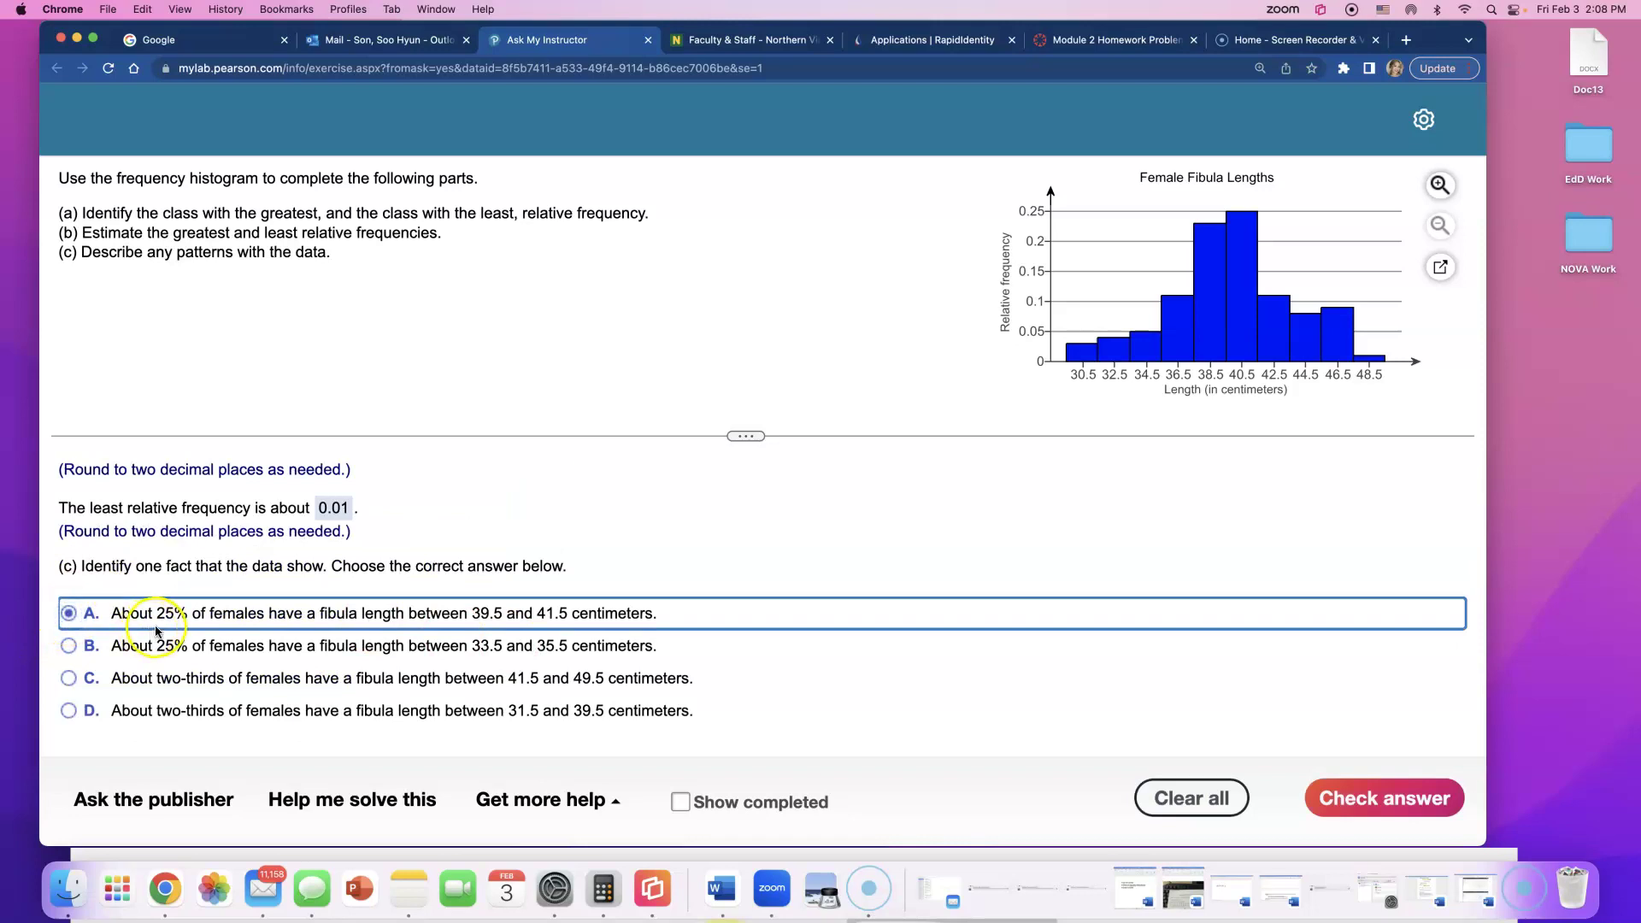
pyautogui.click(314, 595)
# Highlight 'greatest relative frequency' from part (a) and answer A's sentence to justify the choice
pyautogui.scroll(2, 314, 595)
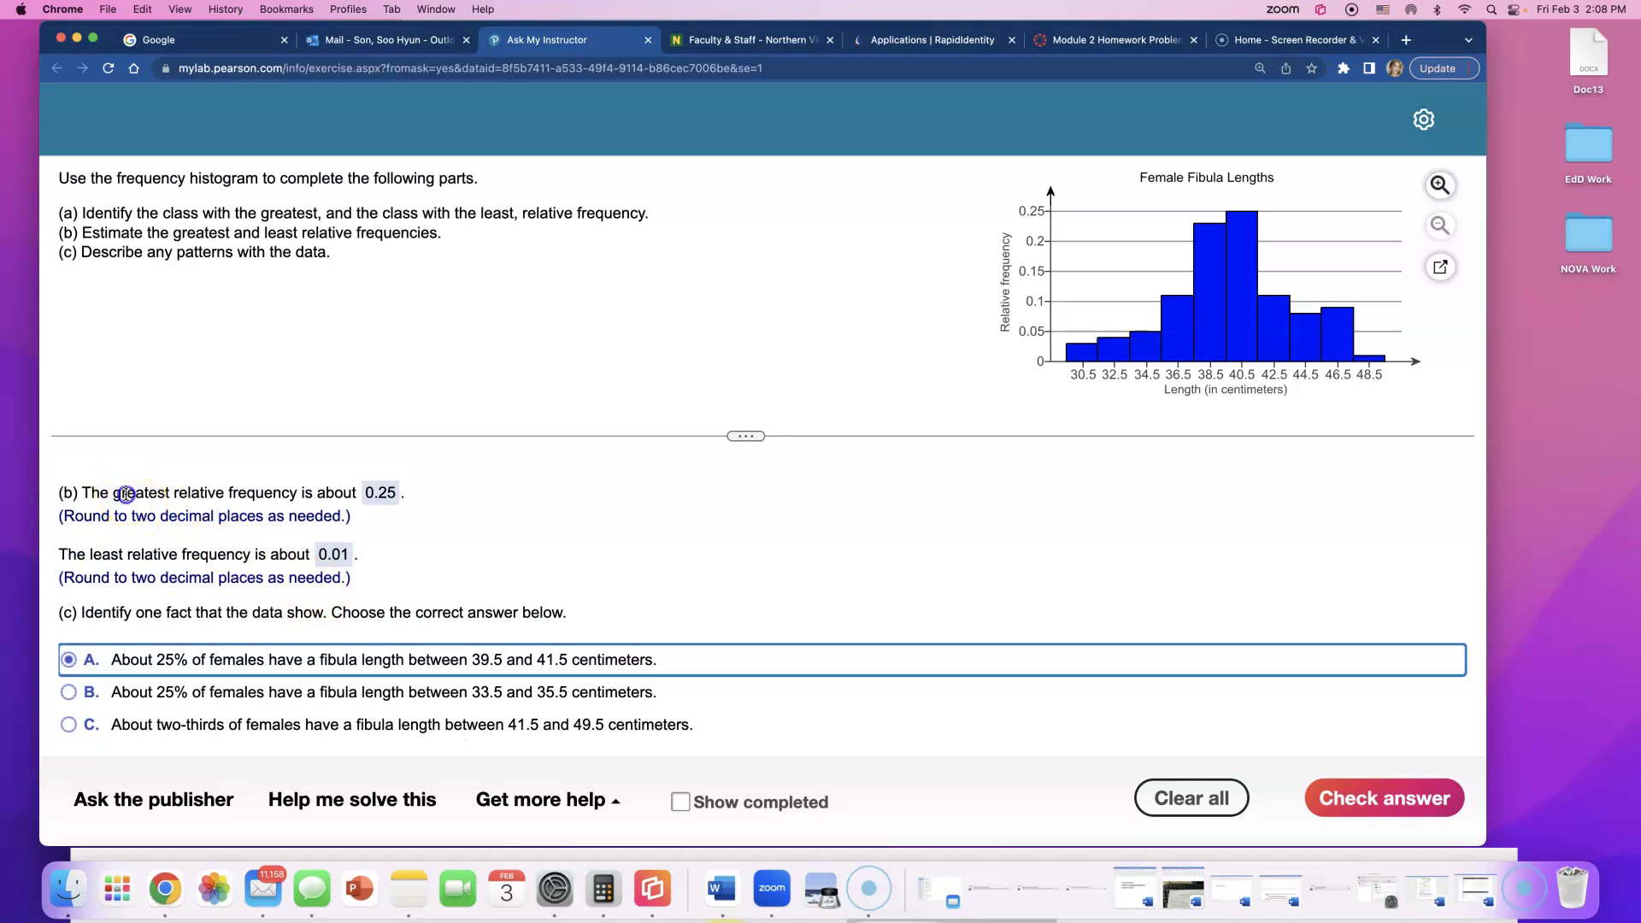
pyautogui.moveTo(125, 494); pyautogui.dragTo(299, 488)
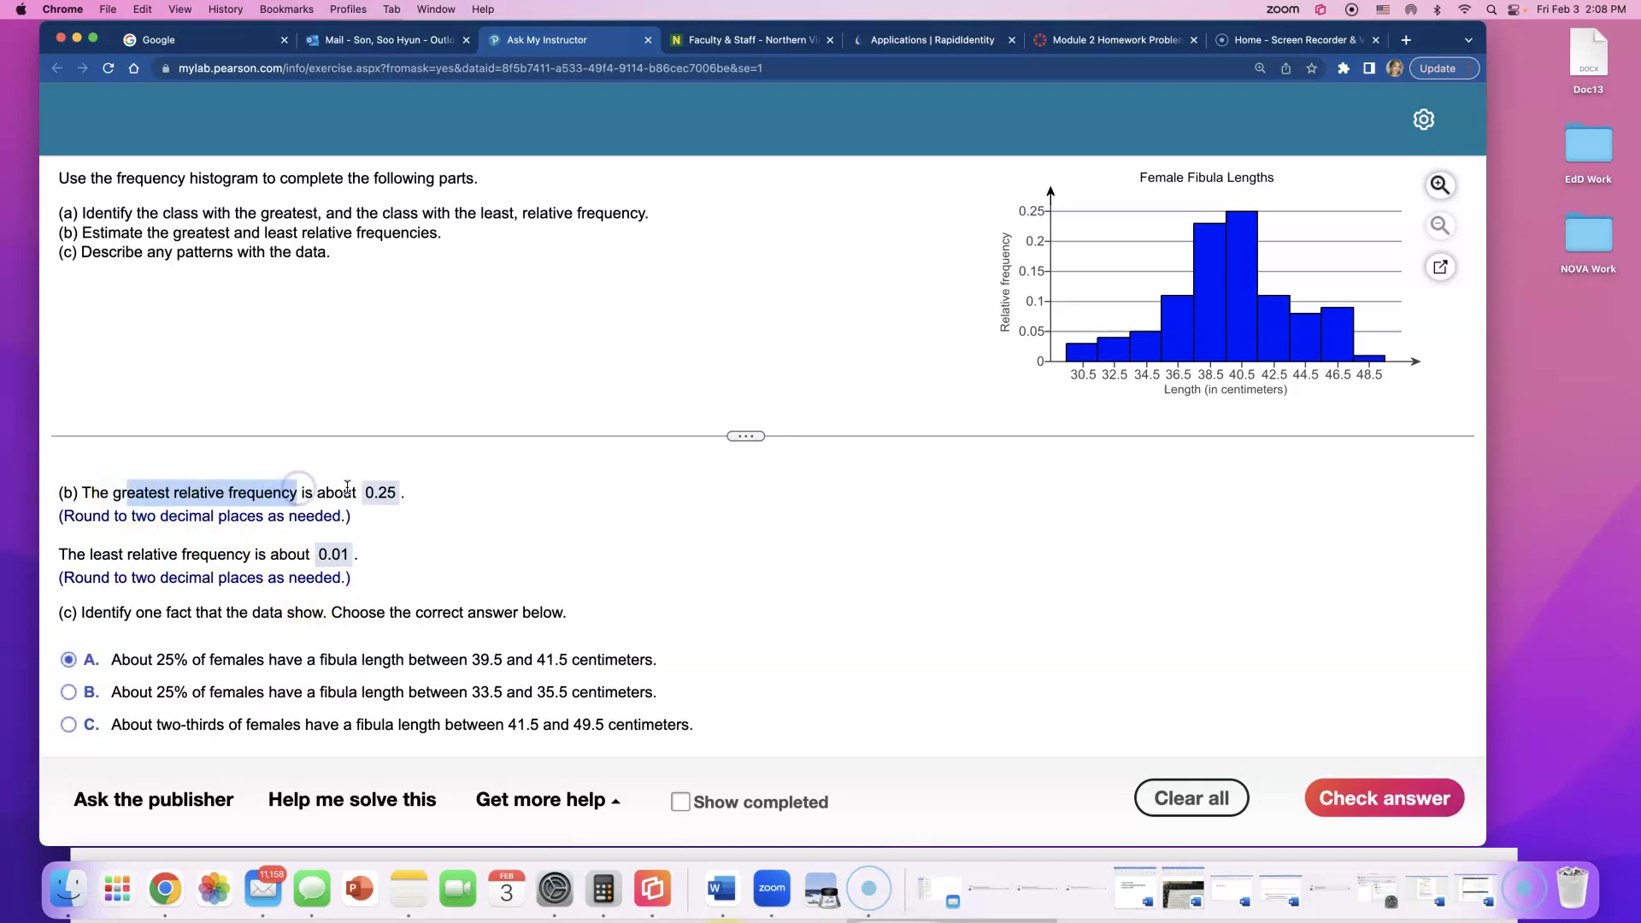
pyautogui.click(1245, 228)
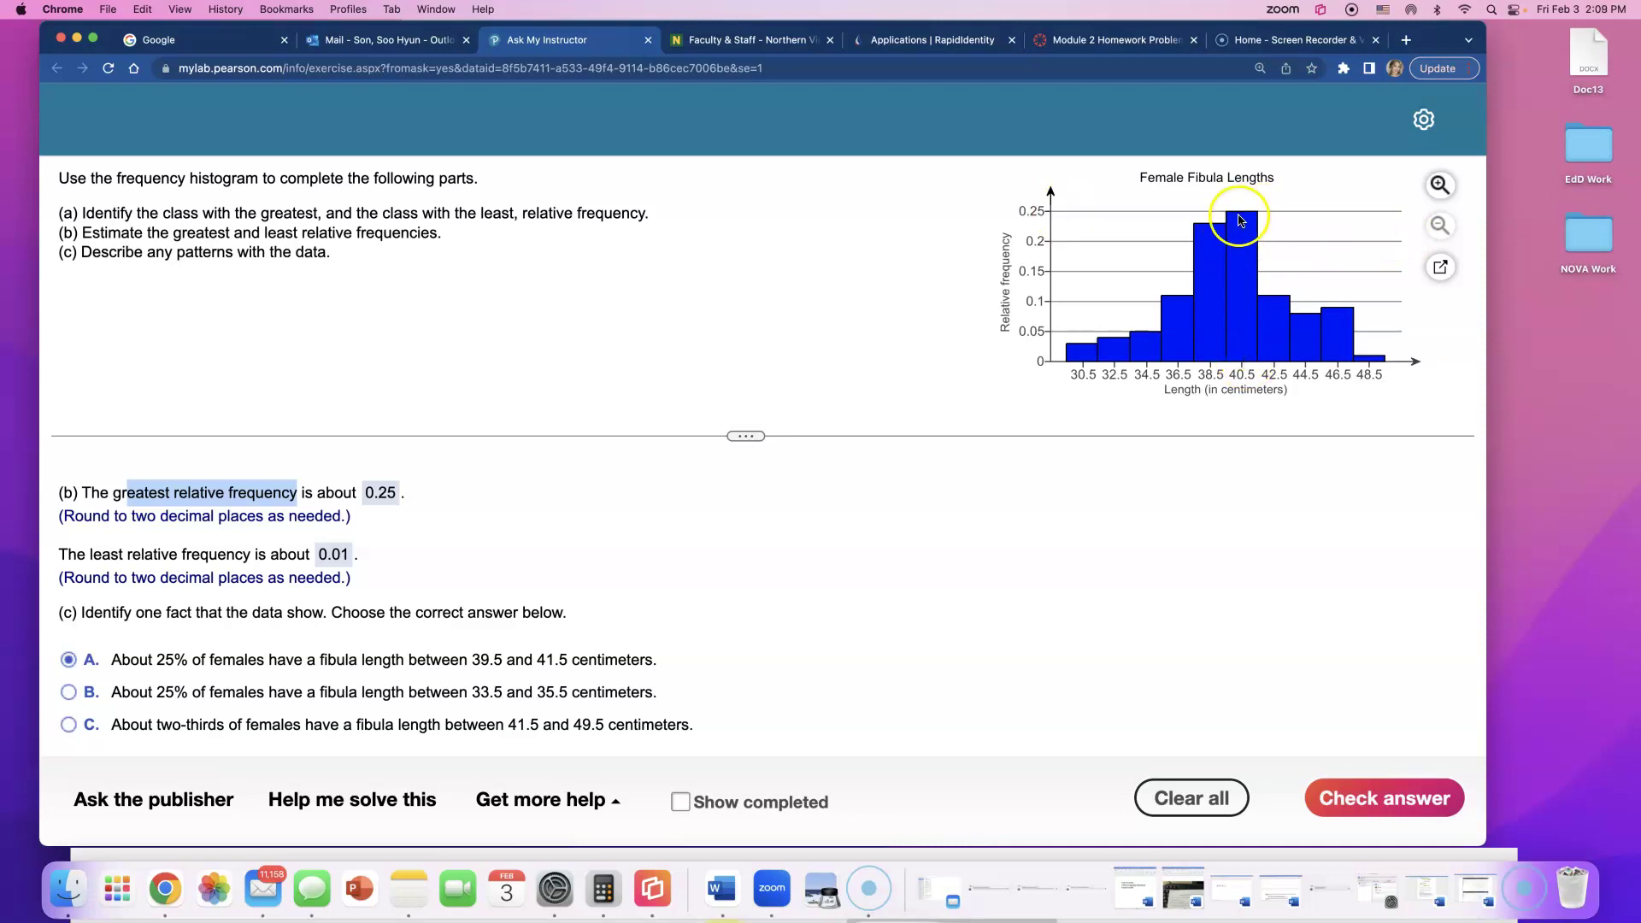
pyautogui.scroll(3, 539, 531)
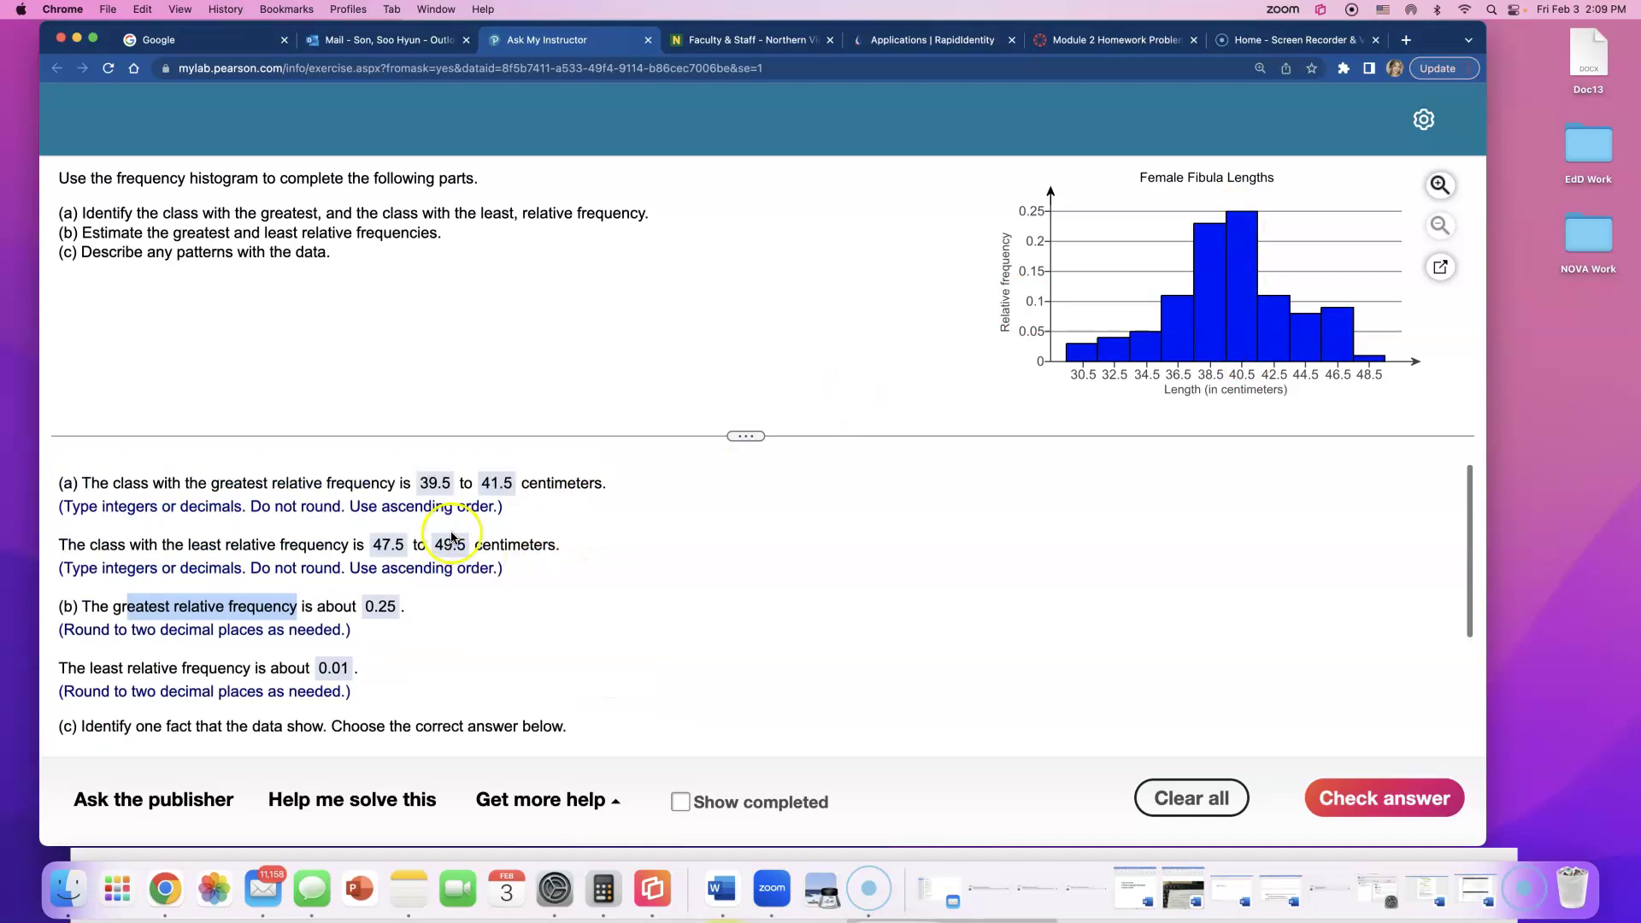
pyautogui.moveTo(212, 483); pyautogui.dragTo(431, 481)
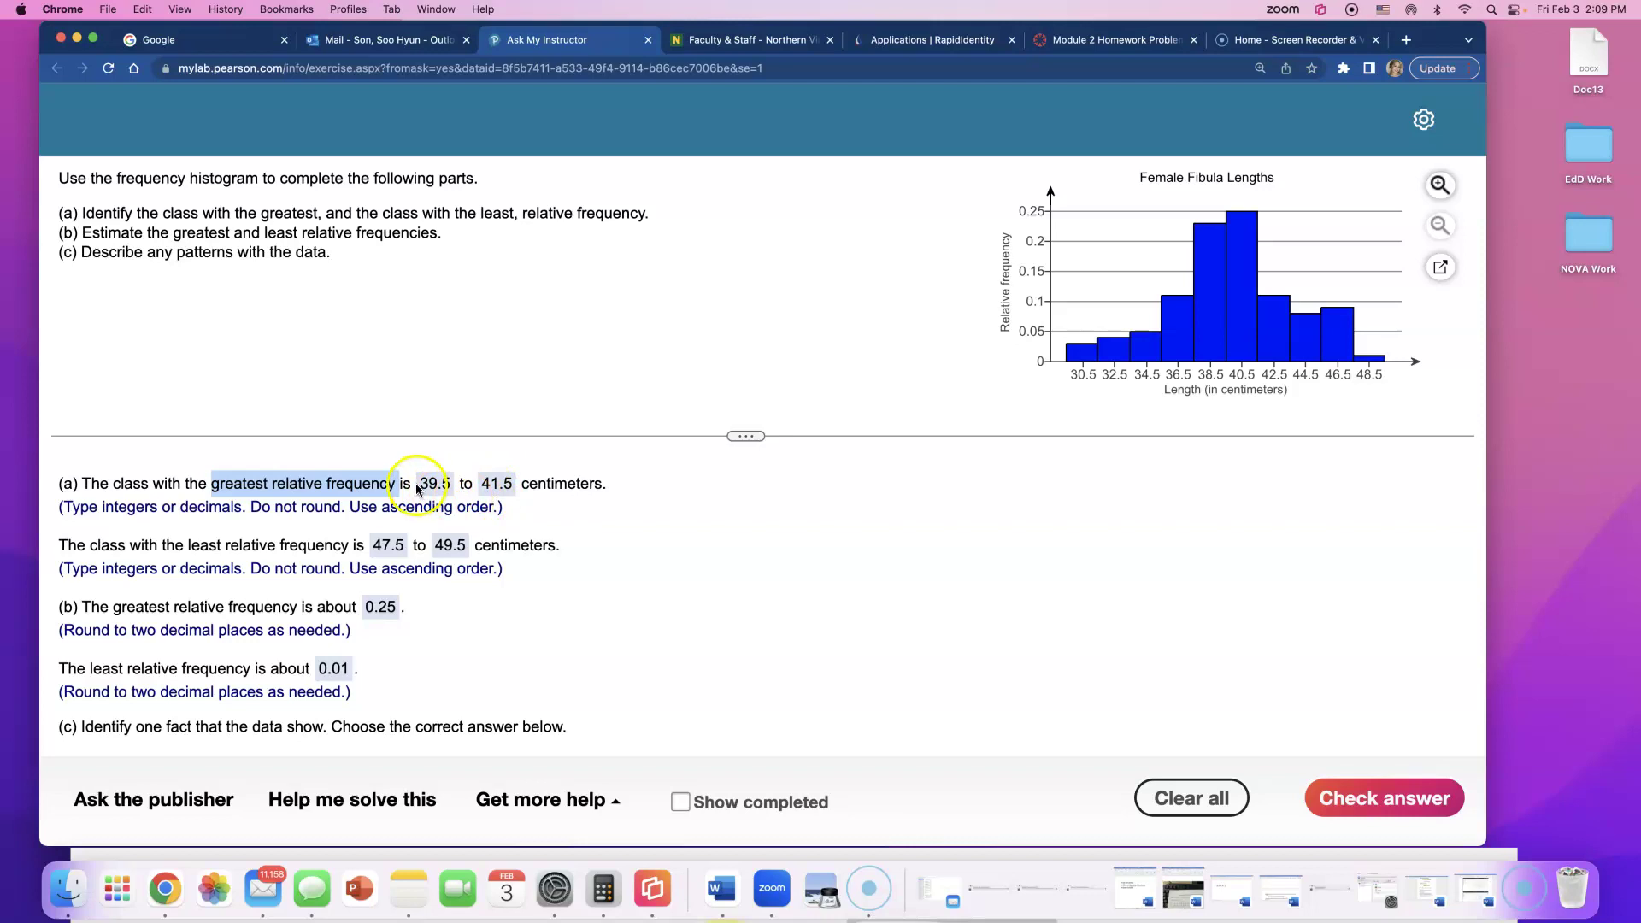
pyautogui.scroll(-4, 509, 539)
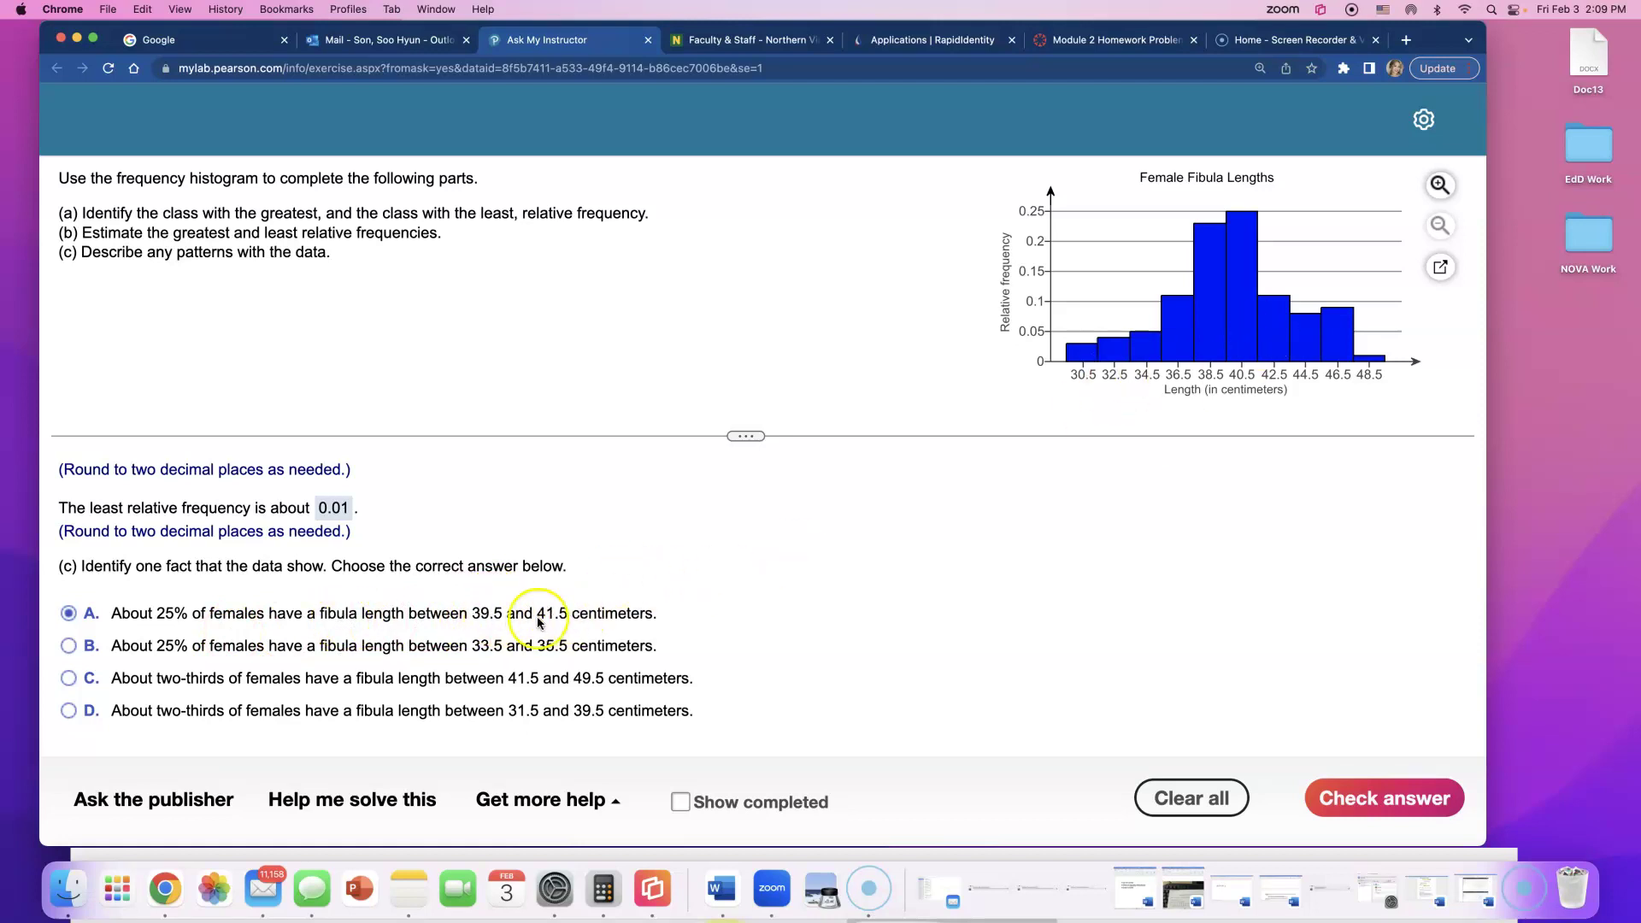
pyautogui.moveTo(114, 626); pyautogui.dragTo(61, 615)
pyautogui.click(684, 613)
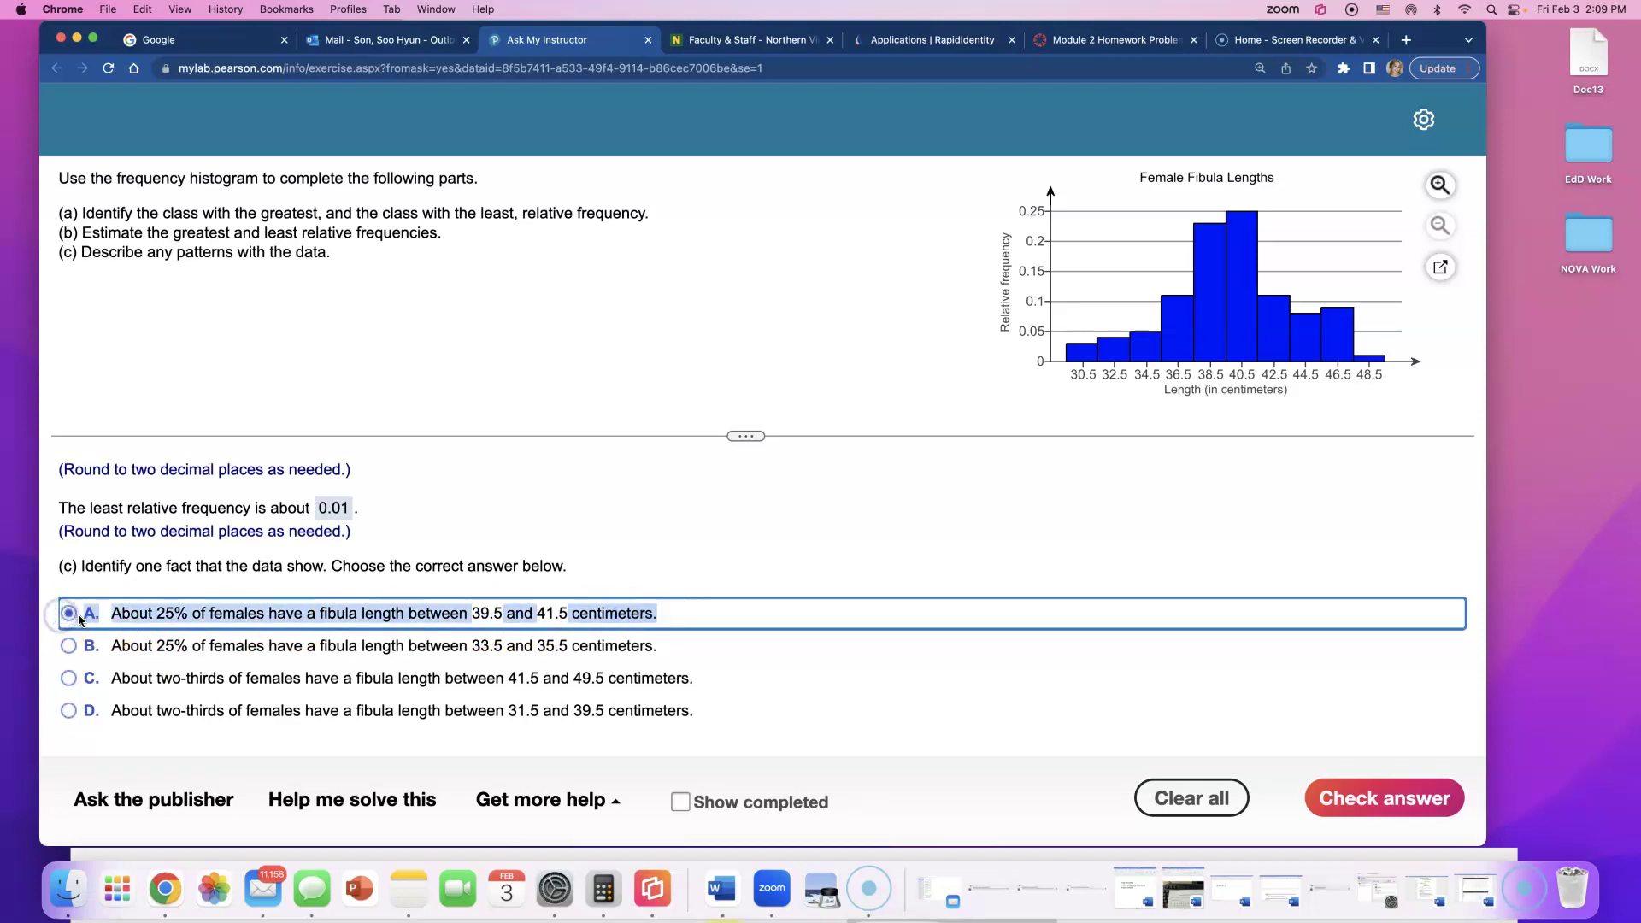
# Check choice A for part (c), confirm it correct, clear the highlight and review all answers
pyautogui.click(1335, 791)
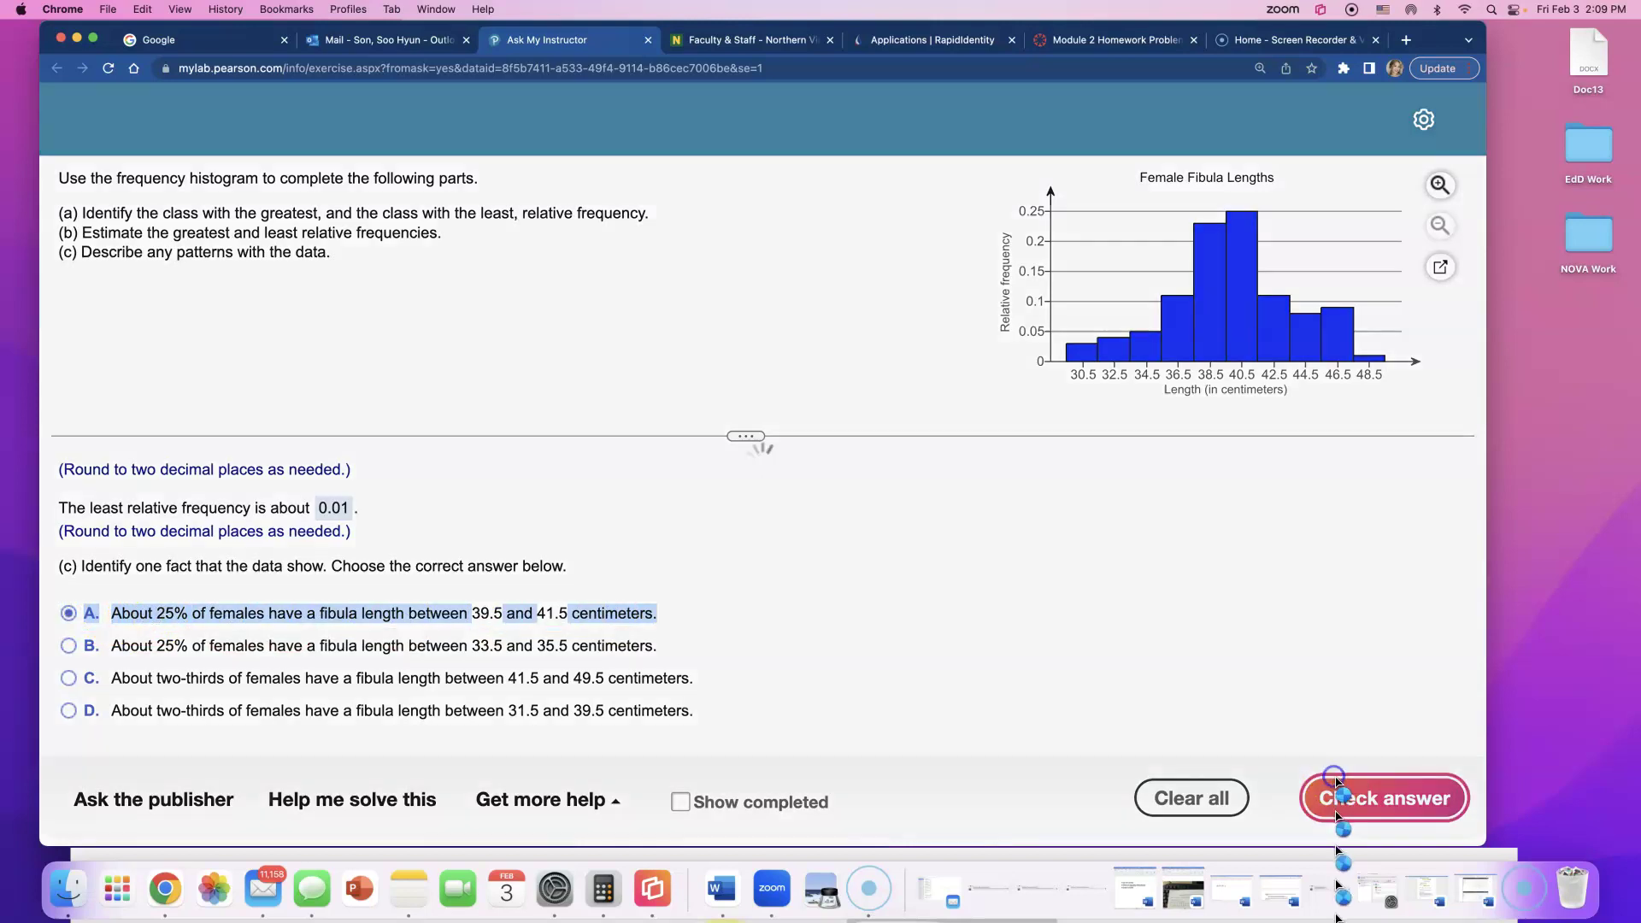
pyautogui.click(765, 511)
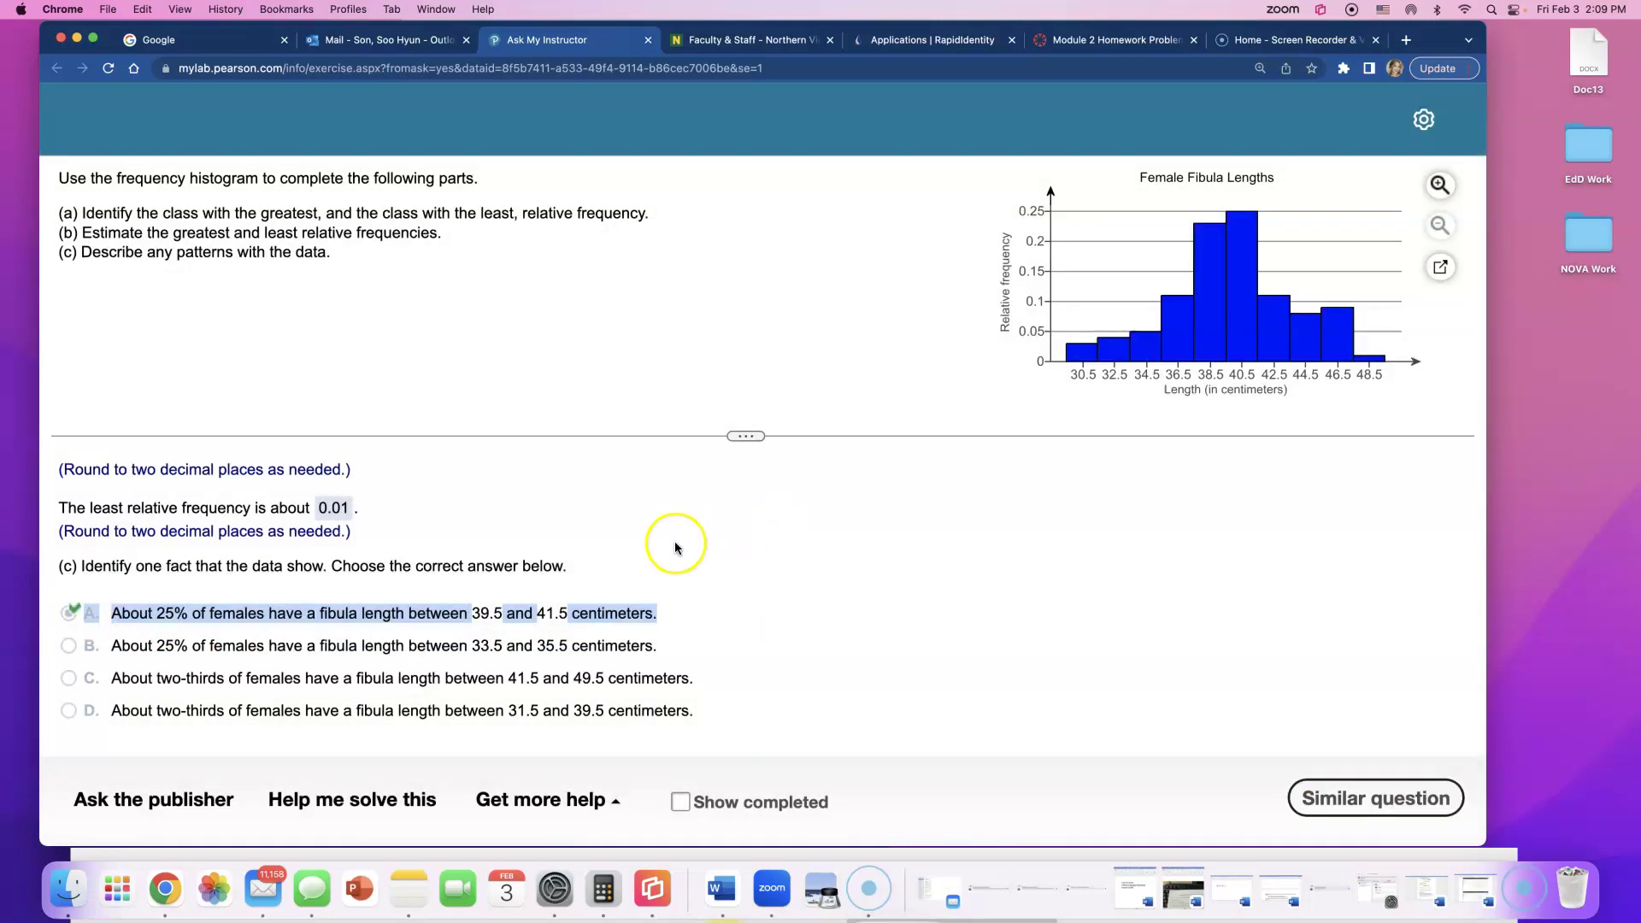
pyautogui.scroll(3, 675, 541)
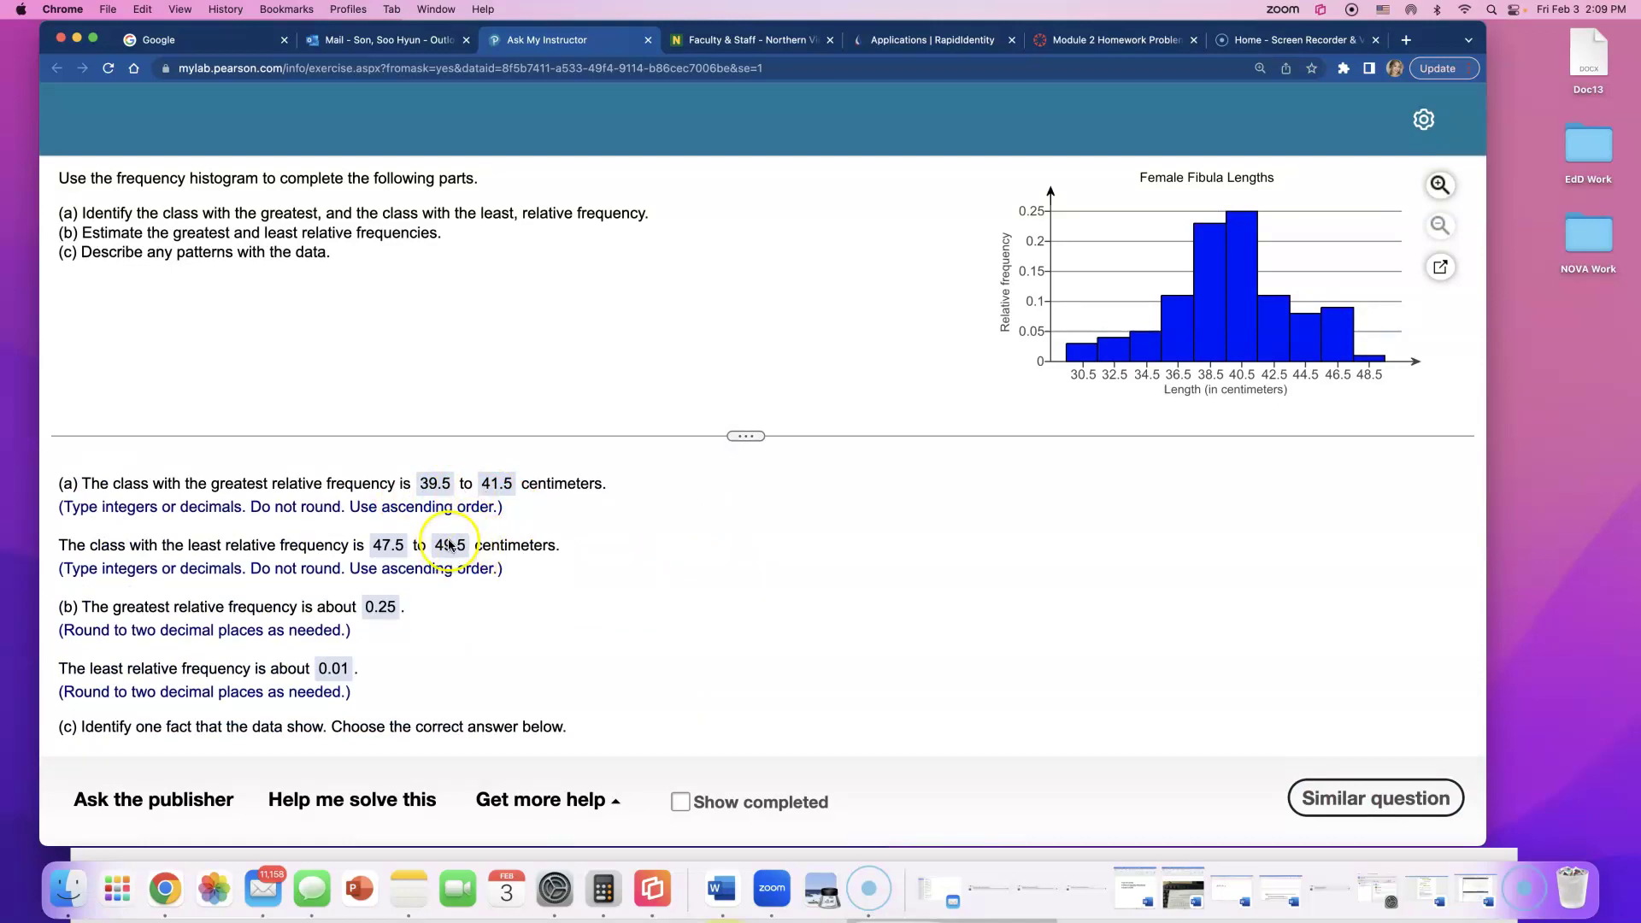
pyautogui.scroll(-3, 469, 546)
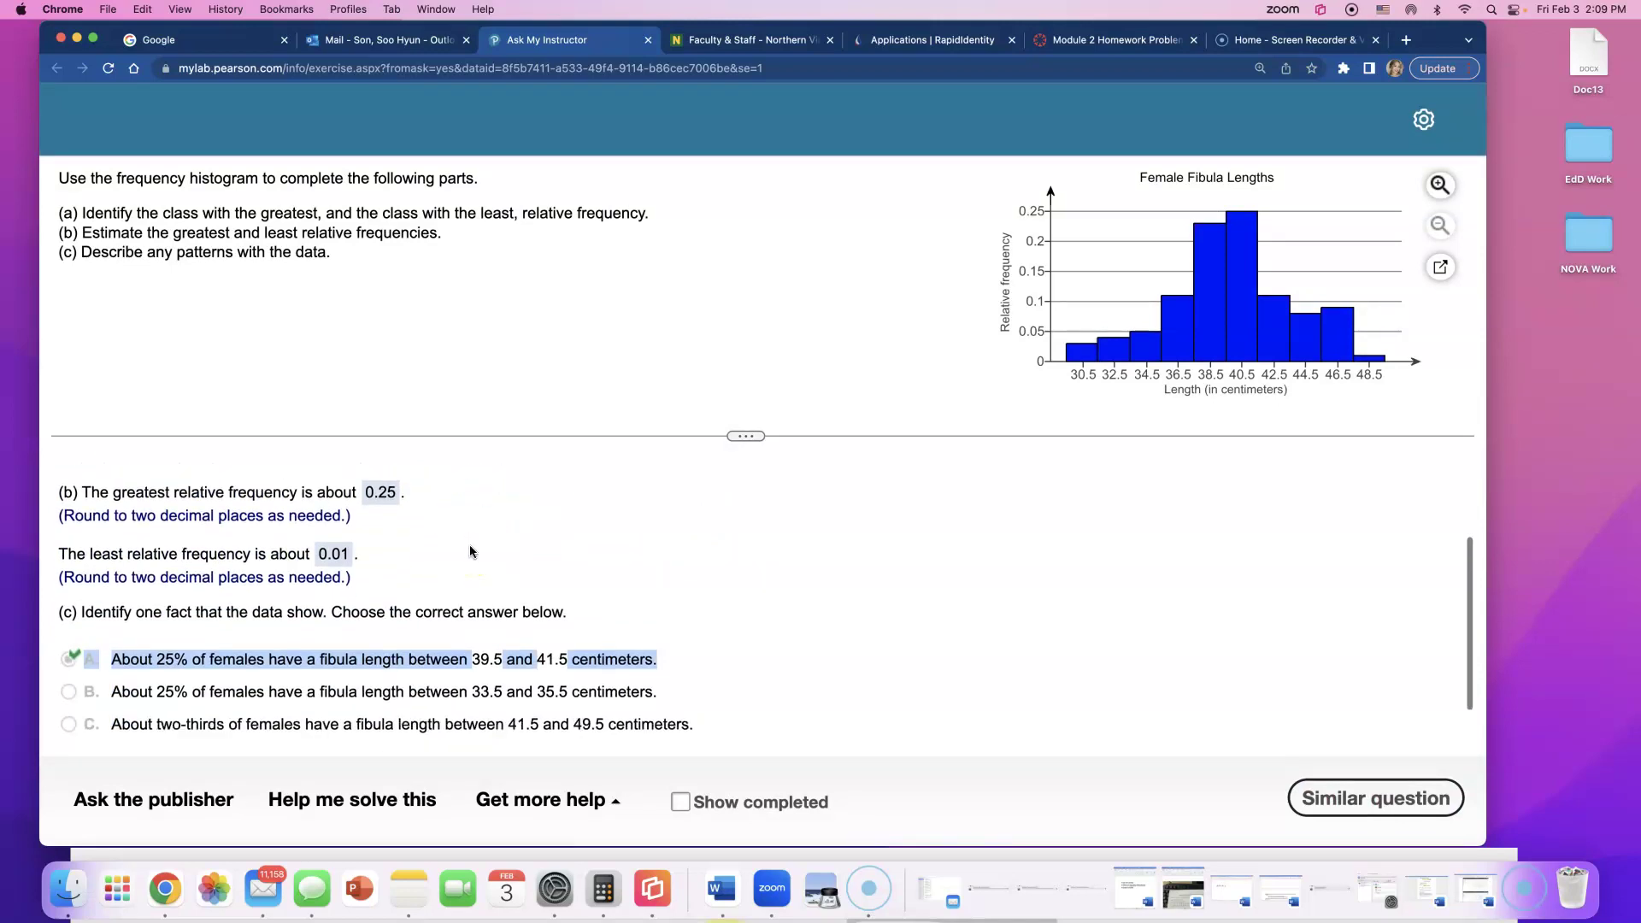
pyautogui.click(484, 619)
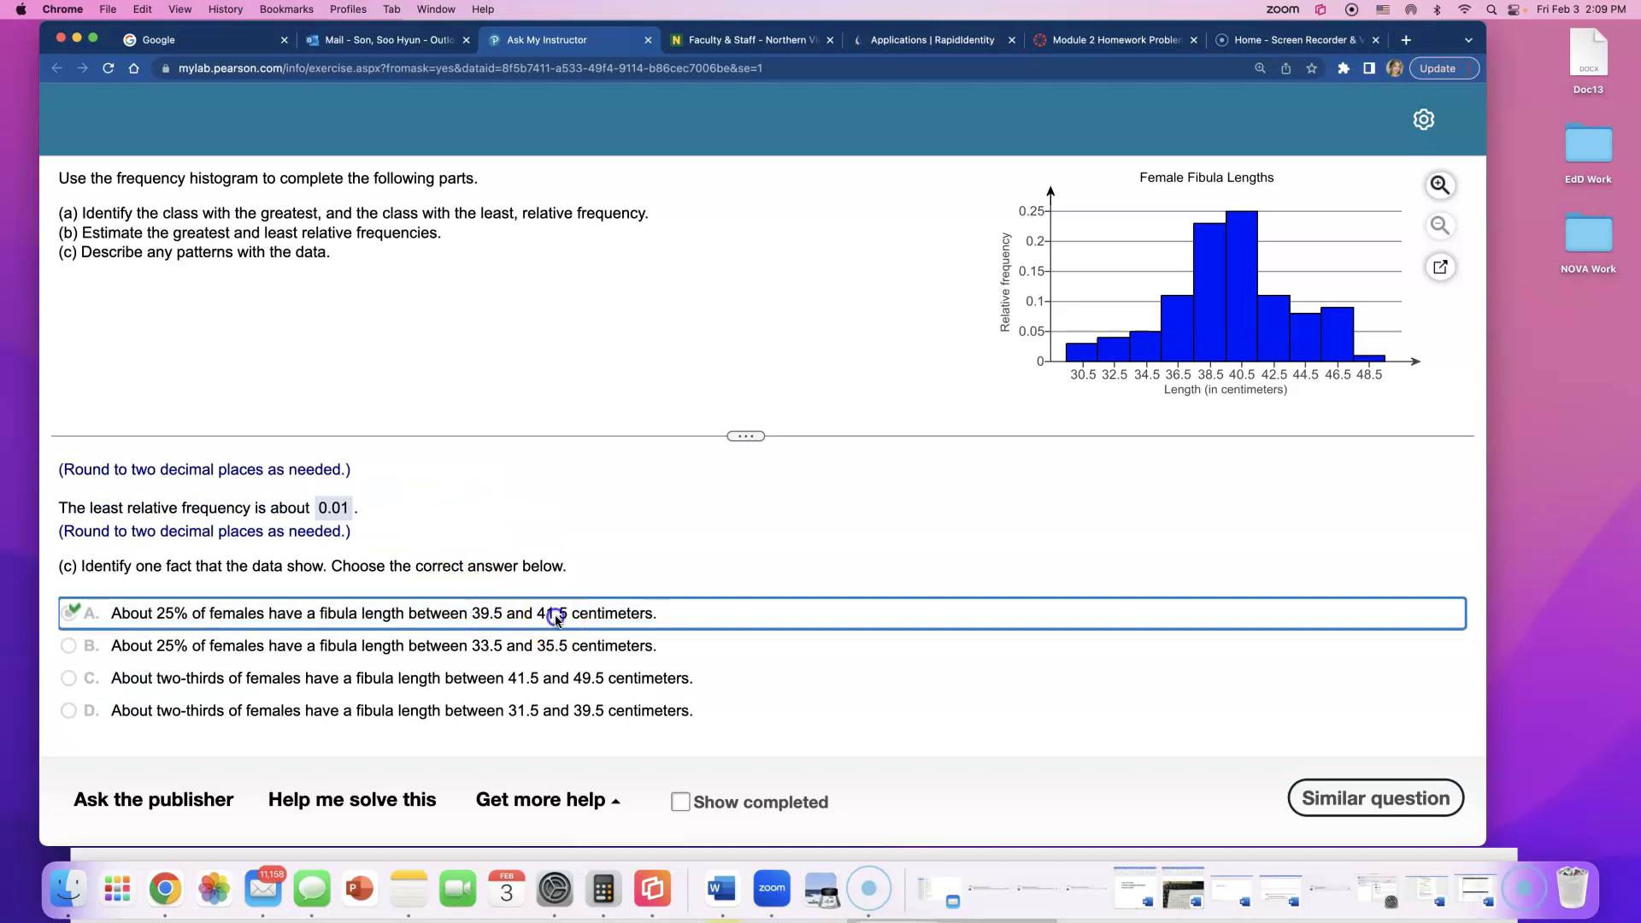
pyautogui.scroll(3, 543, 602)
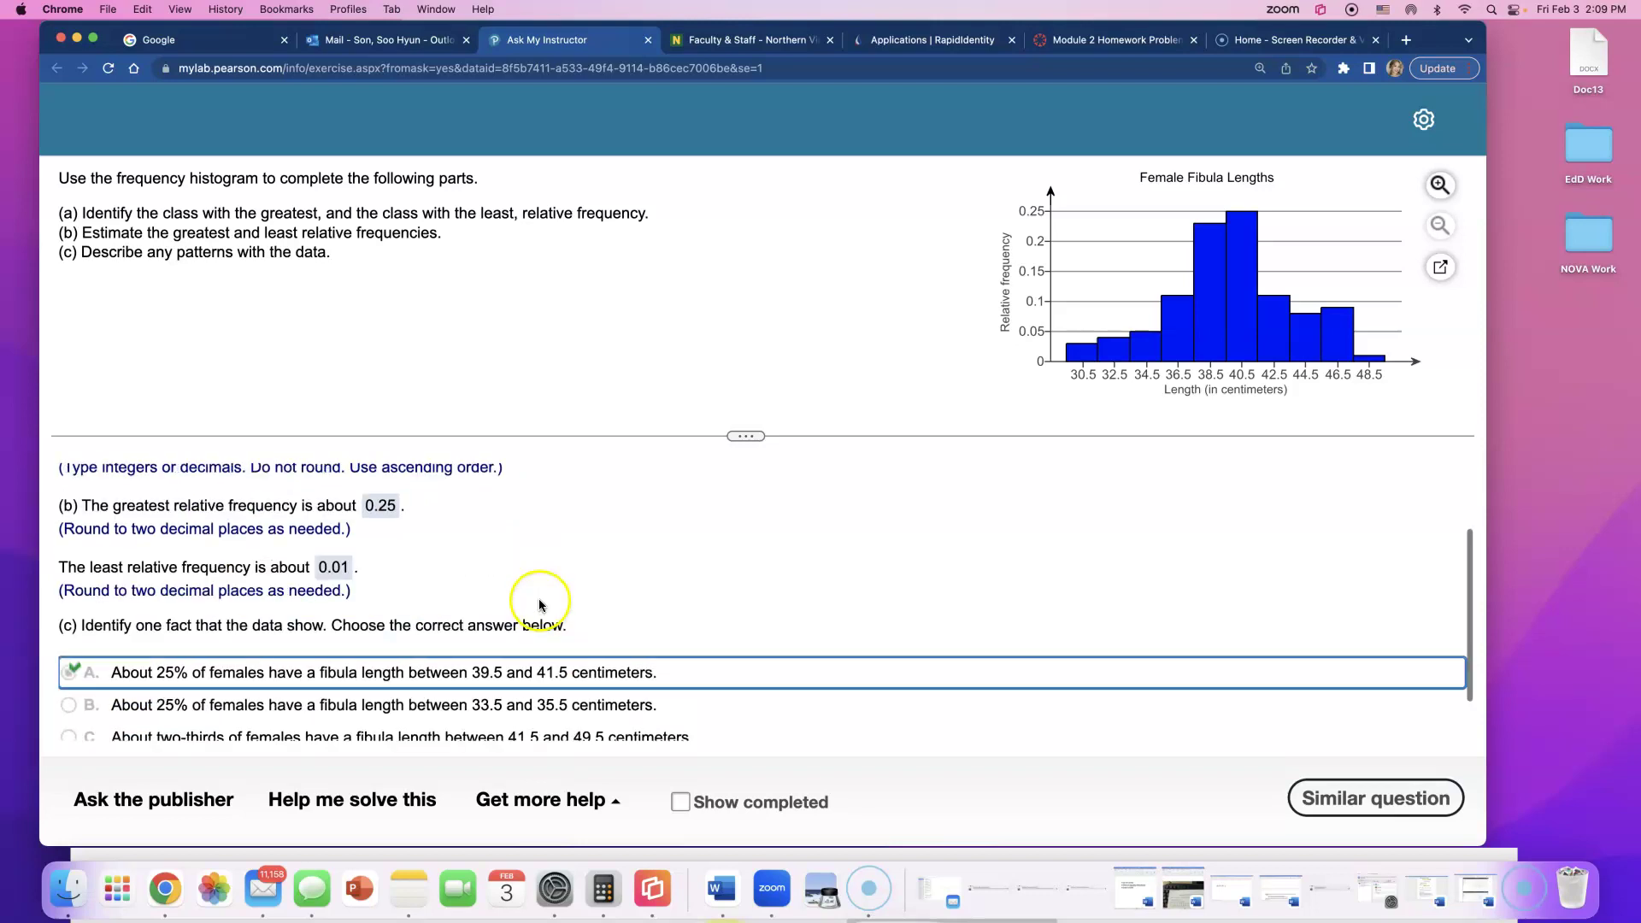